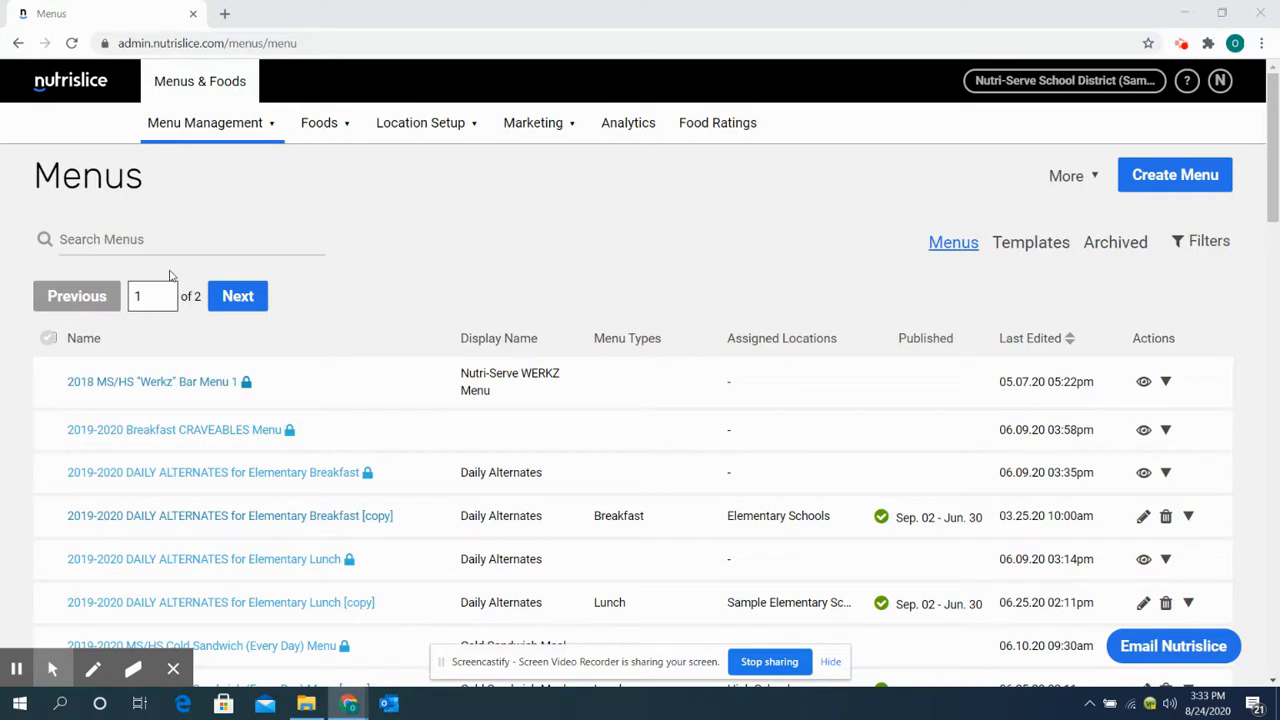
# - Search the menus for "covid" and create a new menu from the 2020 September COVID 100% Remote Learning Menu template
pyautogui.click(118, 243)
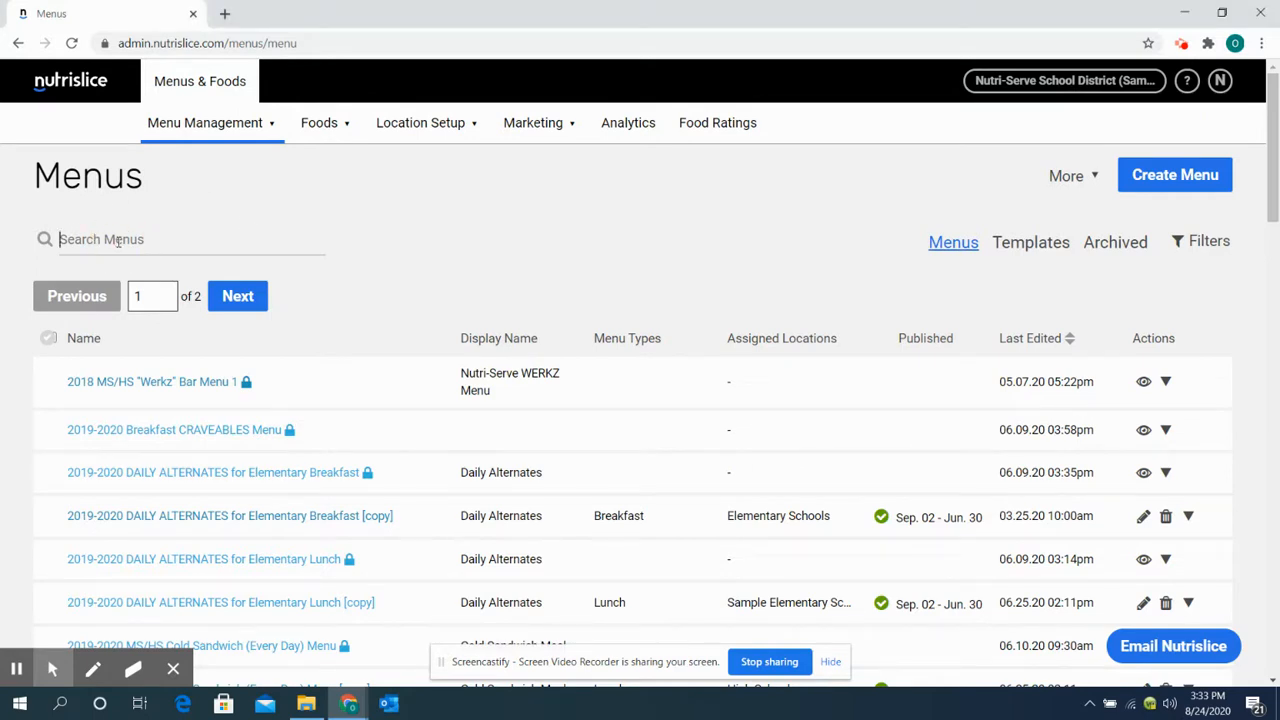
pyautogui.write('covid')
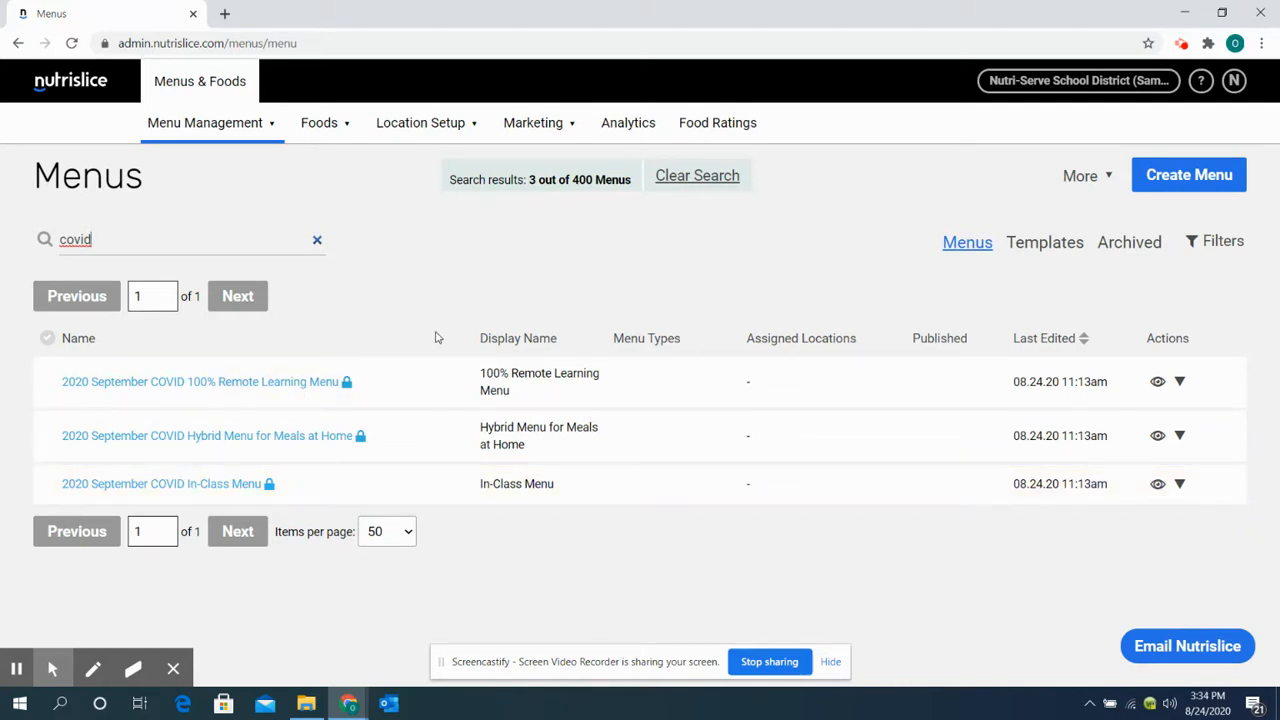
pyautogui.click(155, 385)
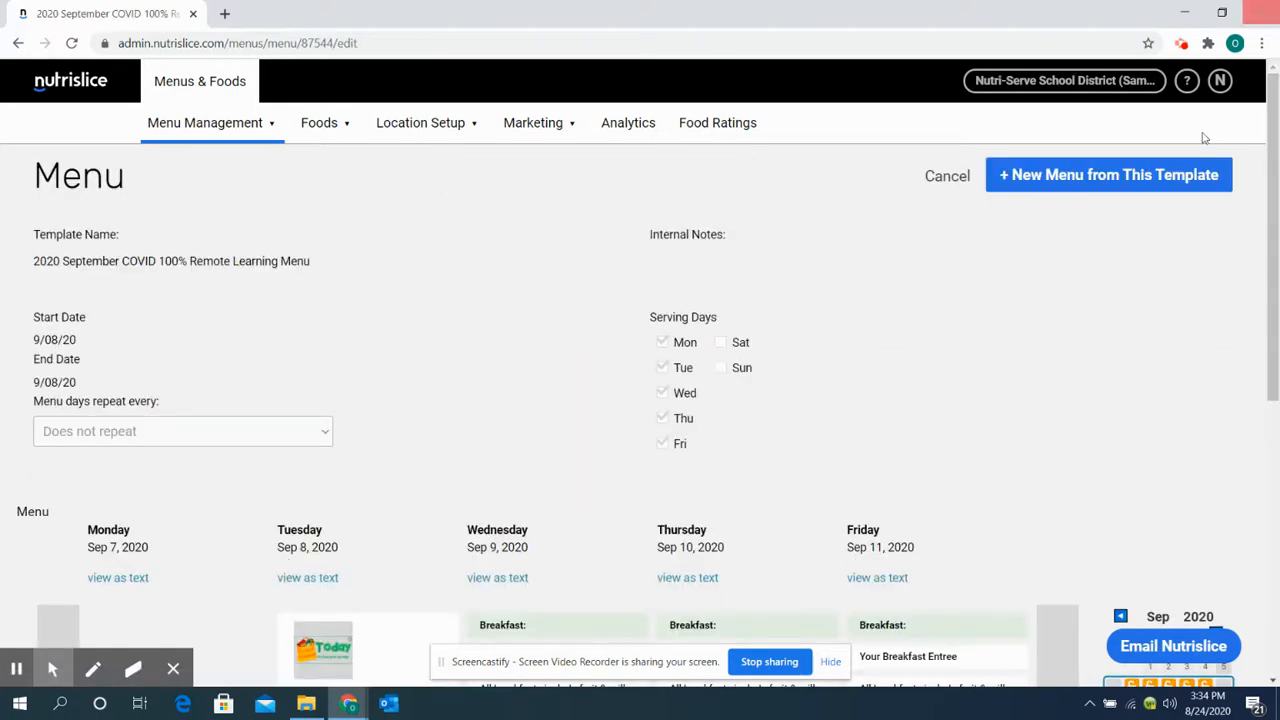
pyautogui.click(1172, 177)
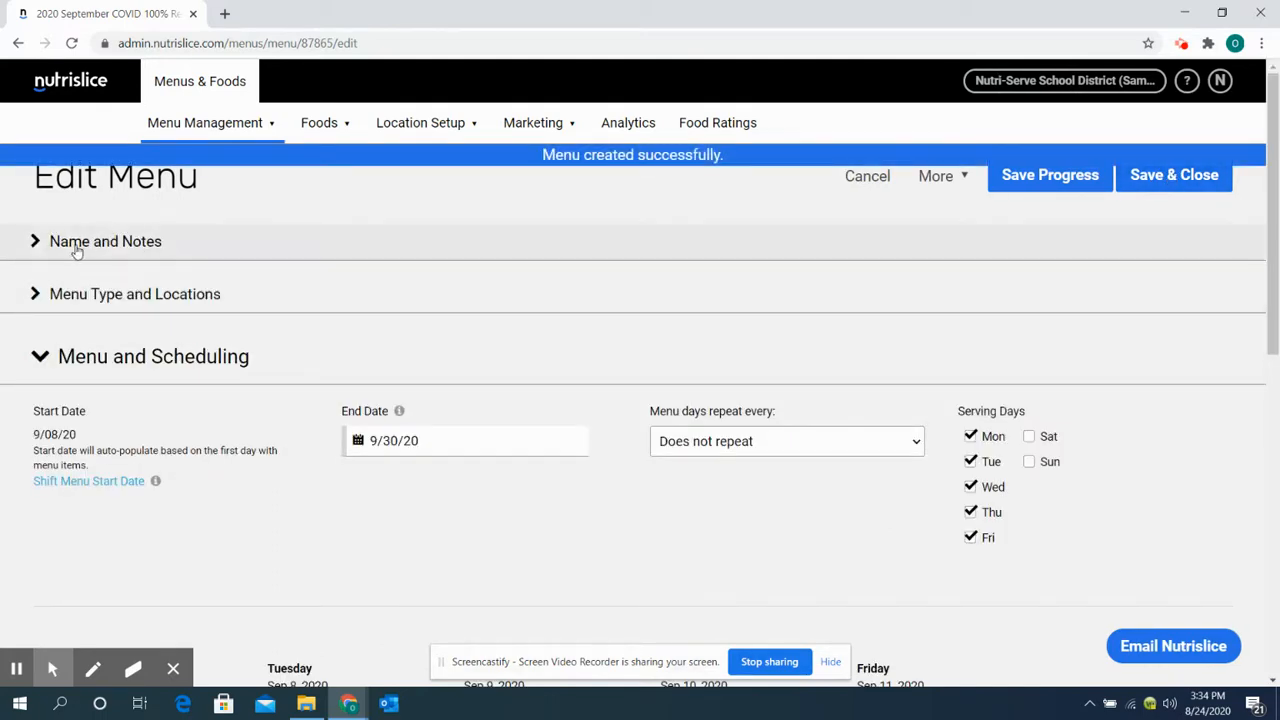
# - Expand the new menu's name and notes details and assign it the COVID Meals menu type
pyautogui.click(80, 243)
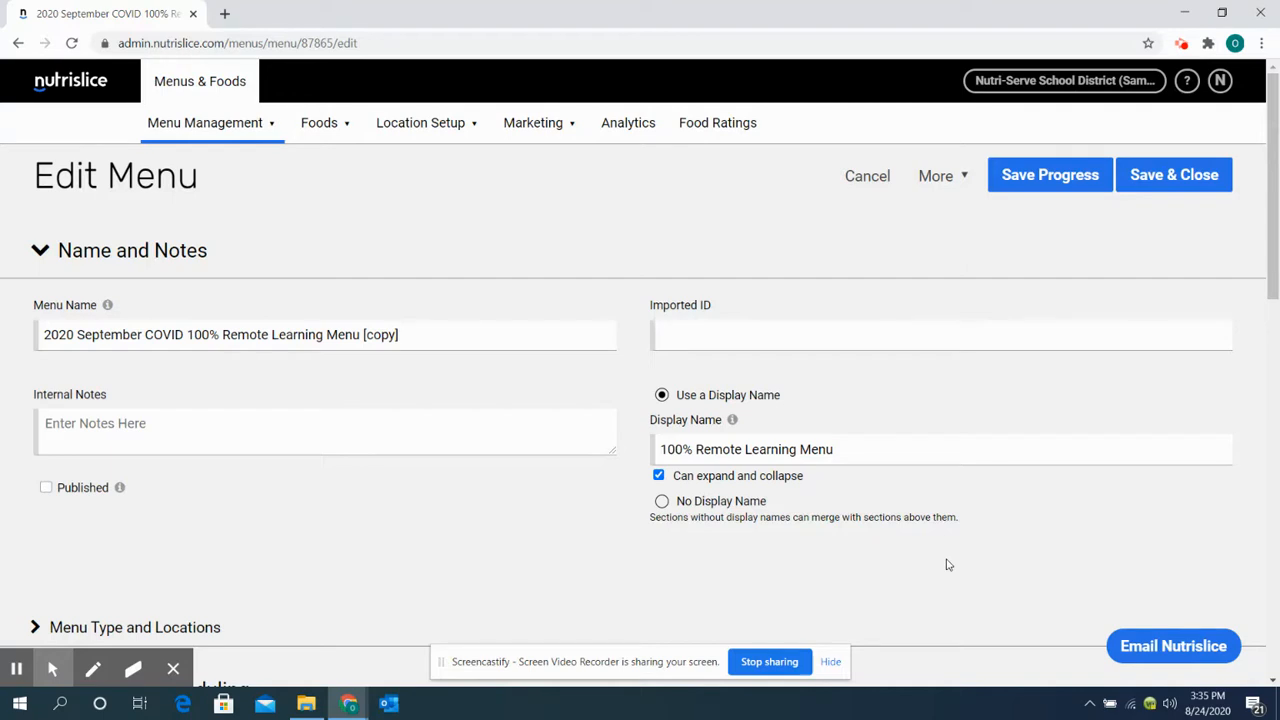
pyautogui.scroll(-1, 948, 565)
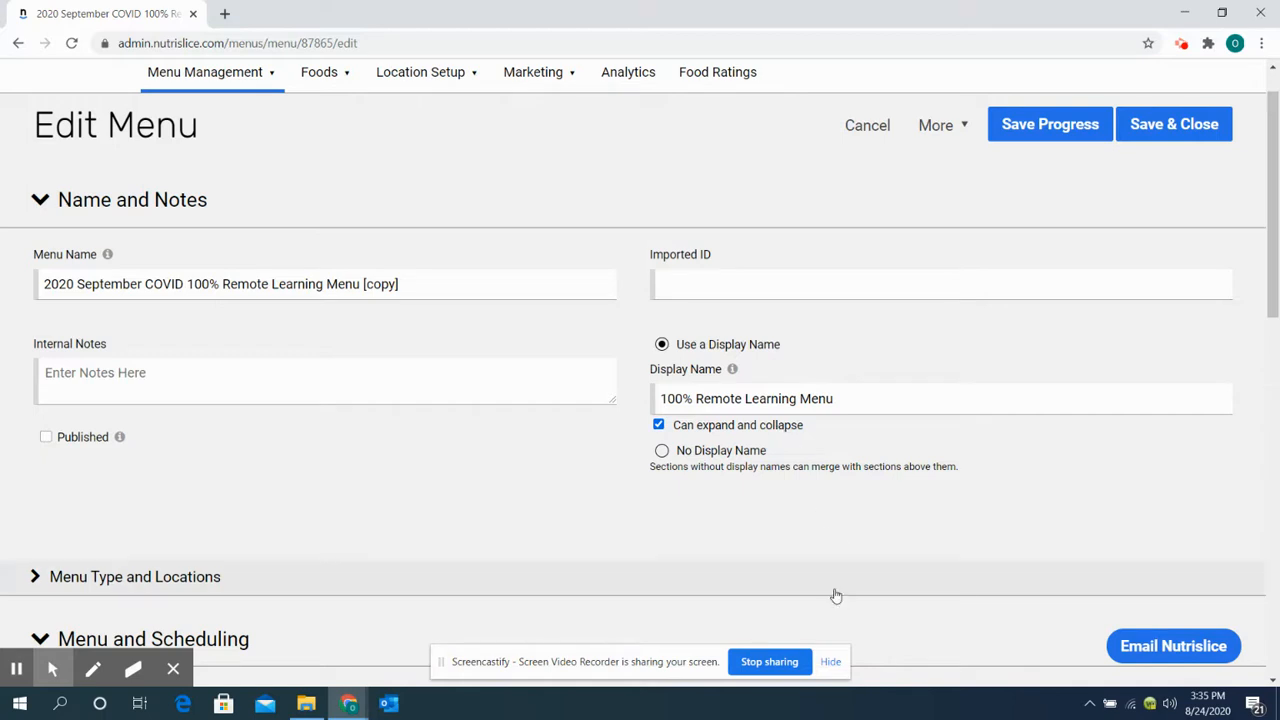
pyautogui.scroll(-3, 832, 530)
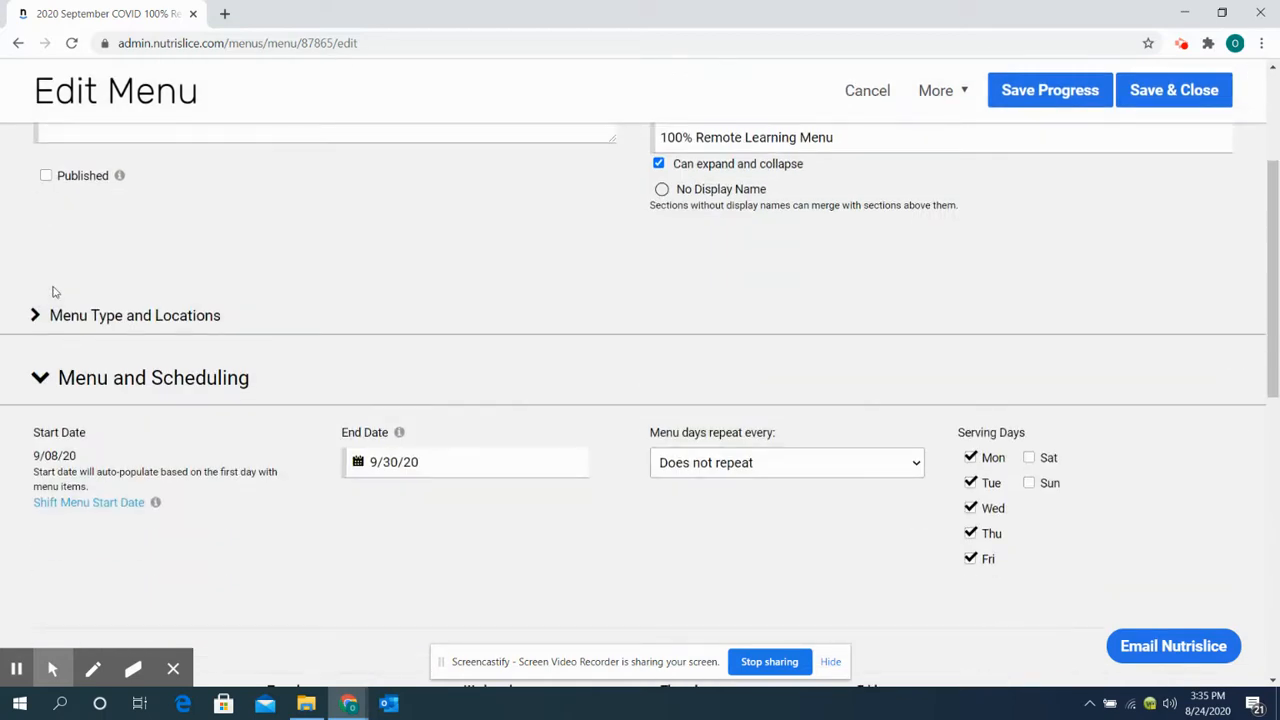
pyautogui.click(84, 318)
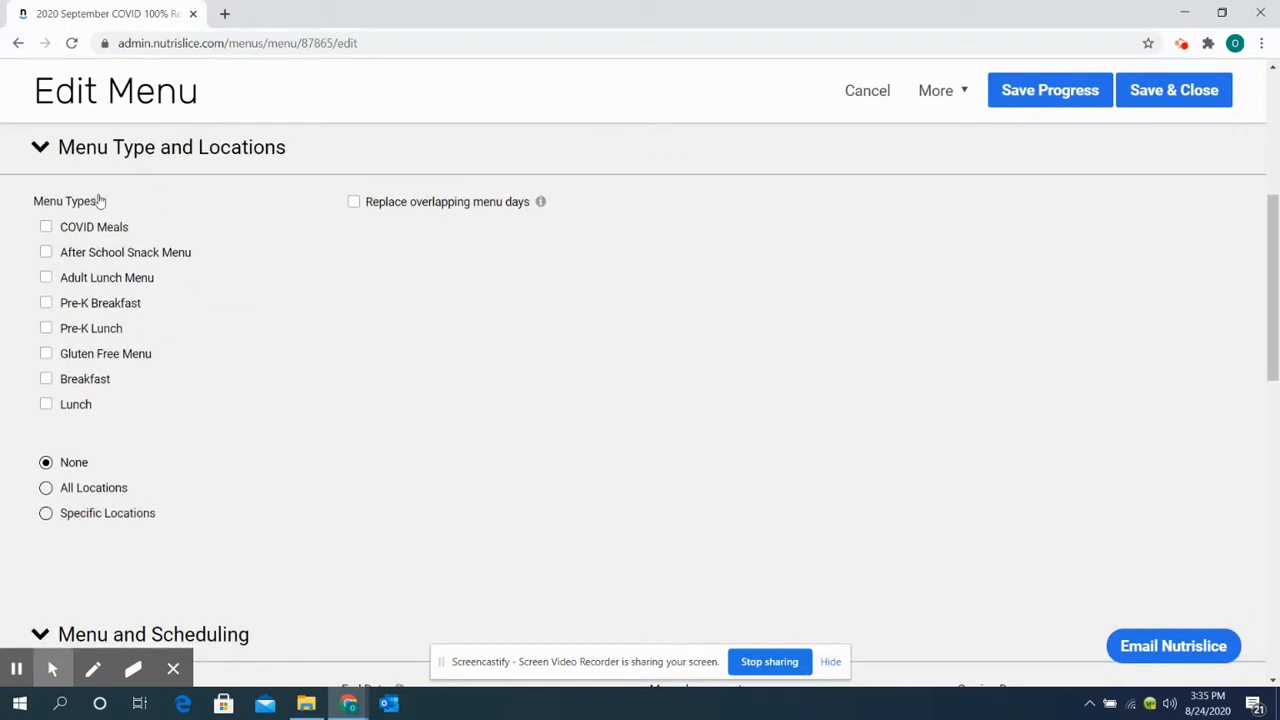
pyautogui.click(47, 229)
pyautogui.scroll(5, 240, 229)
pyautogui.scroll(-4, 240, 229)
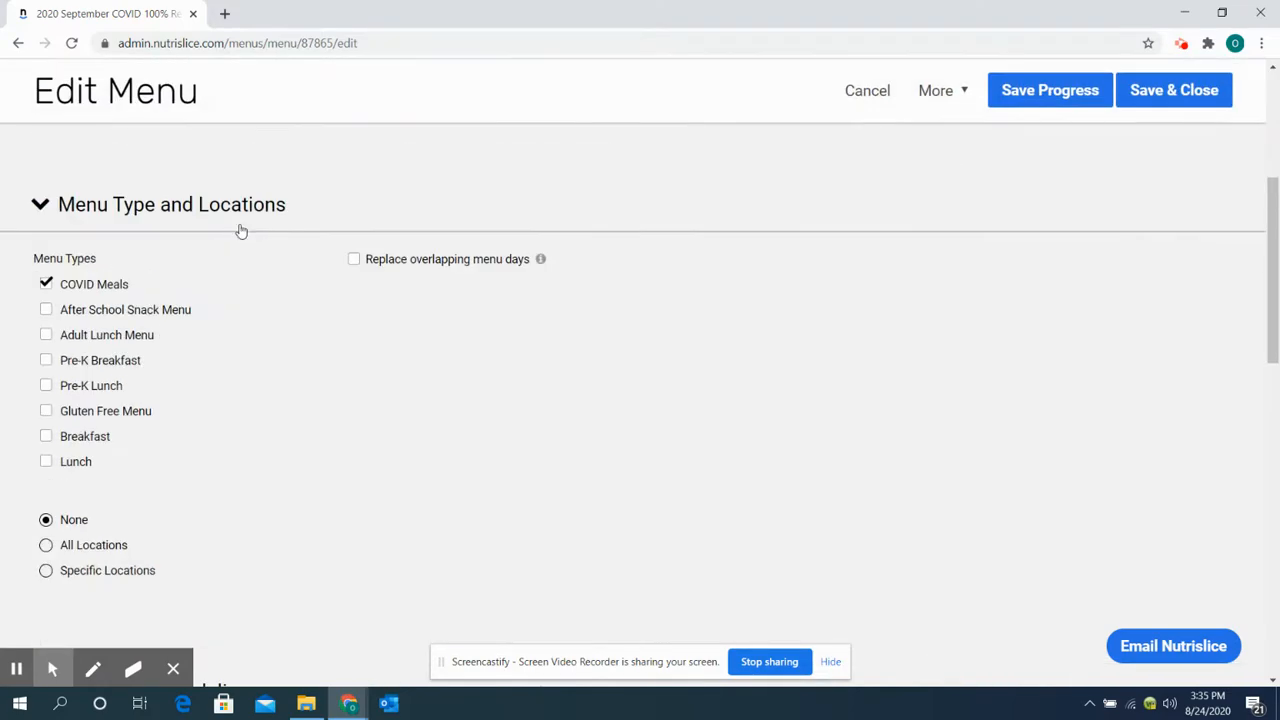
# - Assign the menu to All Locations
pyautogui.scroll(-3, 68, 290)
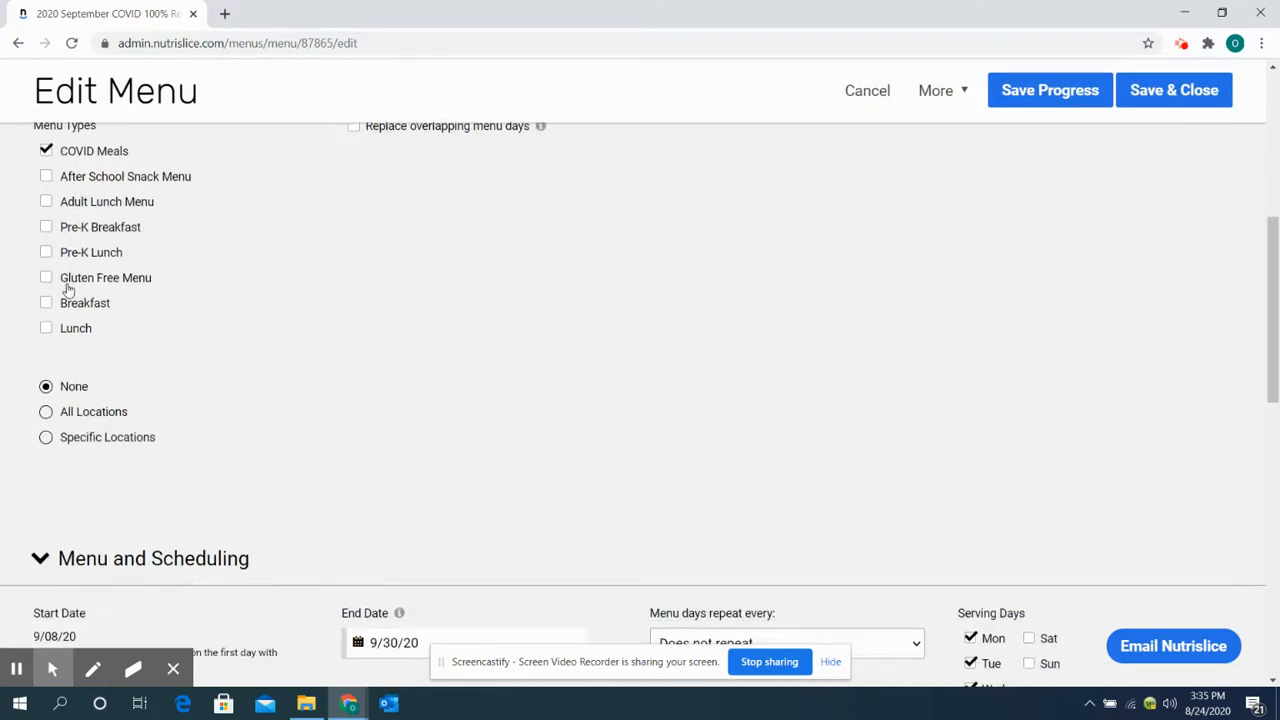
pyautogui.click(46, 412)
pyautogui.scroll(5, 451, 314)
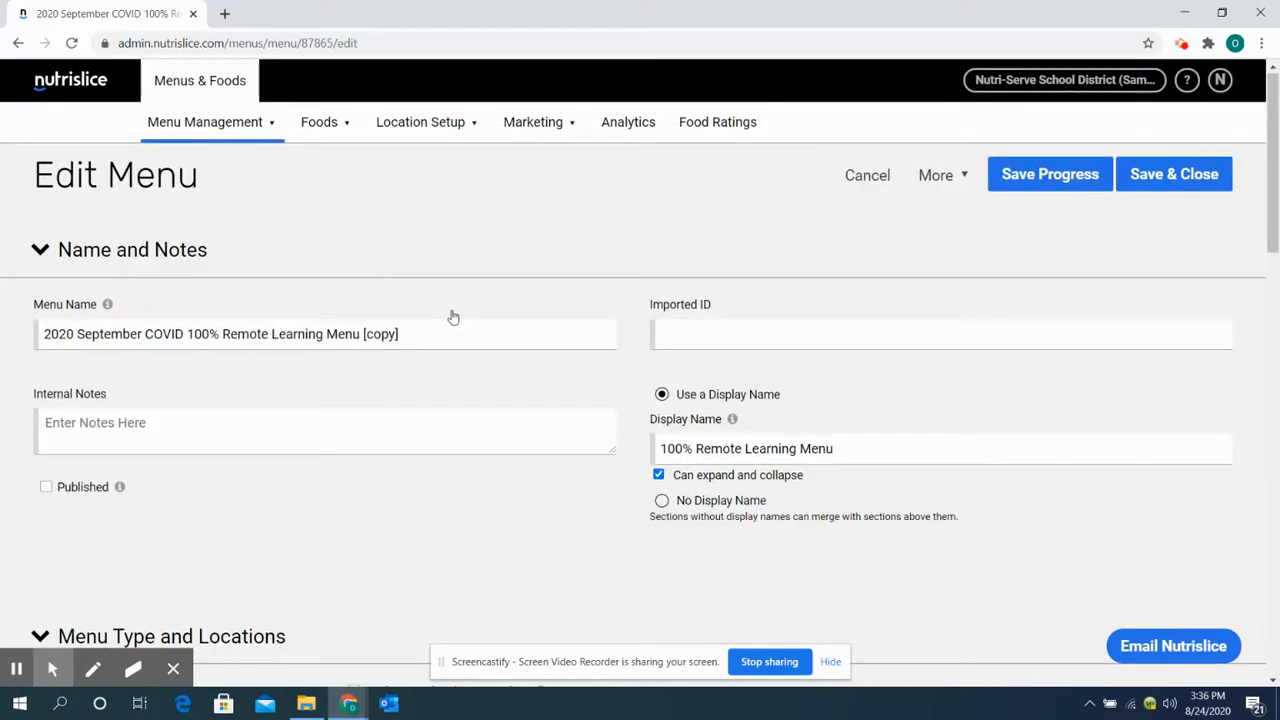
pyautogui.scroll(-5, 452, 317)
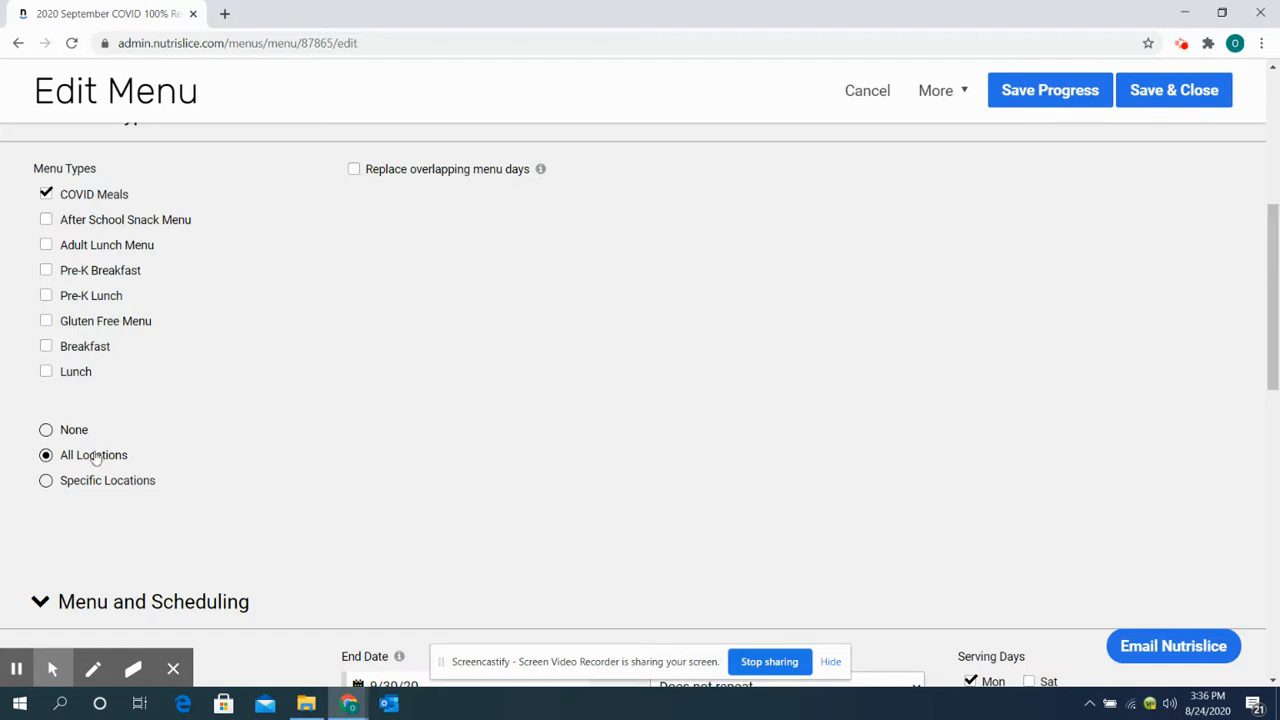
# - Examine the menu's scheduling settings and the daily breakfast and lunch items for the week of September 7, including Wednesday's Breakfast title options
pyautogui.scroll(-2, 689, 477)
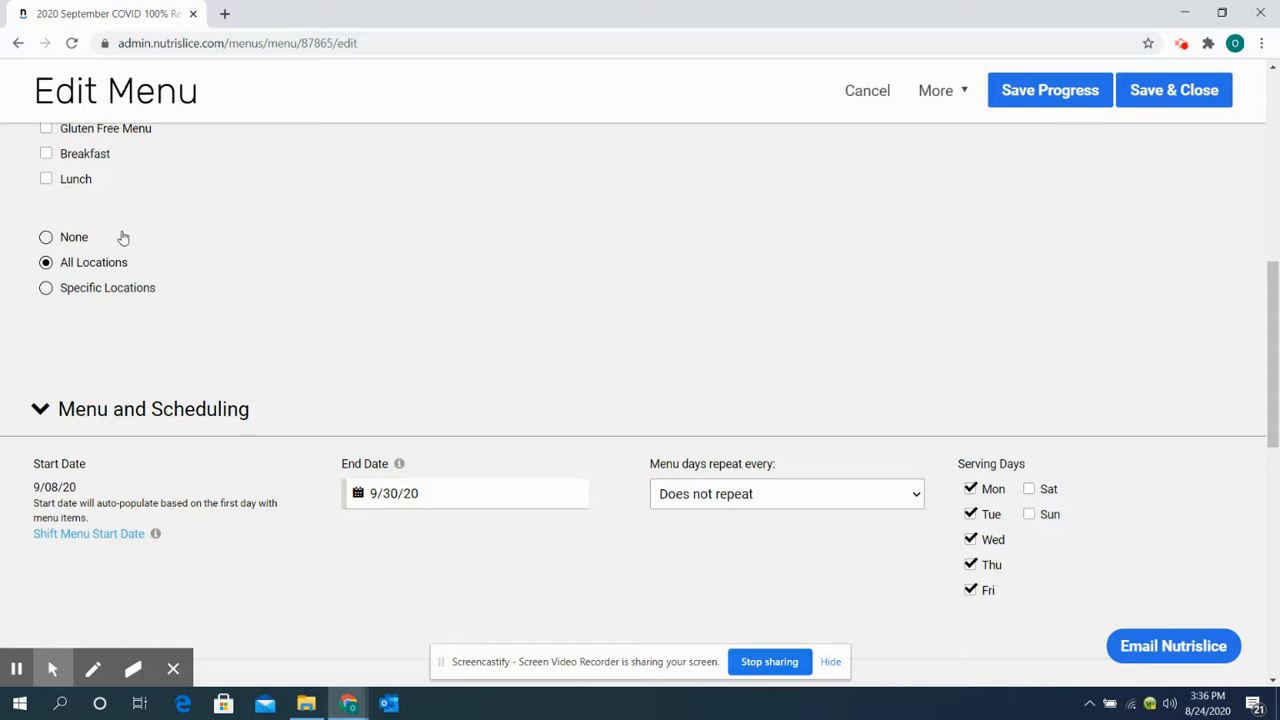
pyautogui.scroll(-3, 122, 237)
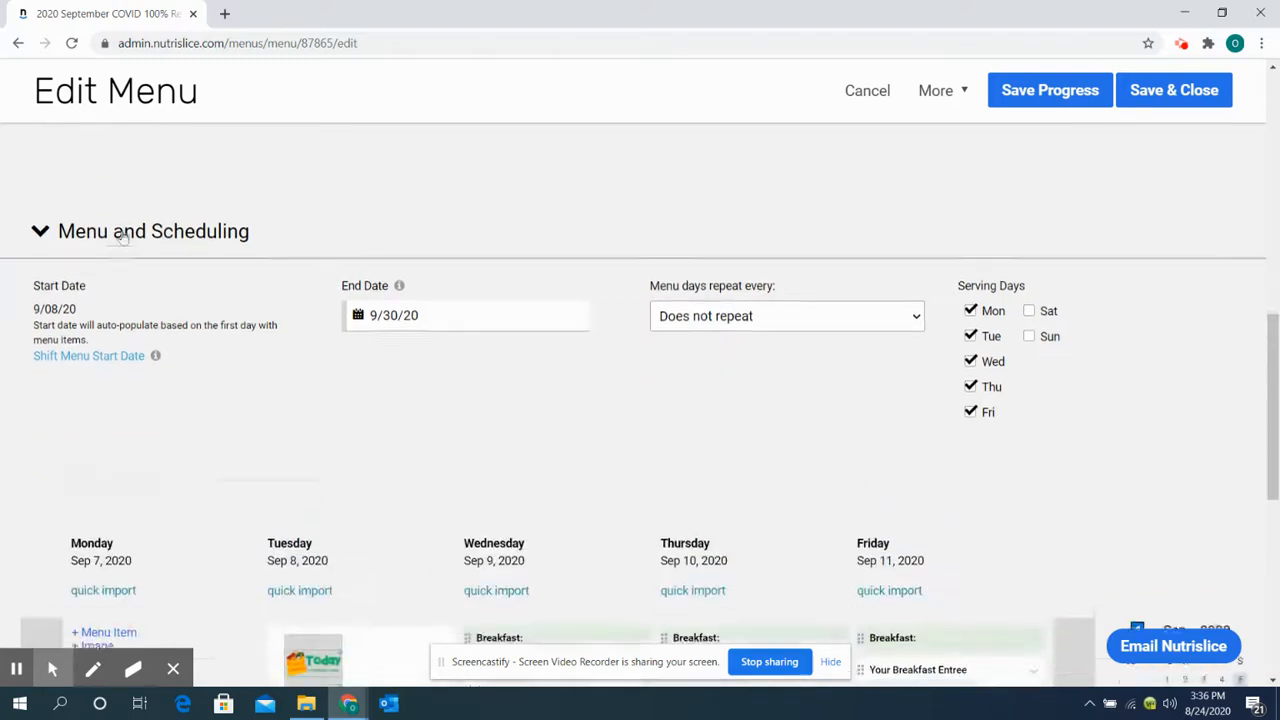
pyautogui.scroll(2, 122, 237)
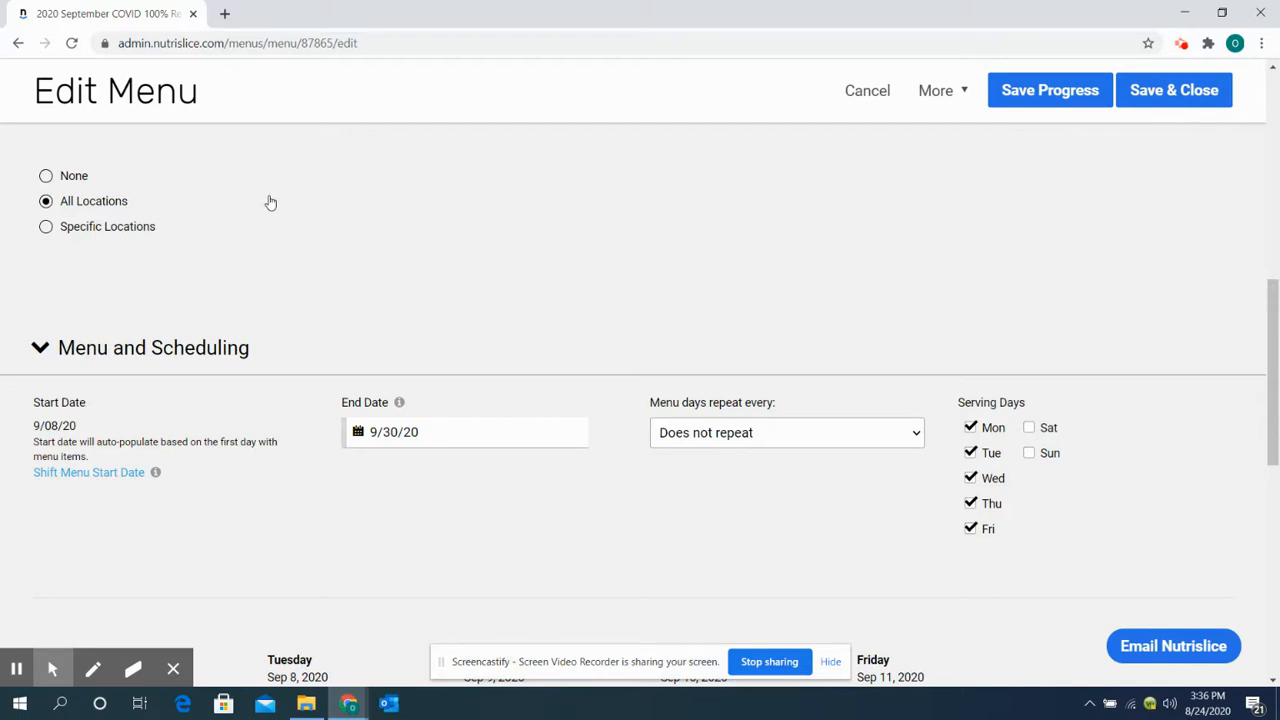
pyautogui.scroll(-1, 270, 203)
pyautogui.scroll(-1, 270, 203)
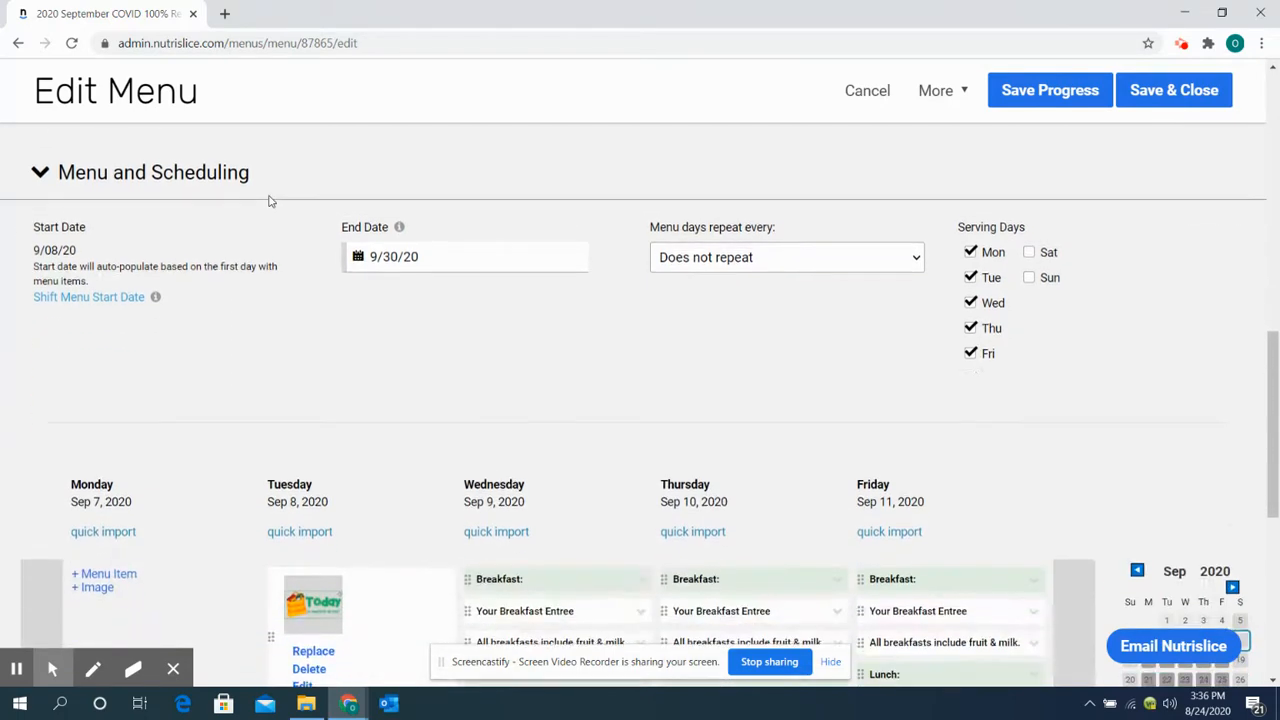
pyautogui.scroll(-1, 270, 203)
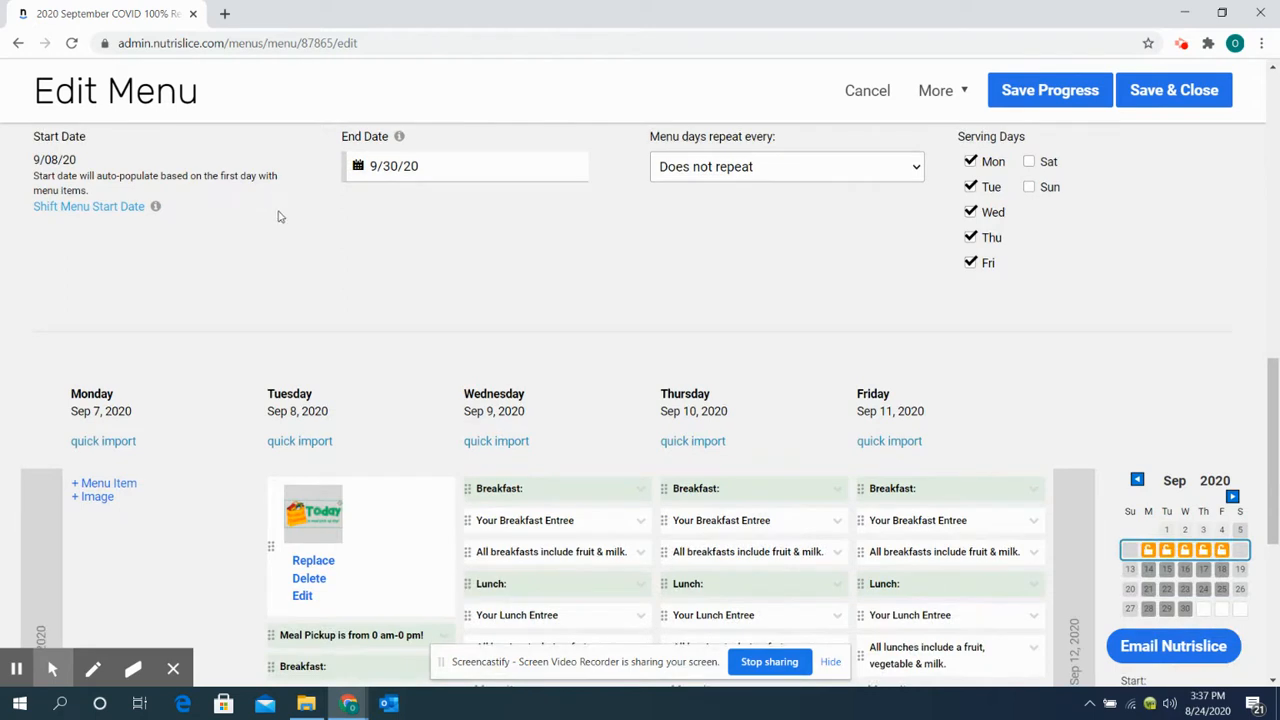
pyautogui.scroll(-3, 584, 524)
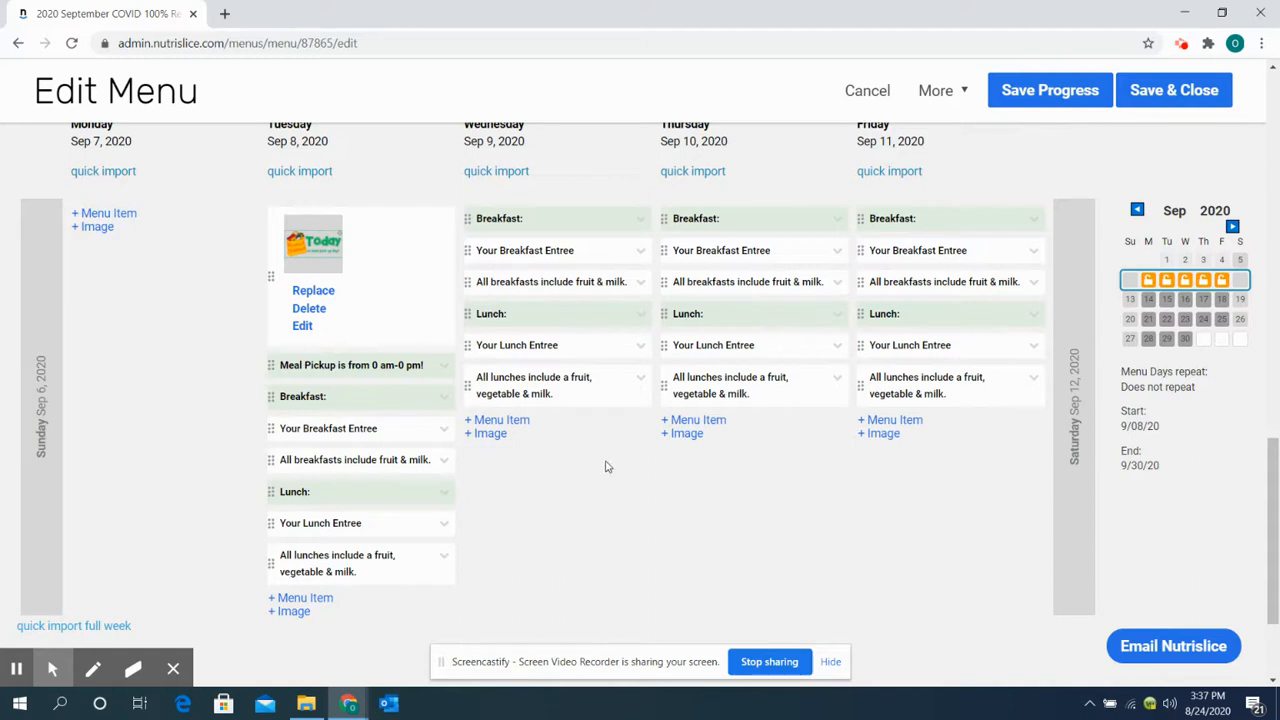
pyautogui.click(515, 219)
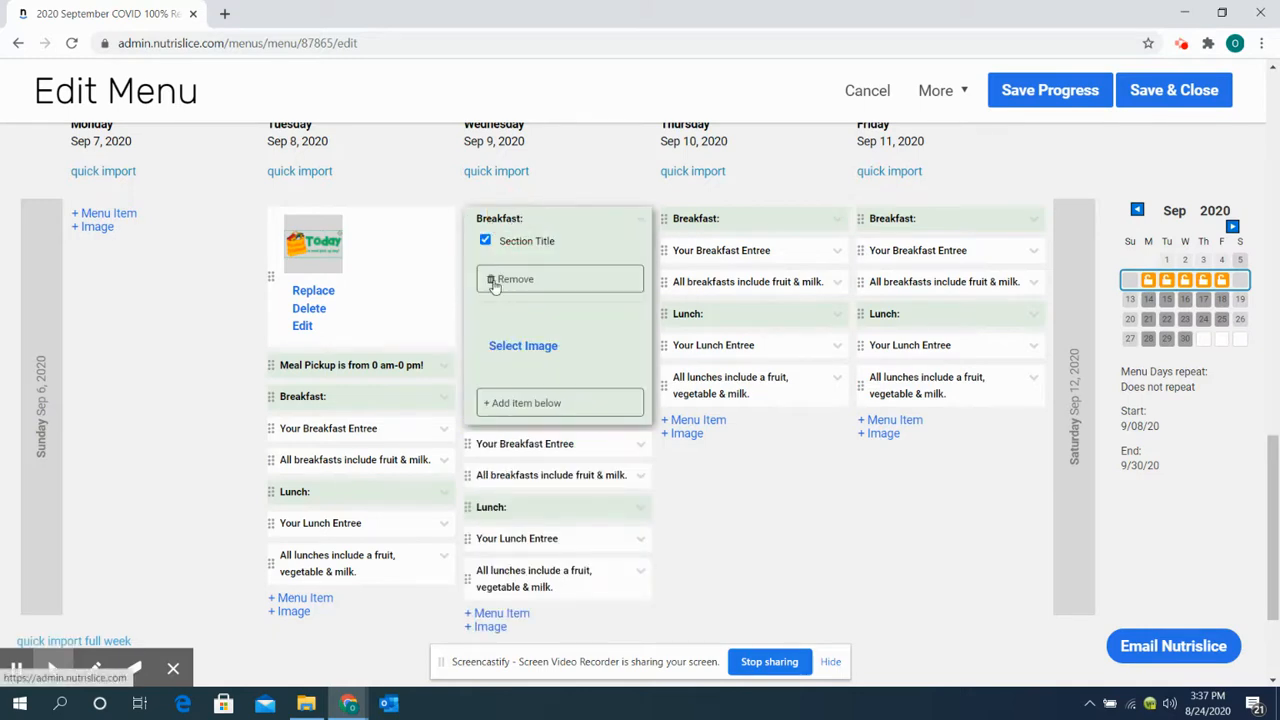
pyautogui.click(585, 182)
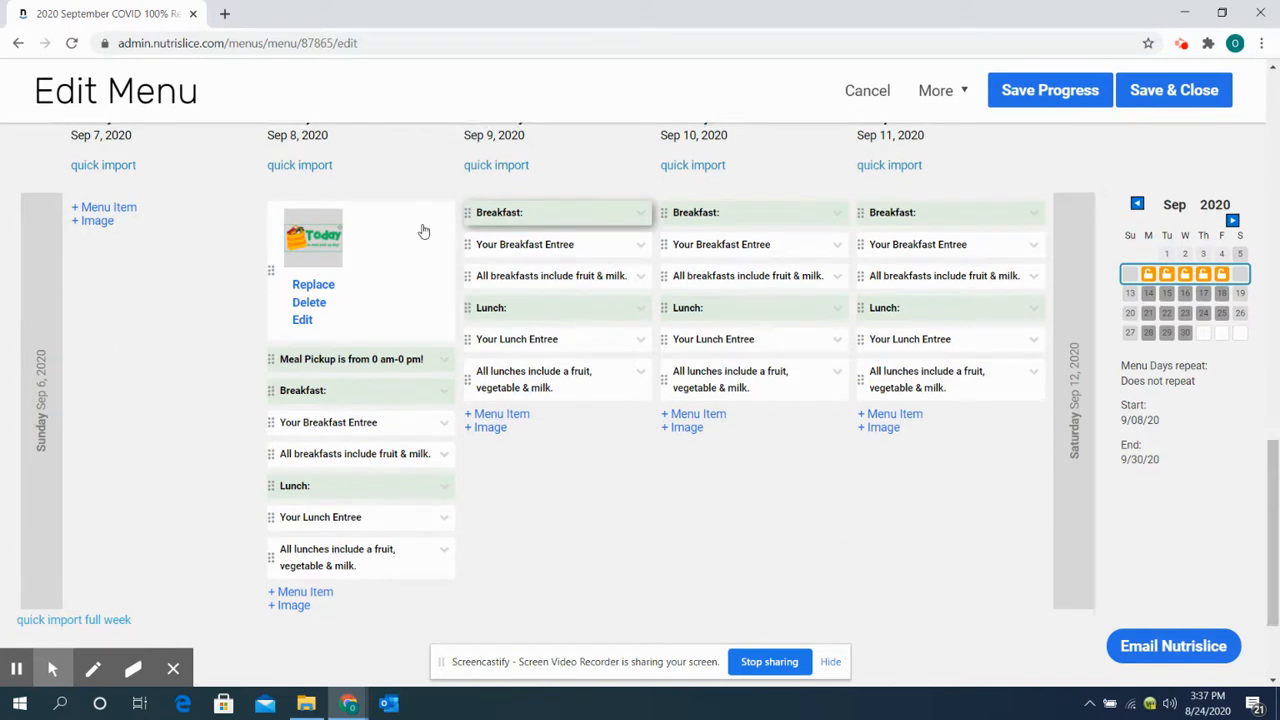
pyautogui.scroll(-1, 424, 231)
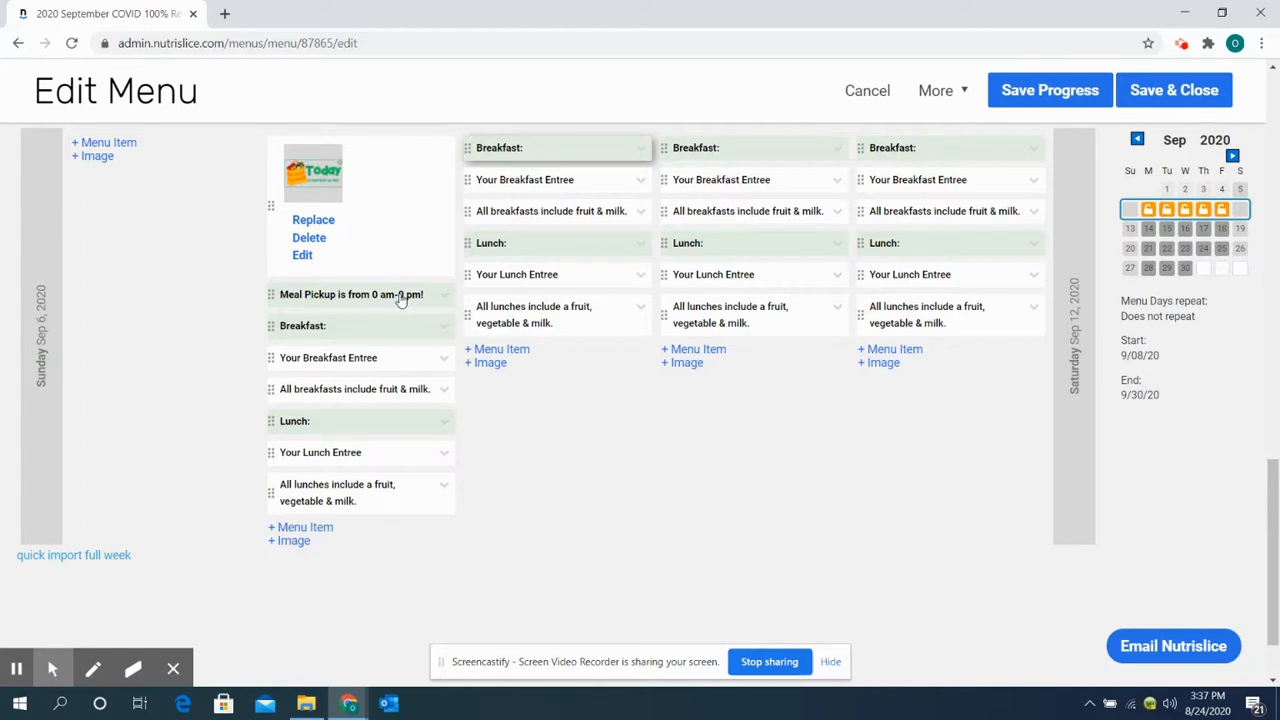
# - Change Tuesday September 8's pickup title to read "Meal Pickup is from 10 am-12 pm!"
pyautogui.scroll(1, 400, 300)
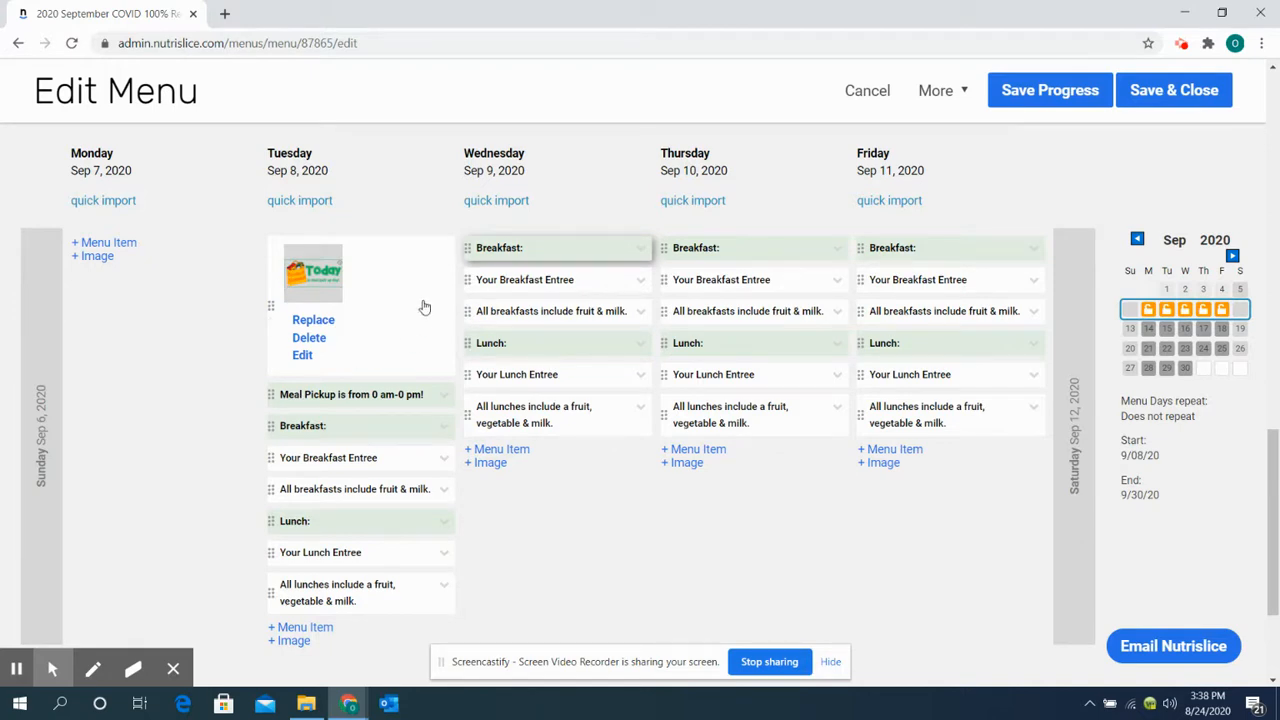
pyautogui.click(387, 399)
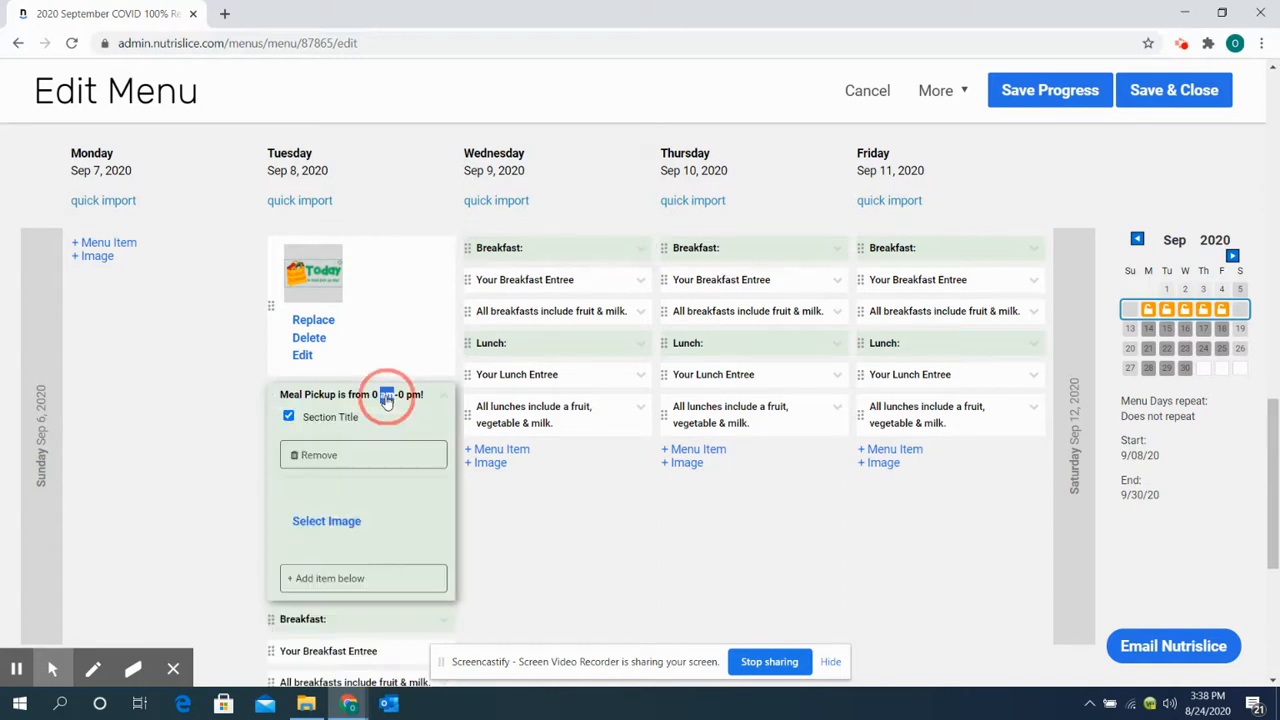
pyautogui.click(381, 398)
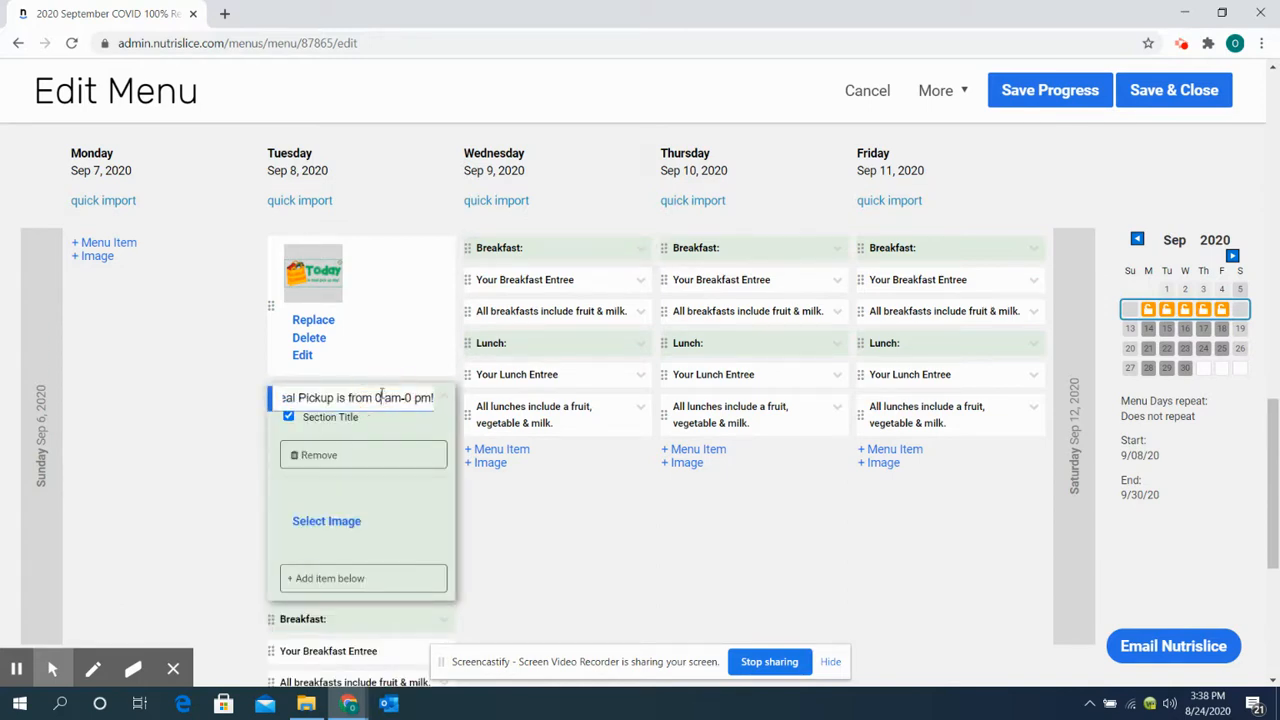
pyautogui.write('1')
pyautogui.click(423, 399)
pyautogui.press('BackSpace')
pyautogui.write('12')
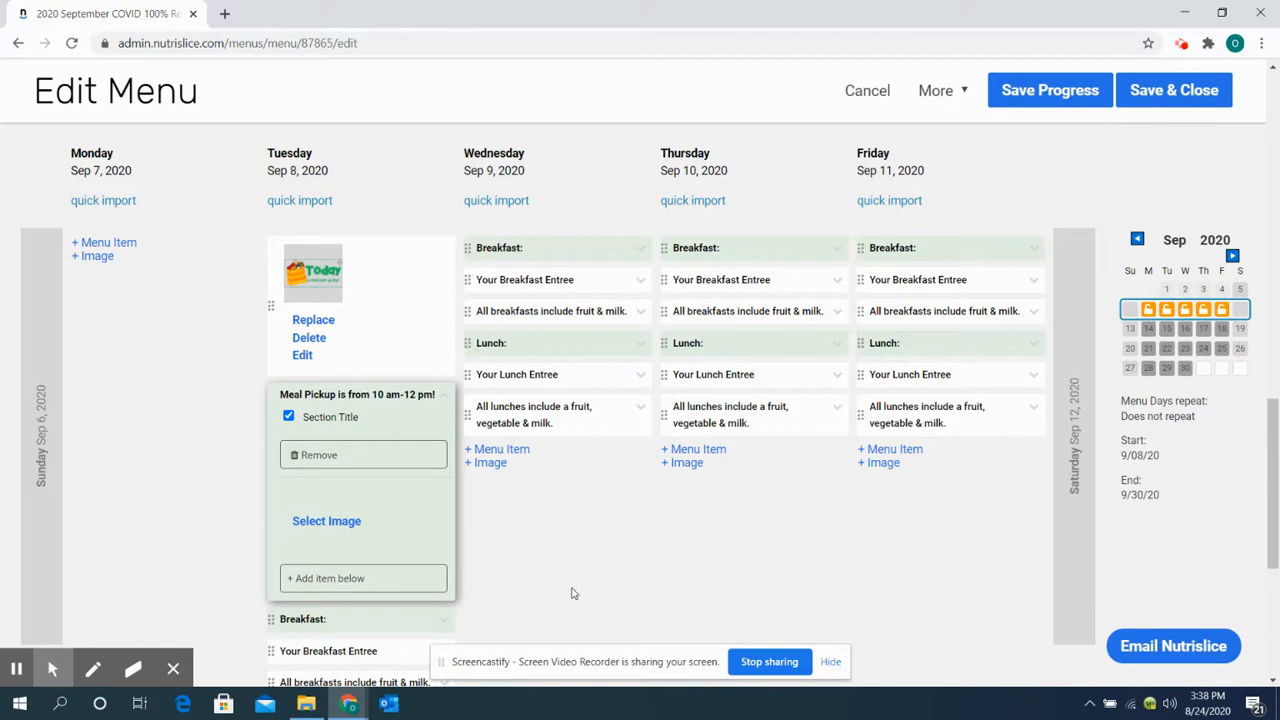
pyautogui.click(572, 594)
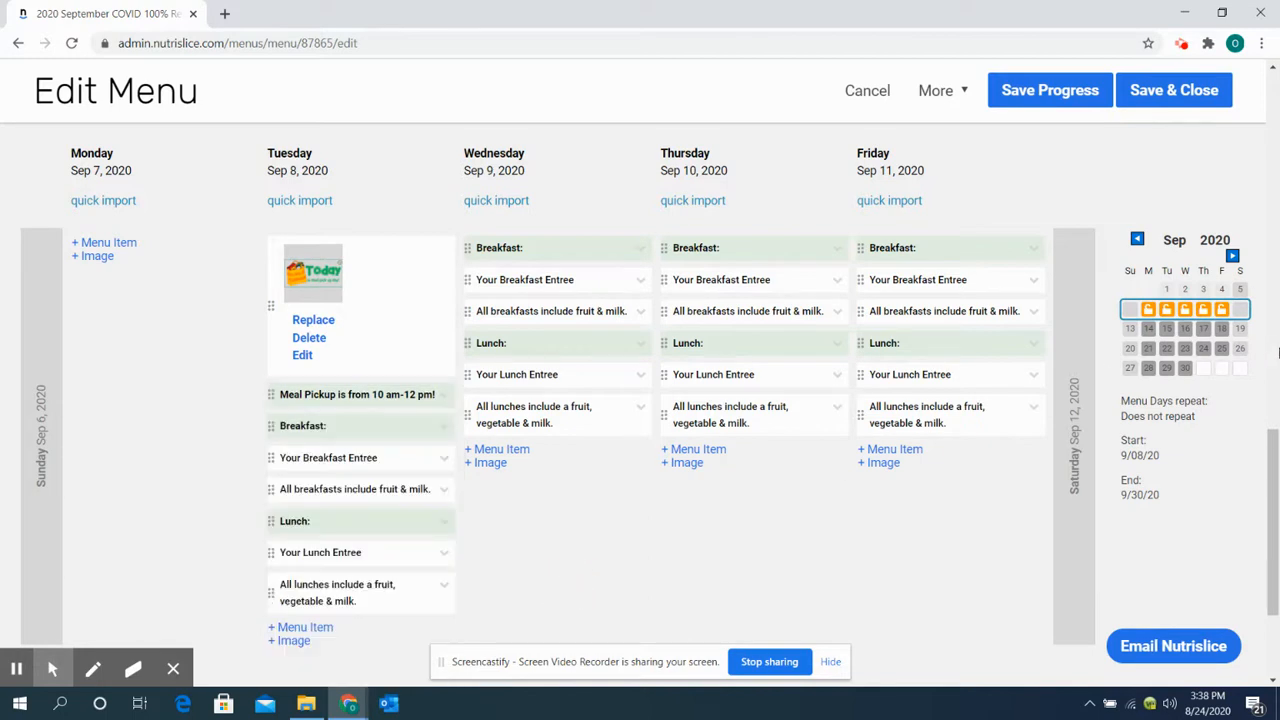
# - Look through the menu weeks starting September 14, 21 and 28
pyautogui.click(1166, 330)
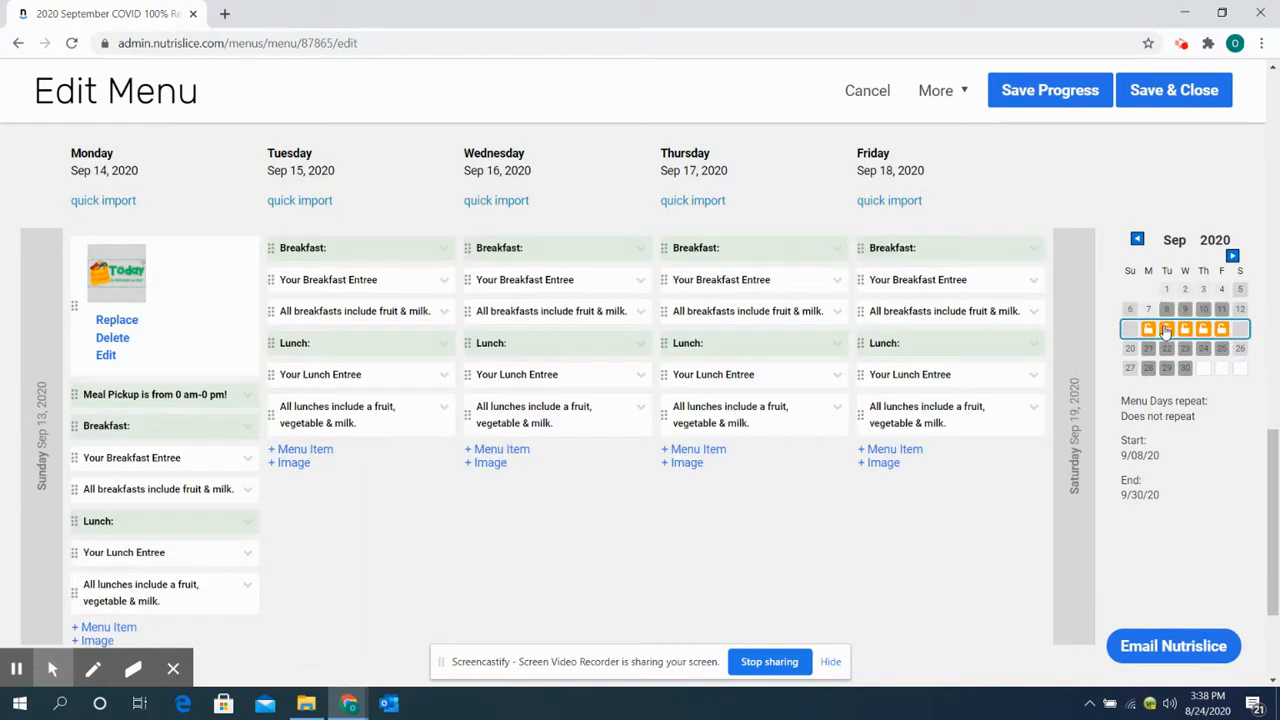
pyautogui.click(1166, 348)
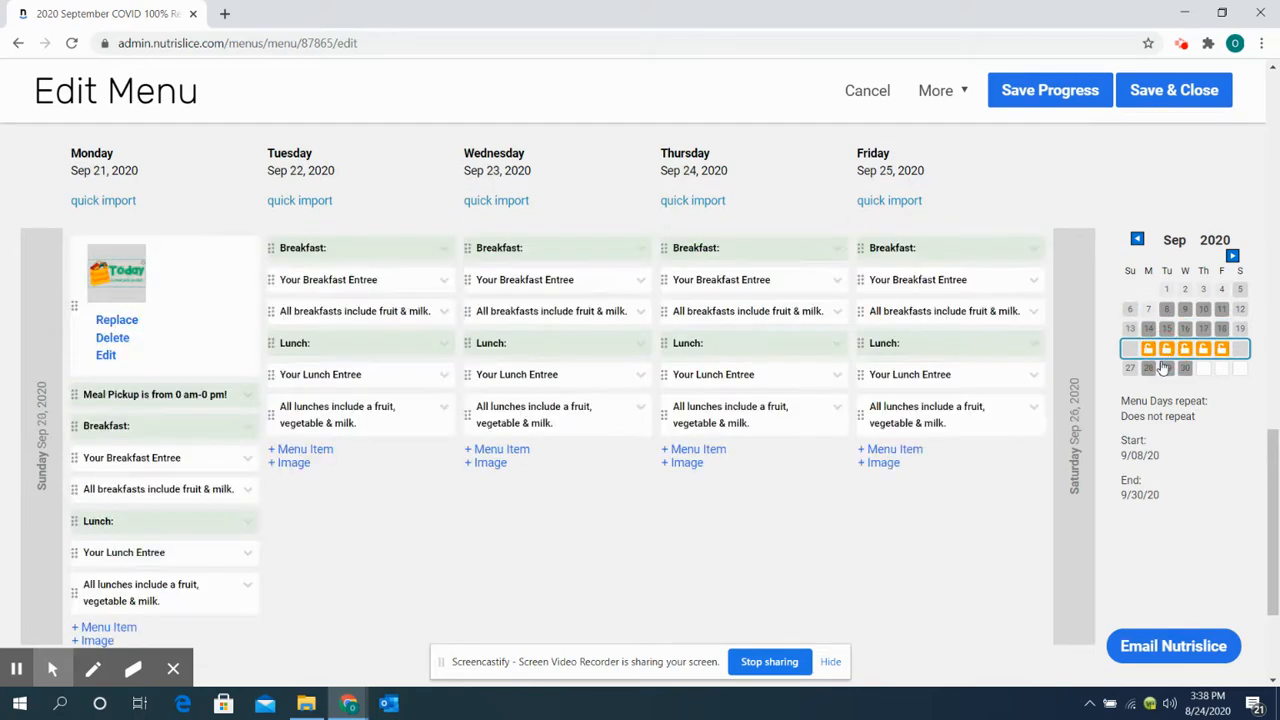
pyautogui.click(1166, 368)
# - In the week of September 7, move the meal pickup image and the pickup-time title from Tuesday to the start of Wednesday
pyautogui.click(1197, 308)
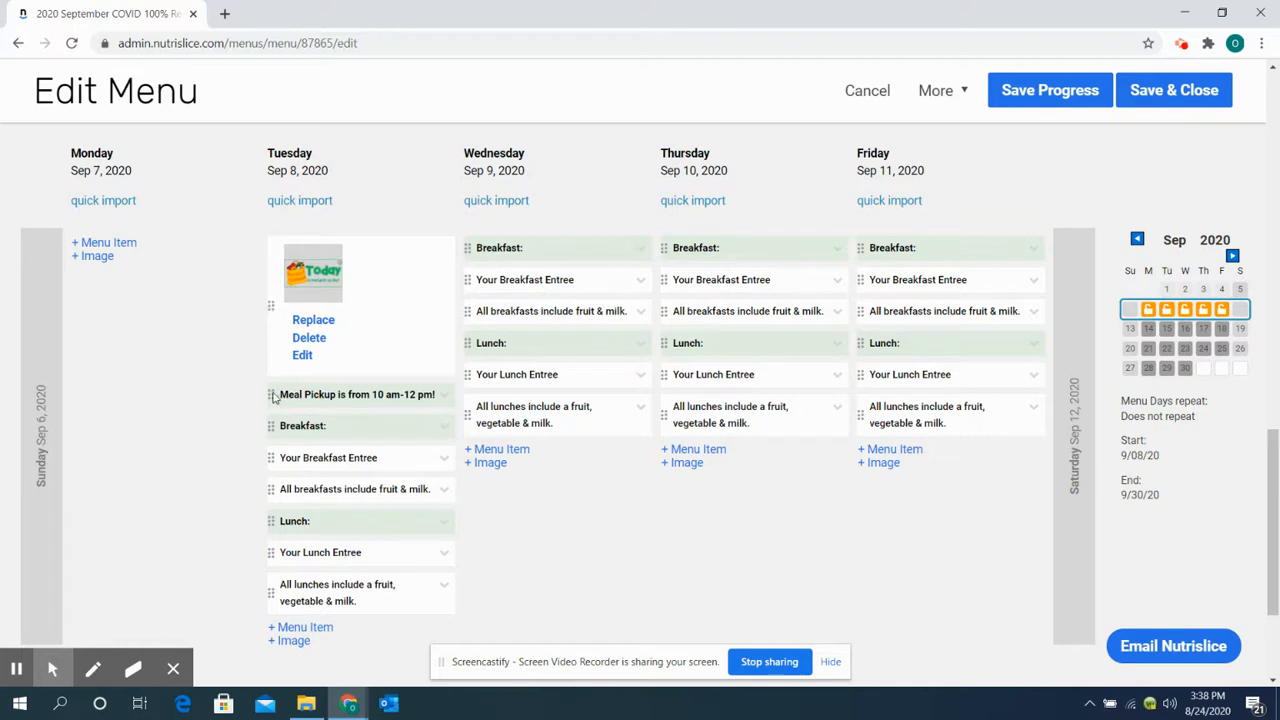
pyautogui.moveTo(271, 304); pyautogui.dragTo(474, 257)
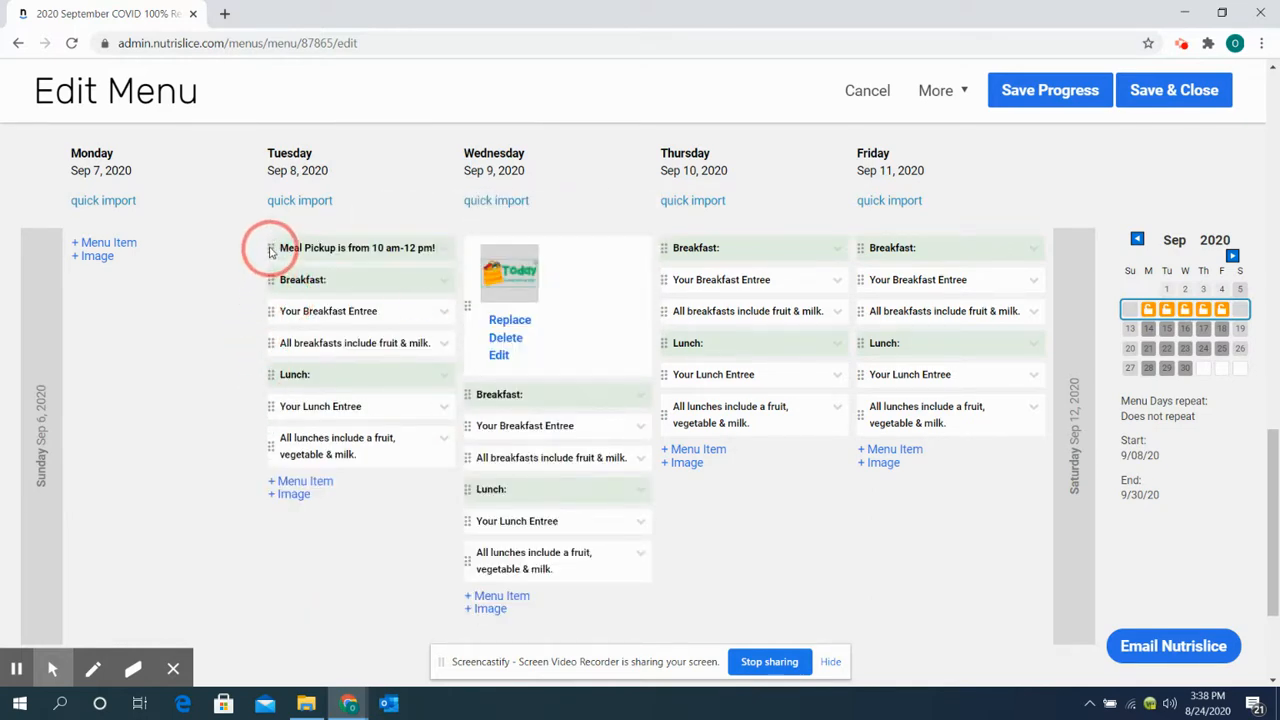
pyautogui.moveTo(272, 250); pyautogui.dragTo(476, 386)
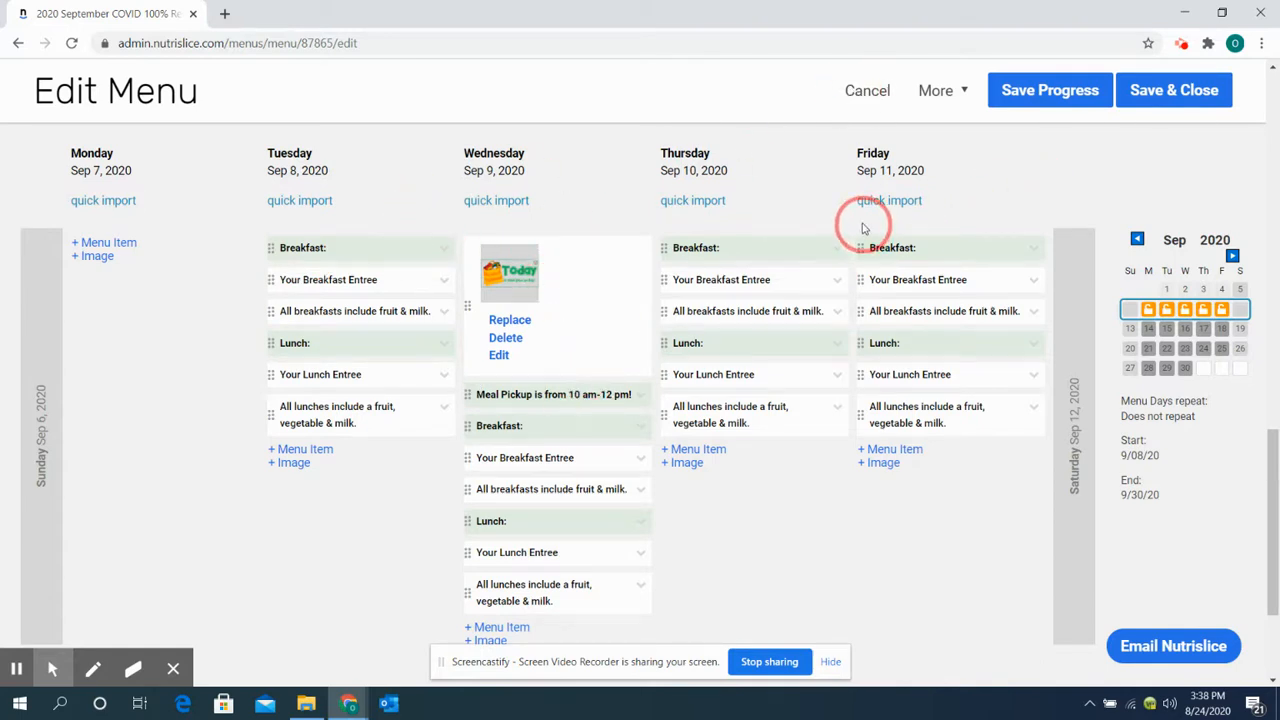
# - Add an image to Friday September 11, filtering the Nutri-Serve Food Management images by "meal pi" and choosing Meal pick up image.png
pyautogui.click(882, 463)
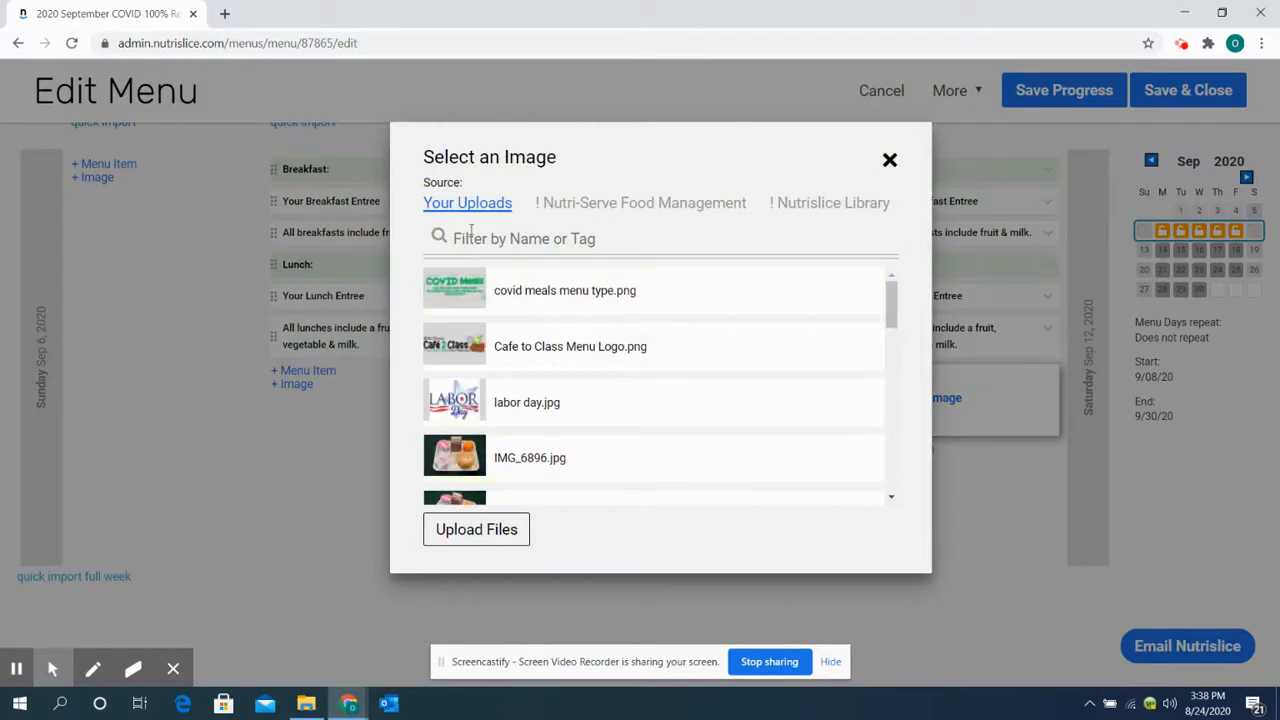
pyautogui.click(626, 203)
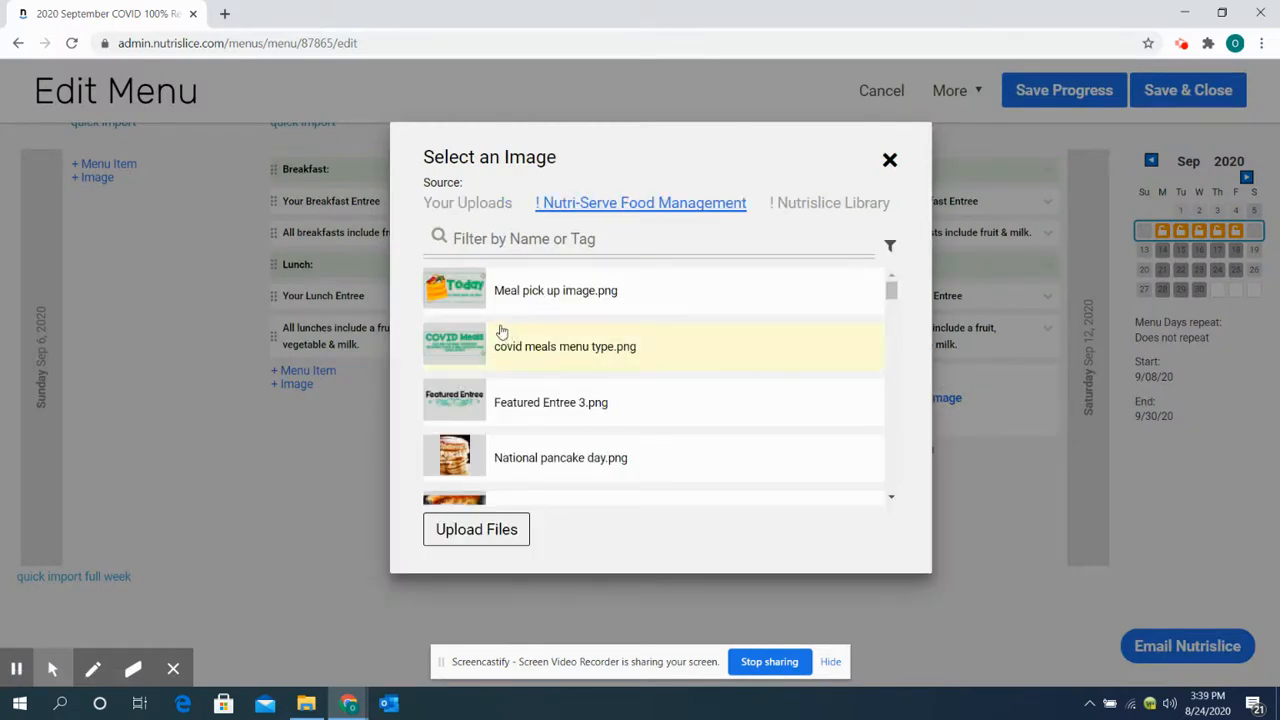
pyautogui.click(539, 236)
pyautogui.write('meal pi')
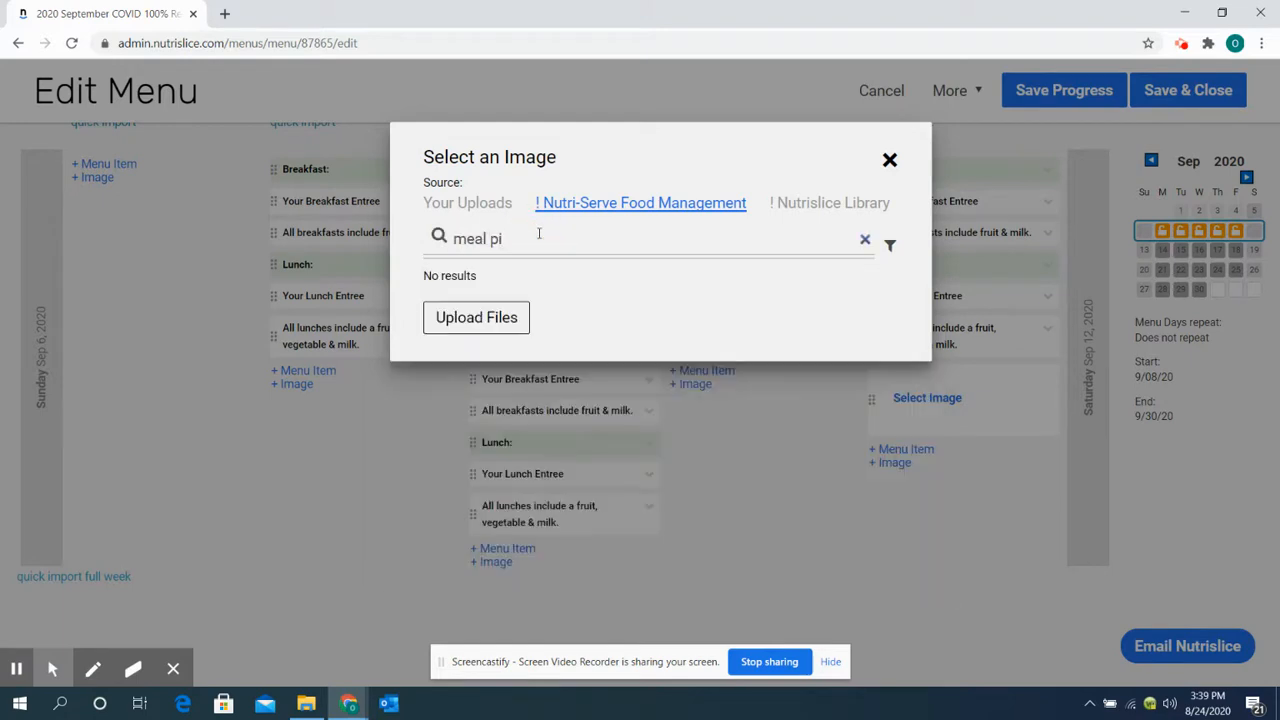
pyautogui.click(482, 298)
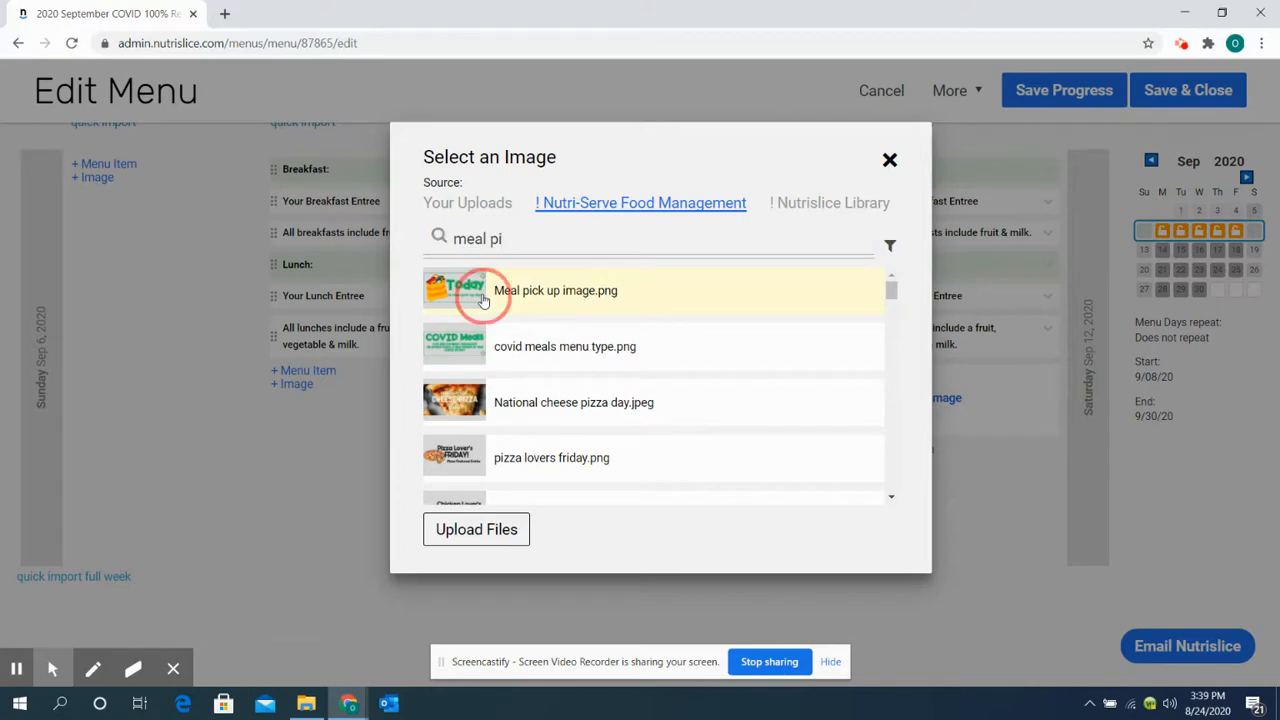
# - Move the added meal pickup image to the start of Friday September 11, above the Breakfast title
pyautogui.click(853, 357)
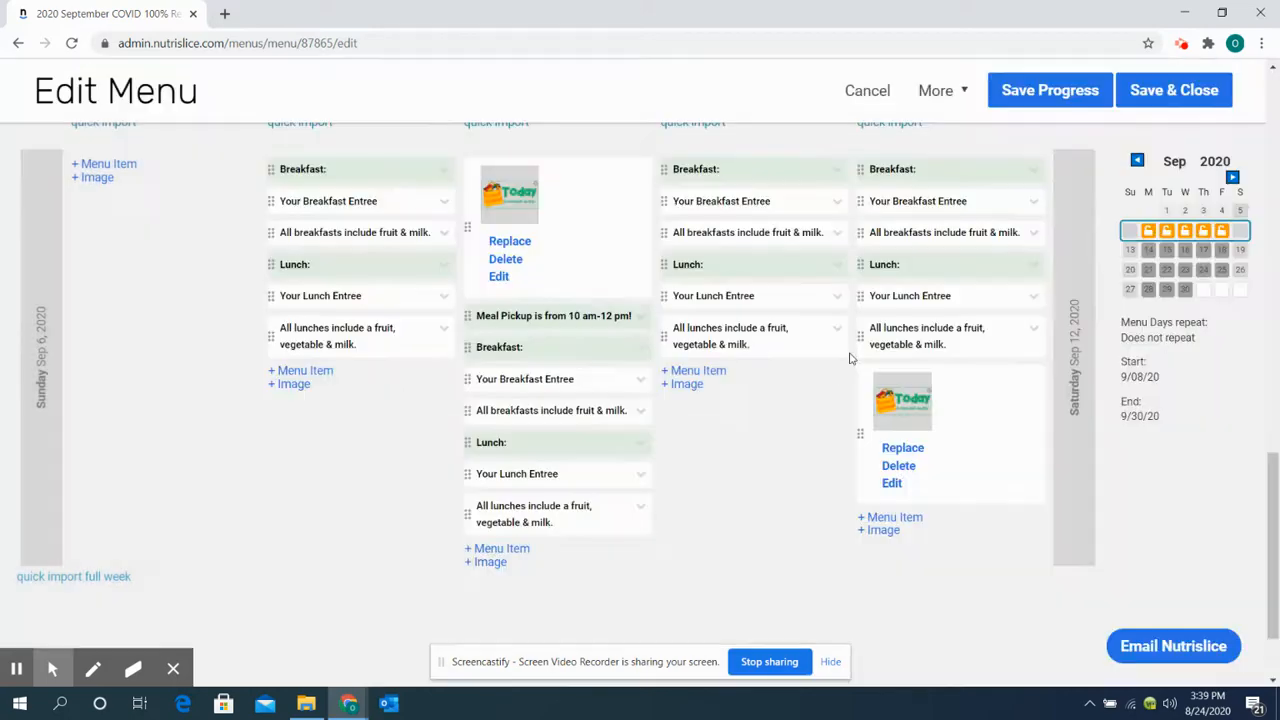
pyautogui.moveTo(862, 441); pyautogui.dragTo(855, 170)
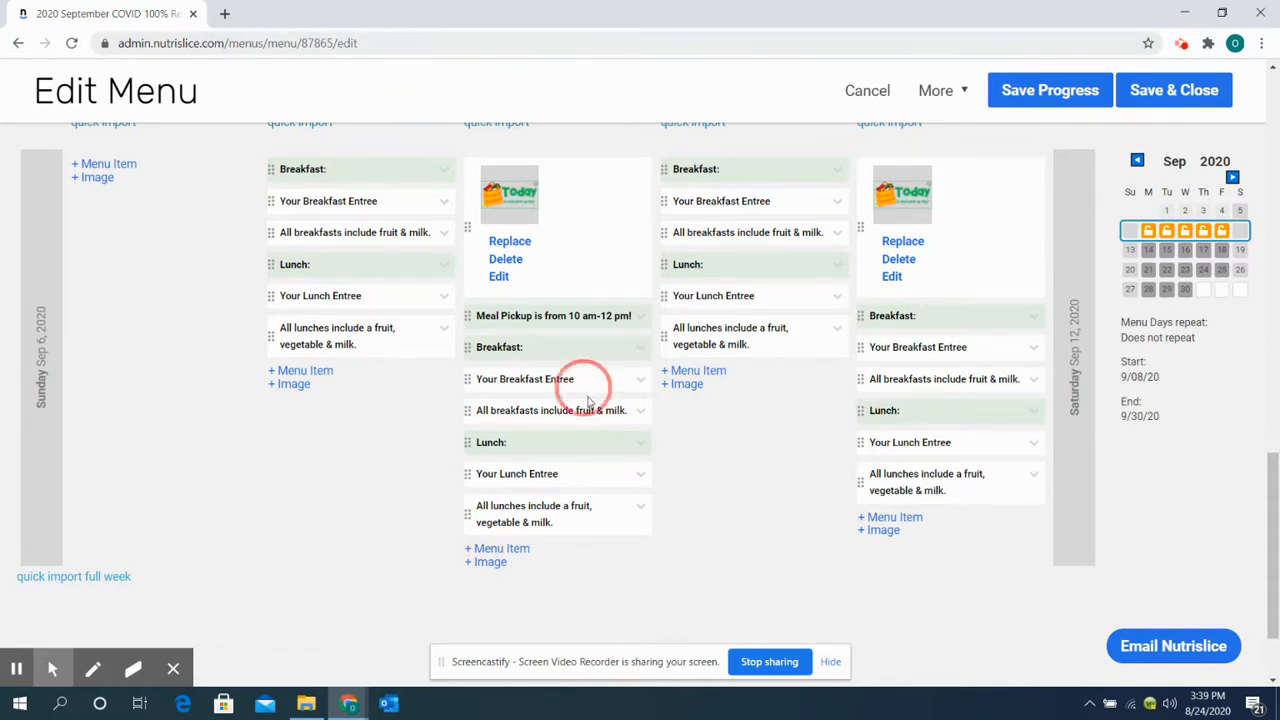
# - Review the menu weeks starting September 14, 21 and 28, and return to the week of September 7
pyautogui.click(1188, 254)
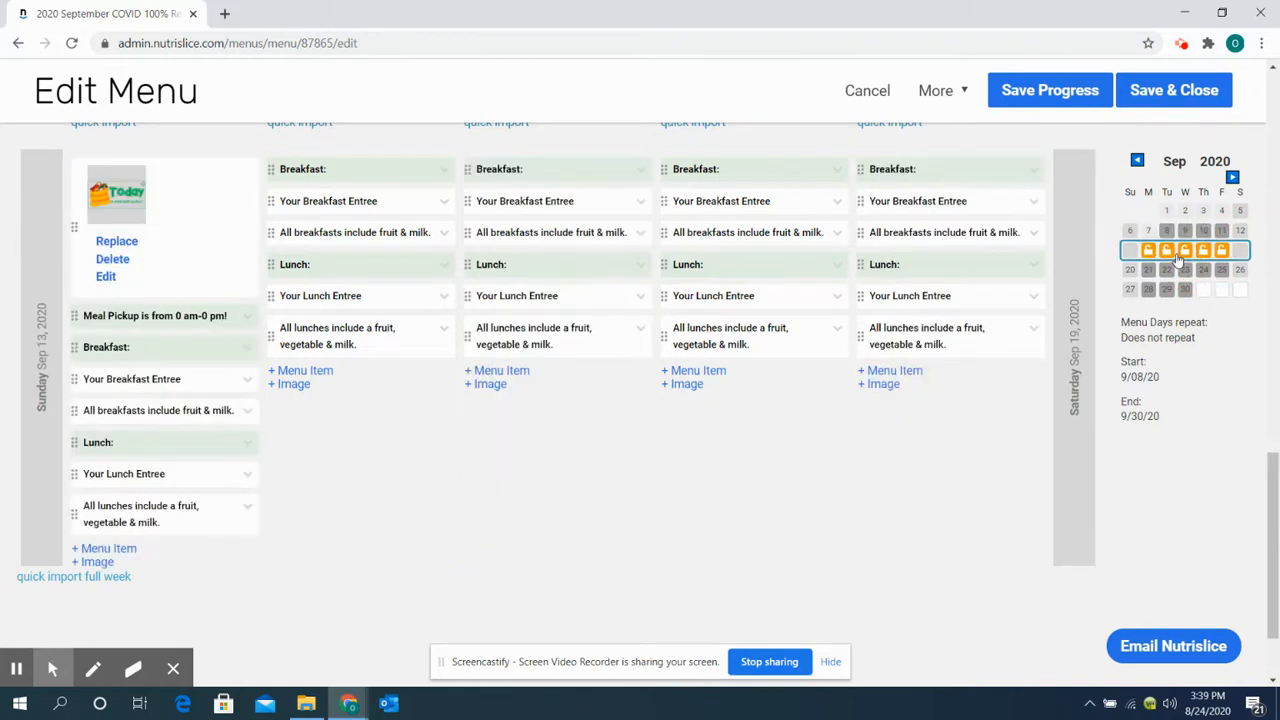
pyautogui.click(1176, 270)
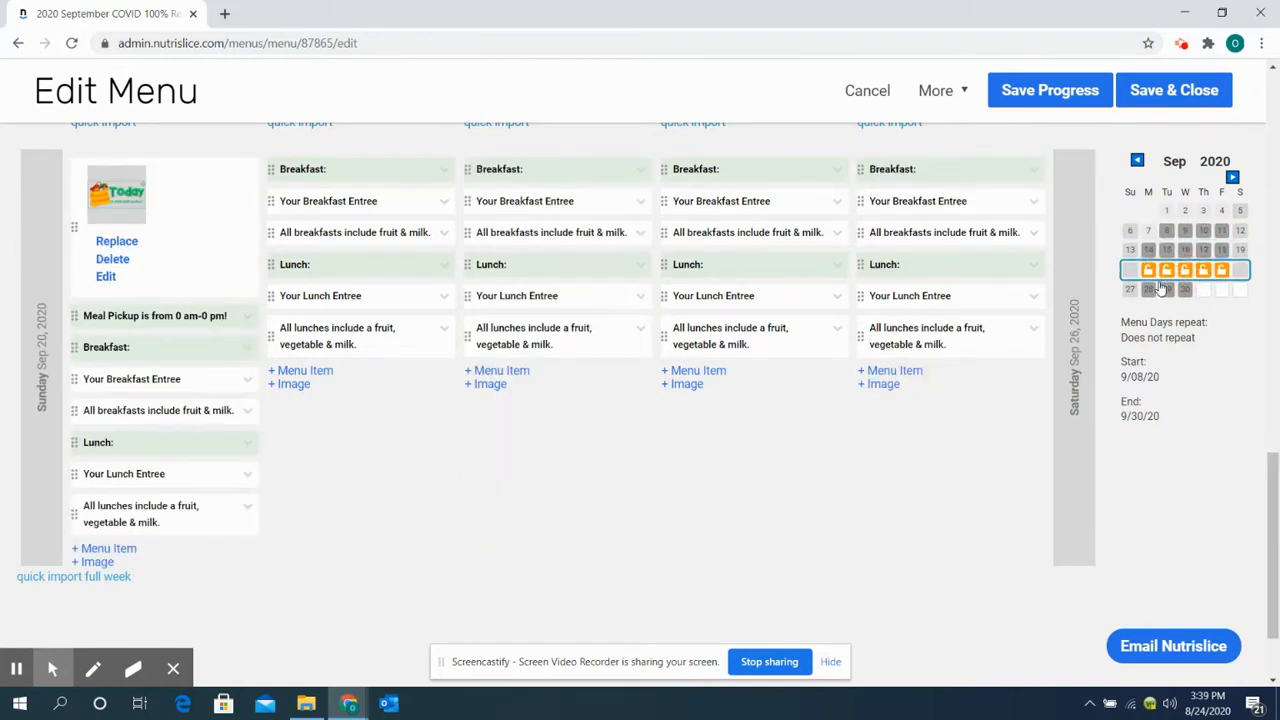
pyautogui.click(1160, 289)
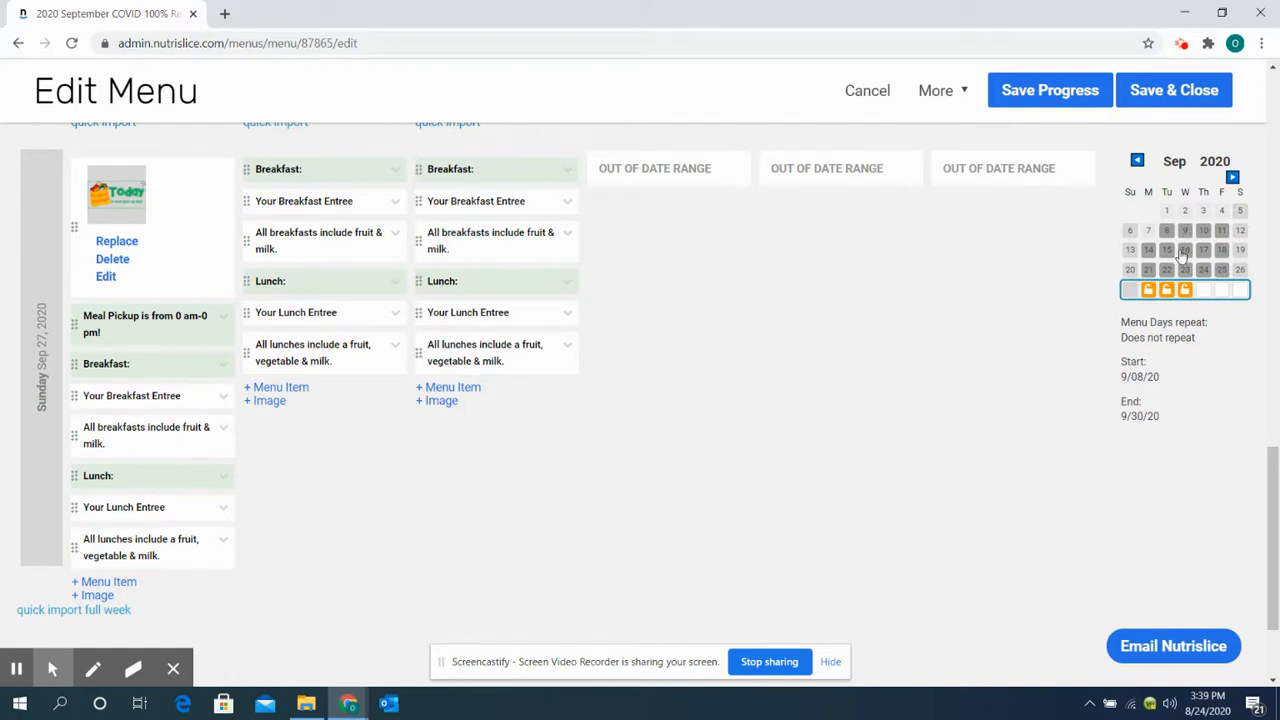
pyautogui.click(1185, 252)
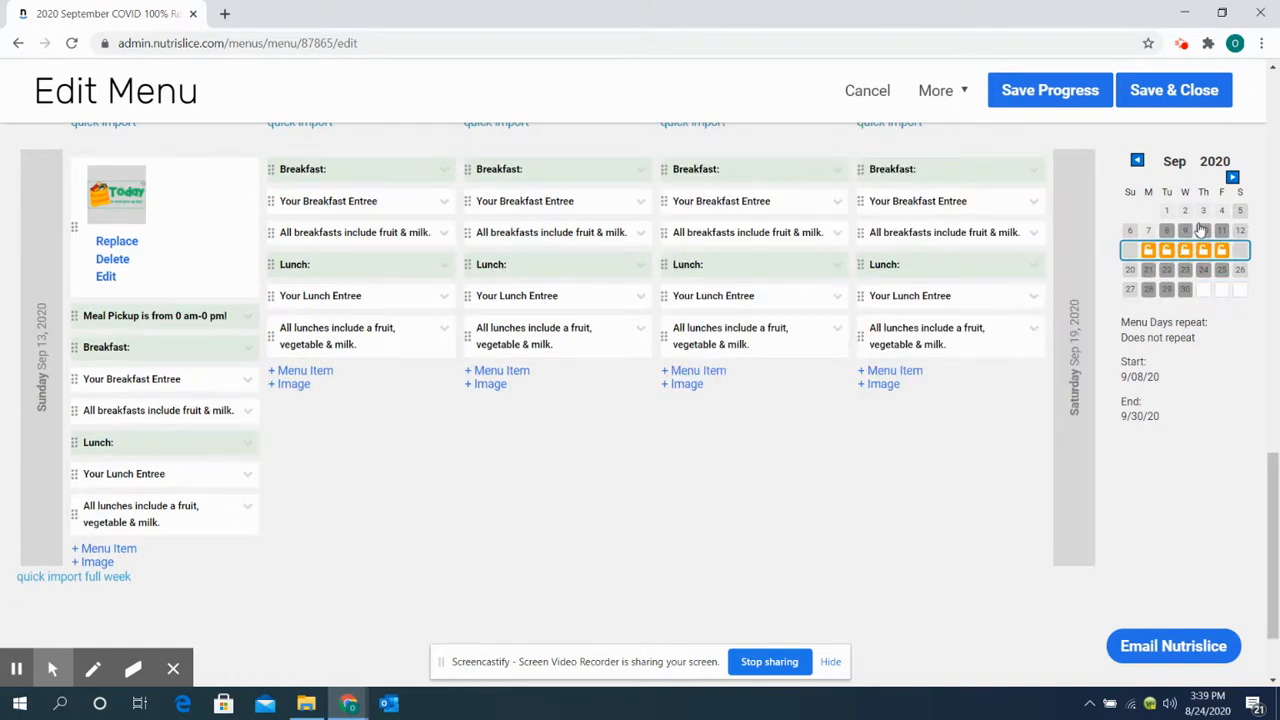
pyautogui.click(1201, 230)
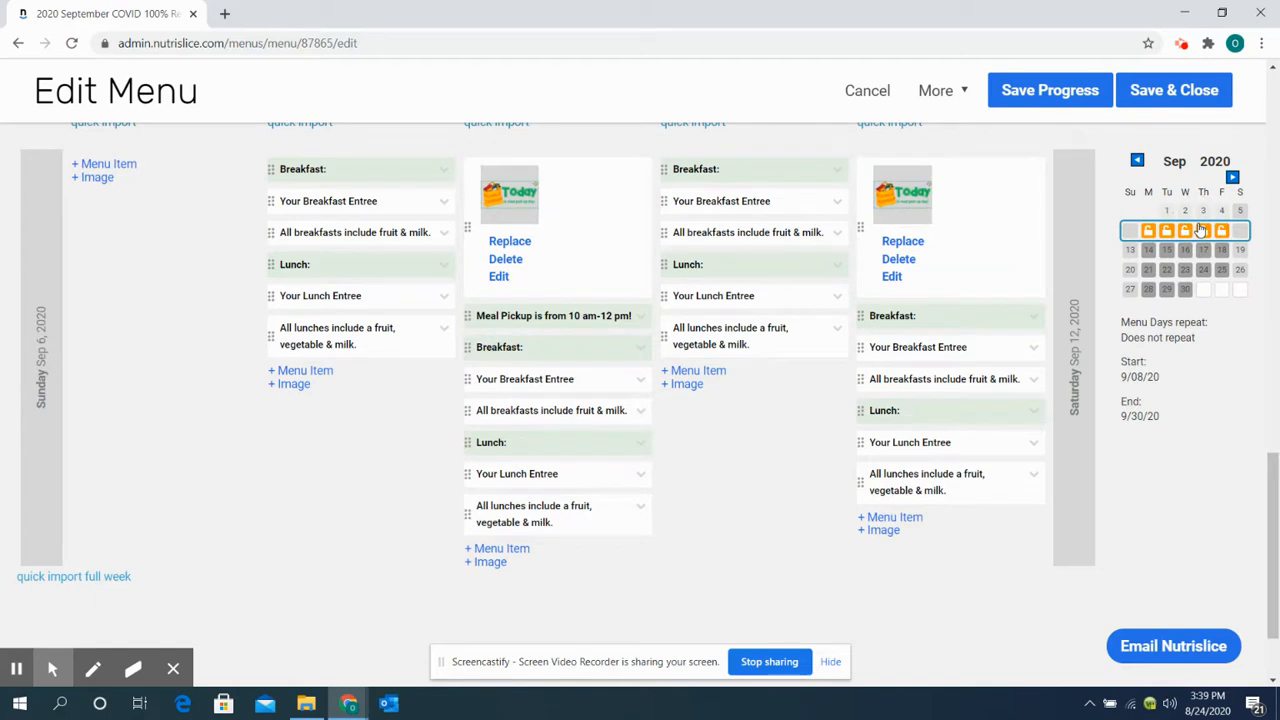
pyautogui.click(744, 204)
pyautogui.write('chick')
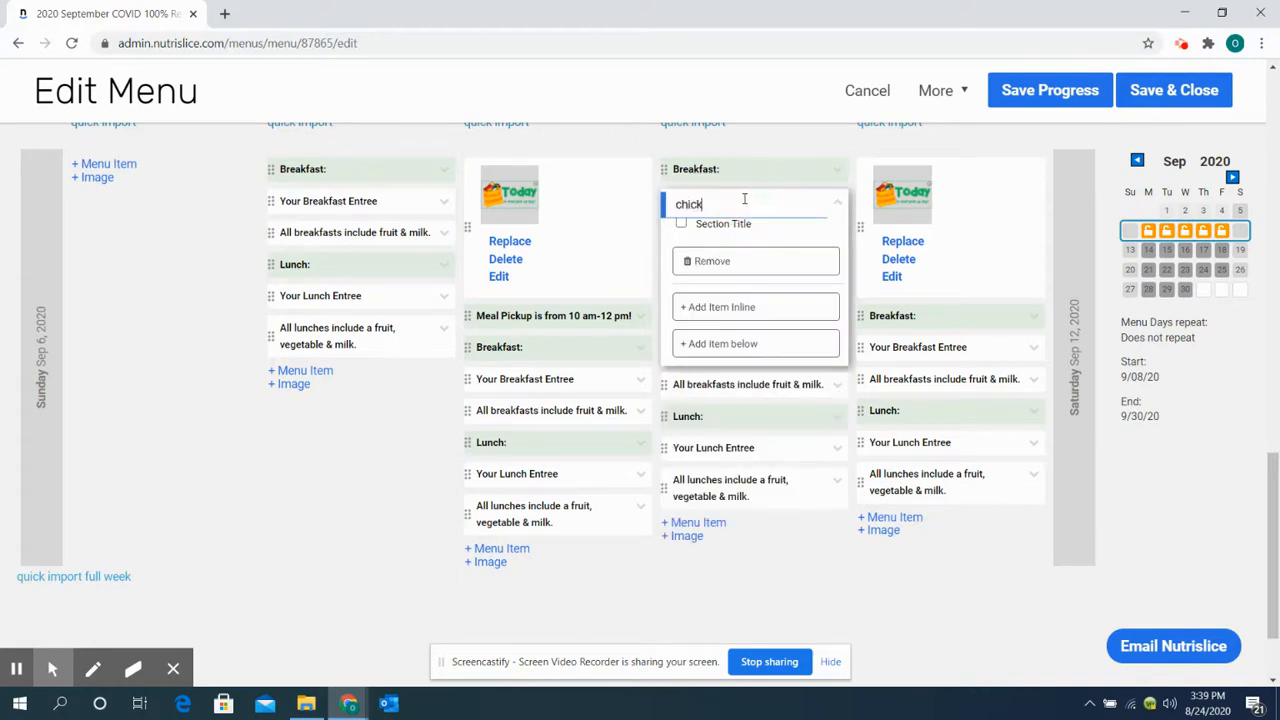
pyautogui.write('en nugg')
pyautogui.click(860, 148)
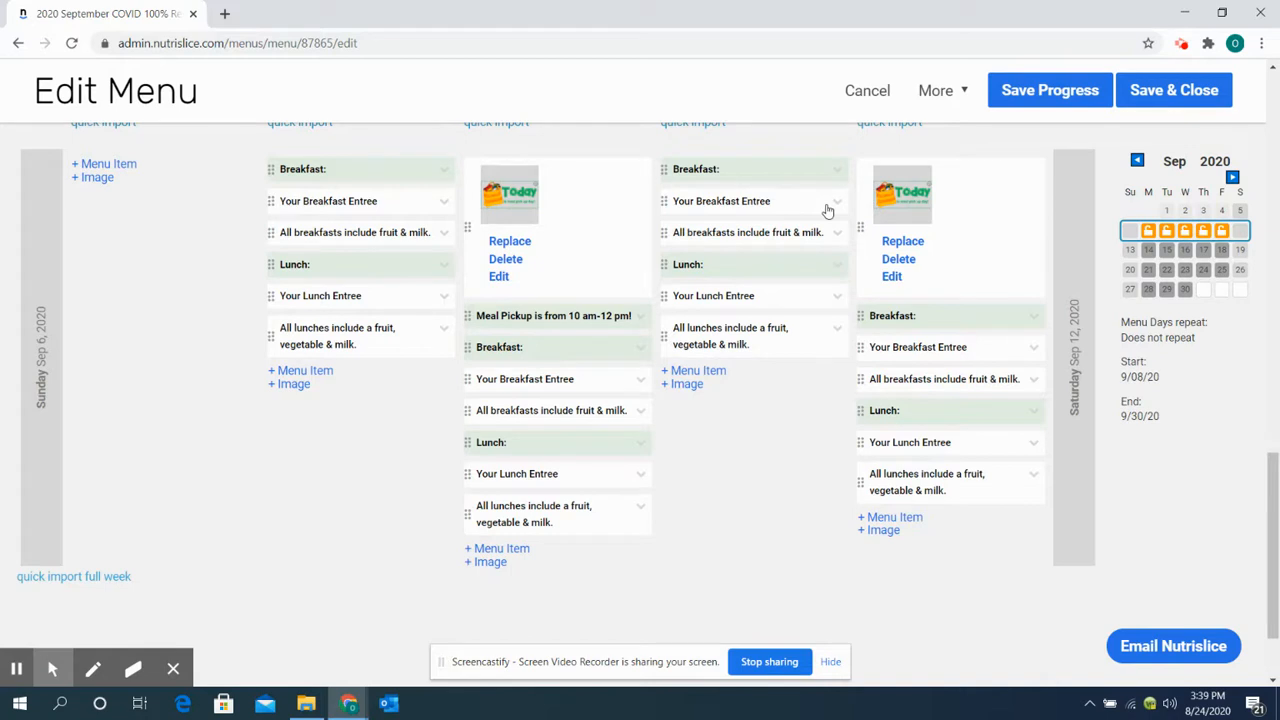
# - Add Asian Chicken Salad (hint: K-12 PopcornChx) to Thursday September 10 and move it directly below Your Lunch Entree
pyautogui.click(692, 371)
pyautogui.write('chicken')
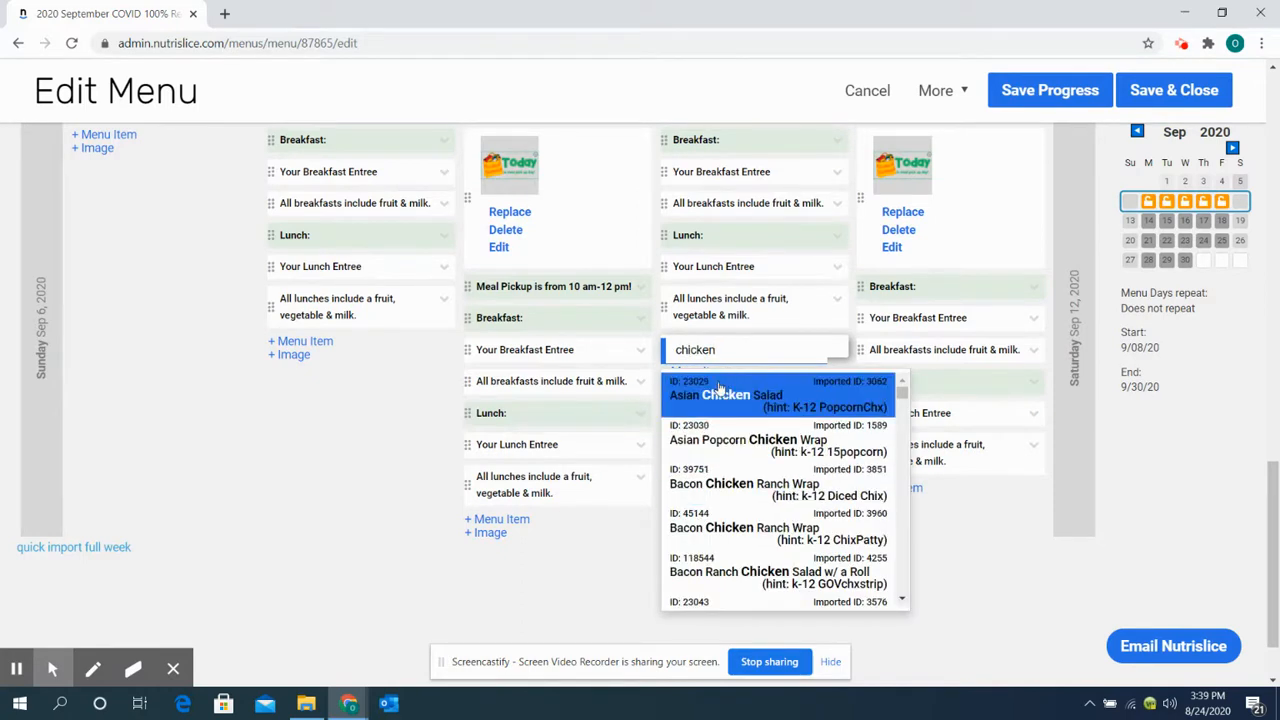
pyautogui.click(718, 388)
pyautogui.moveTo(665, 350); pyautogui.dragTo(670, 300)
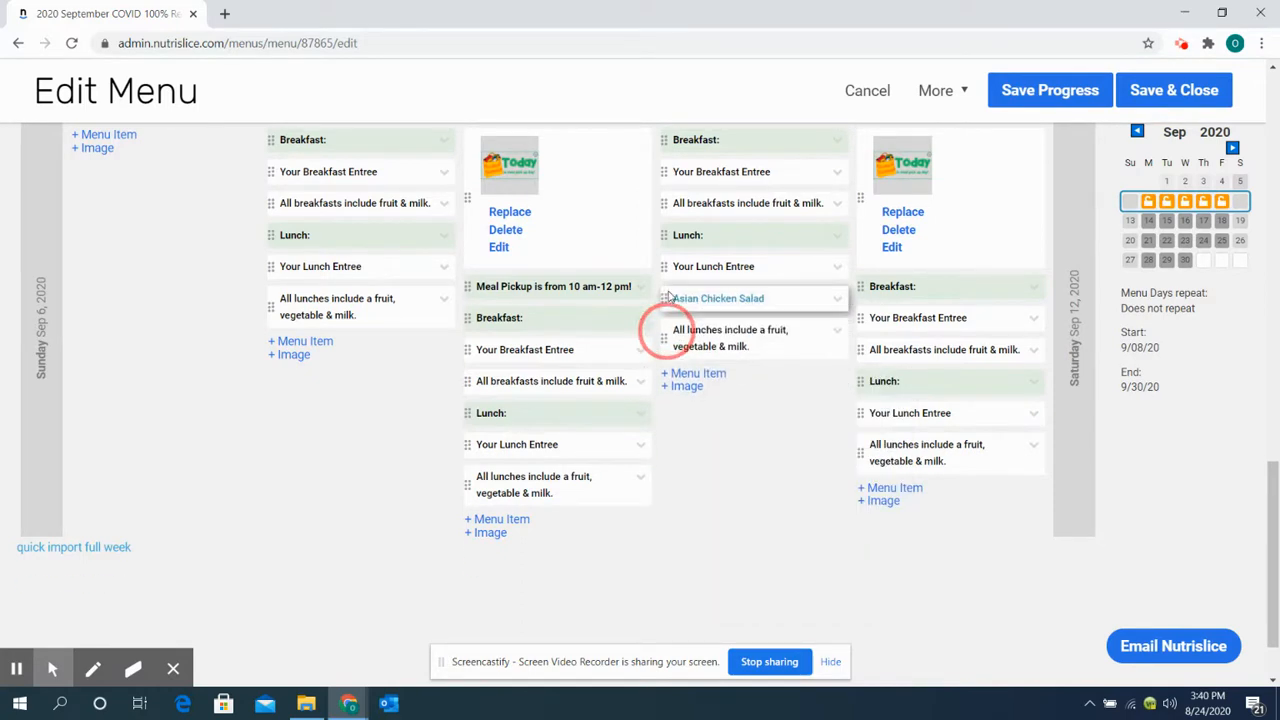
# - Insert a second Asian Chicken Salad directly below Your Lunch Entree on Thursday September 10, and remove the Your Lunch Entree placeholder
pyautogui.click(834, 268)
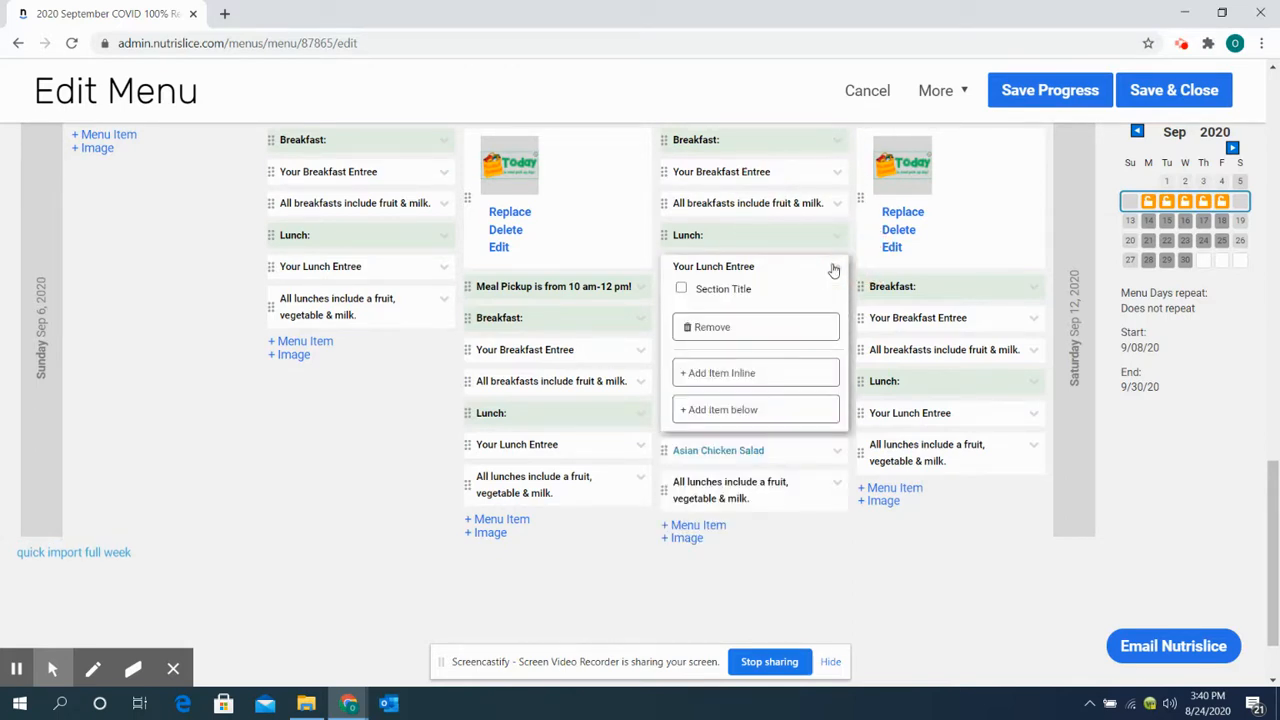
pyautogui.click(739, 409)
pyautogui.write('a')
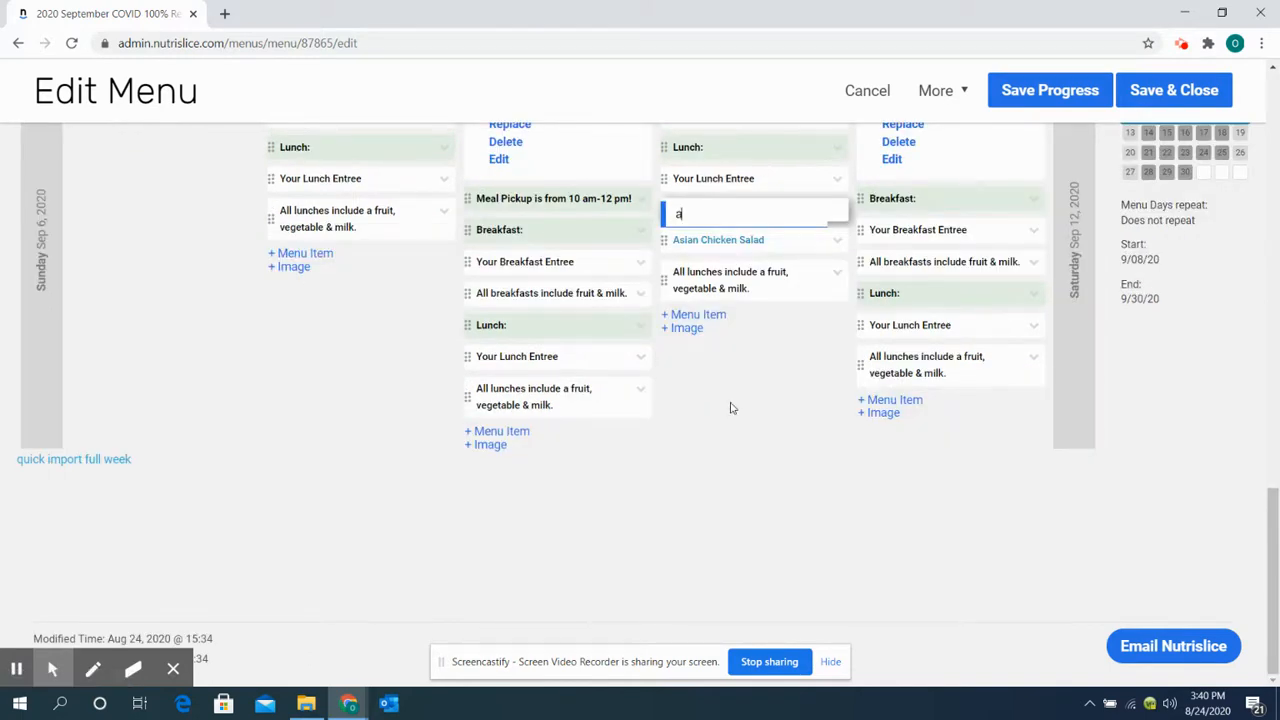
pyautogui.write('sian')
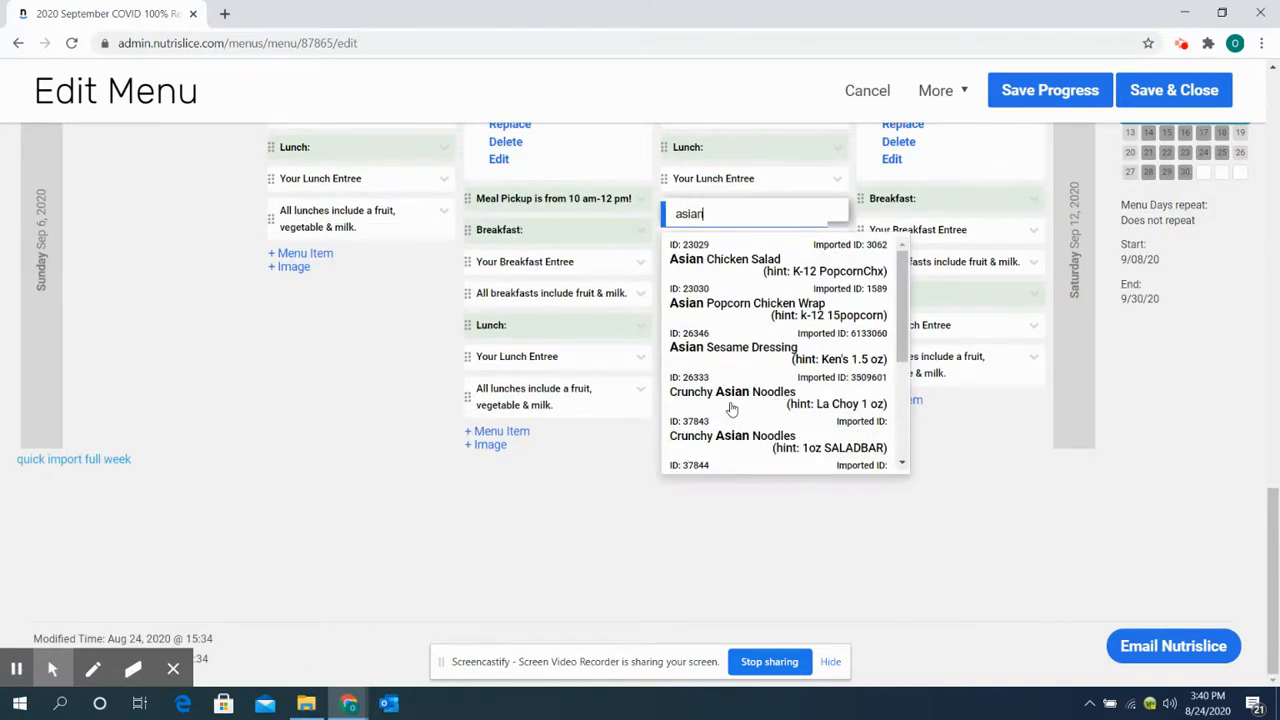
pyautogui.click(757, 265)
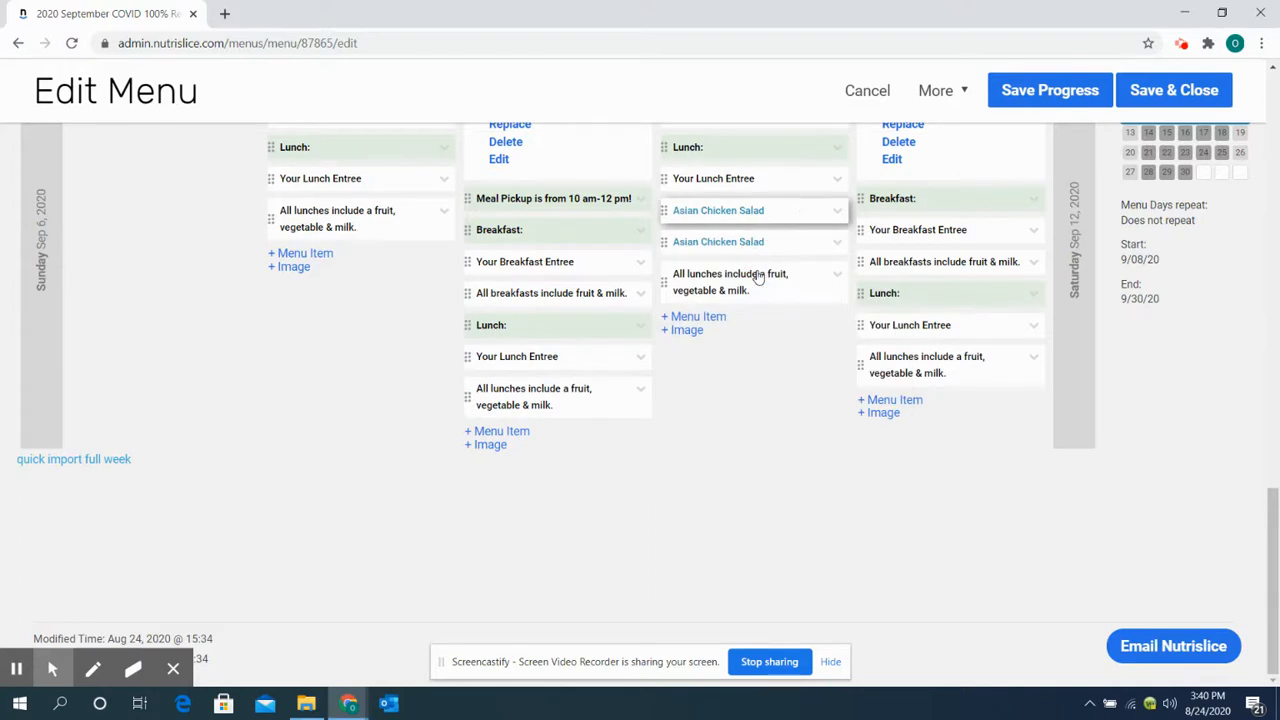
pyautogui.click(716, 180)
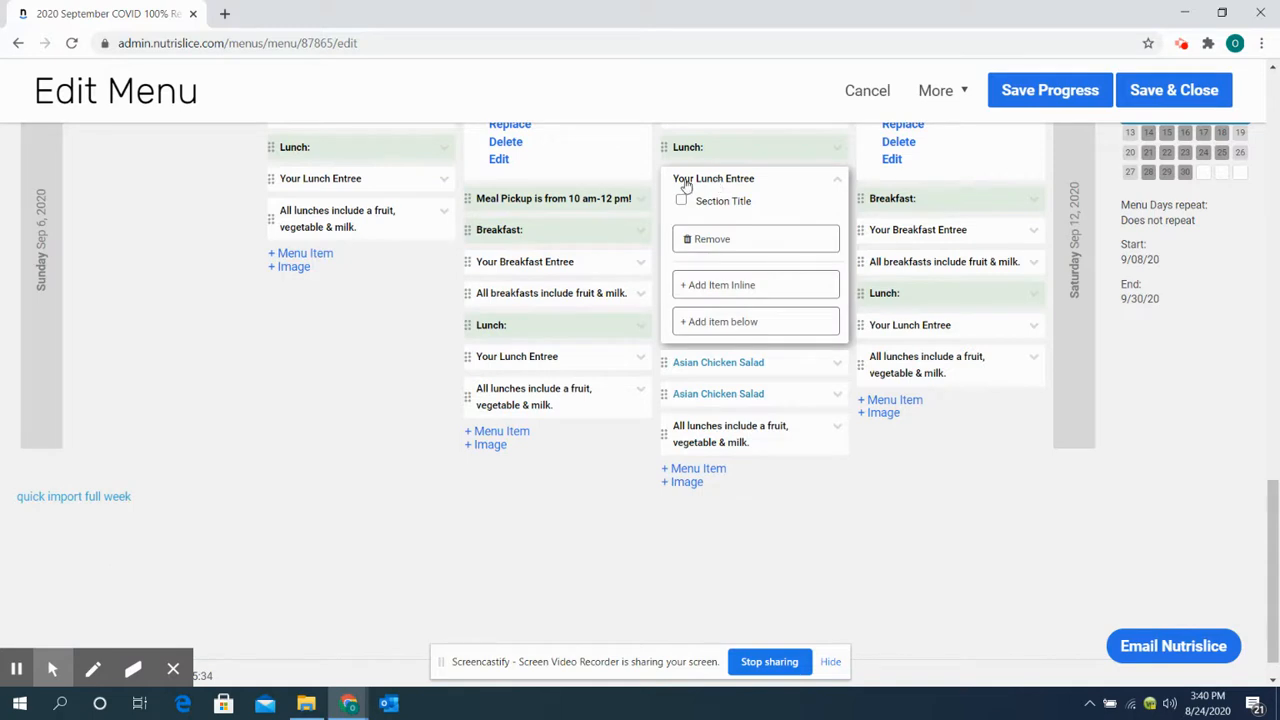
pyautogui.click(713, 240)
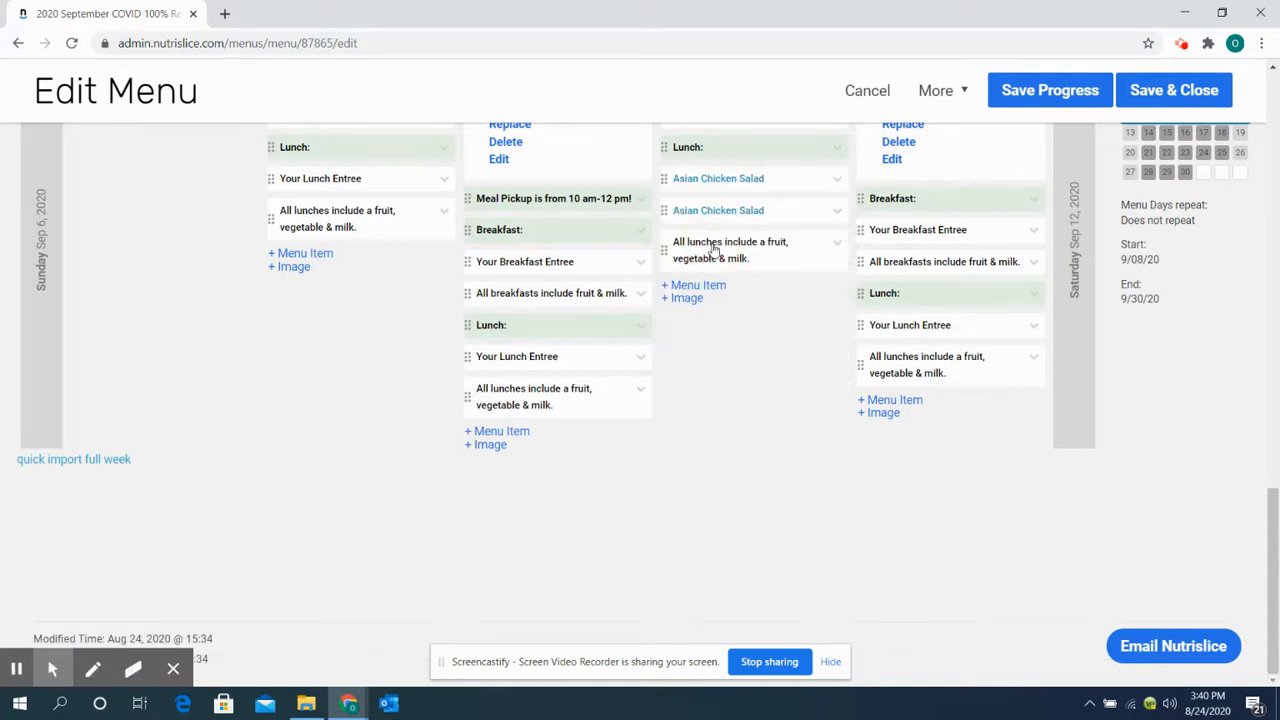
# - Add a menu item reading "Lunch:" at the end of Thursday September 10
pyautogui.scroll(2, 713, 250)
pyautogui.scroll(2, 713, 250)
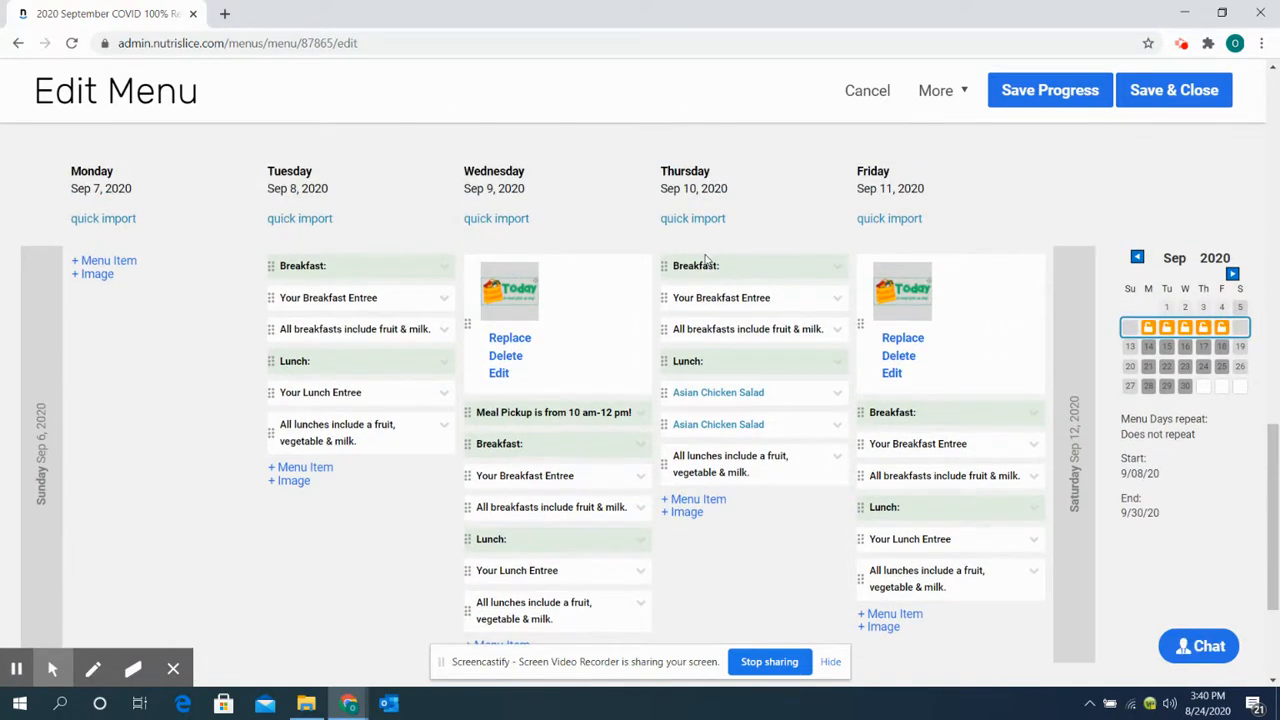
pyautogui.click(698, 370)
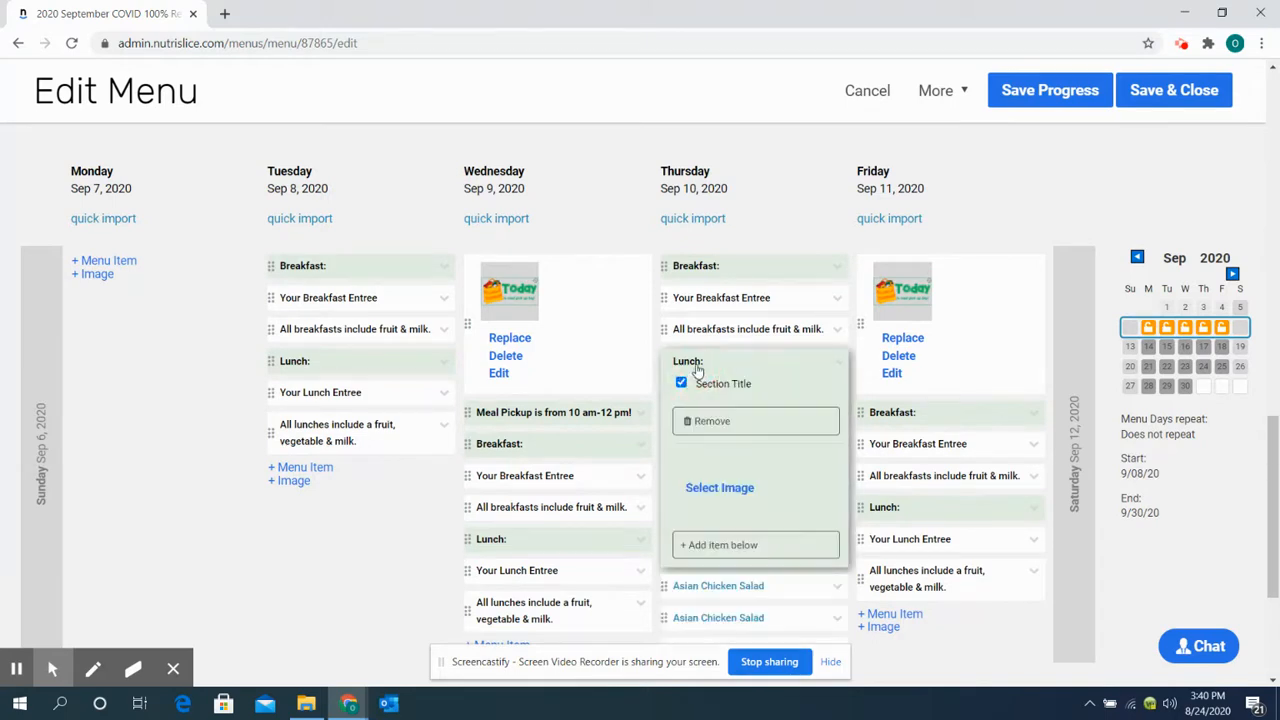
pyautogui.click(948, 658)
pyautogui.click(680, 500)
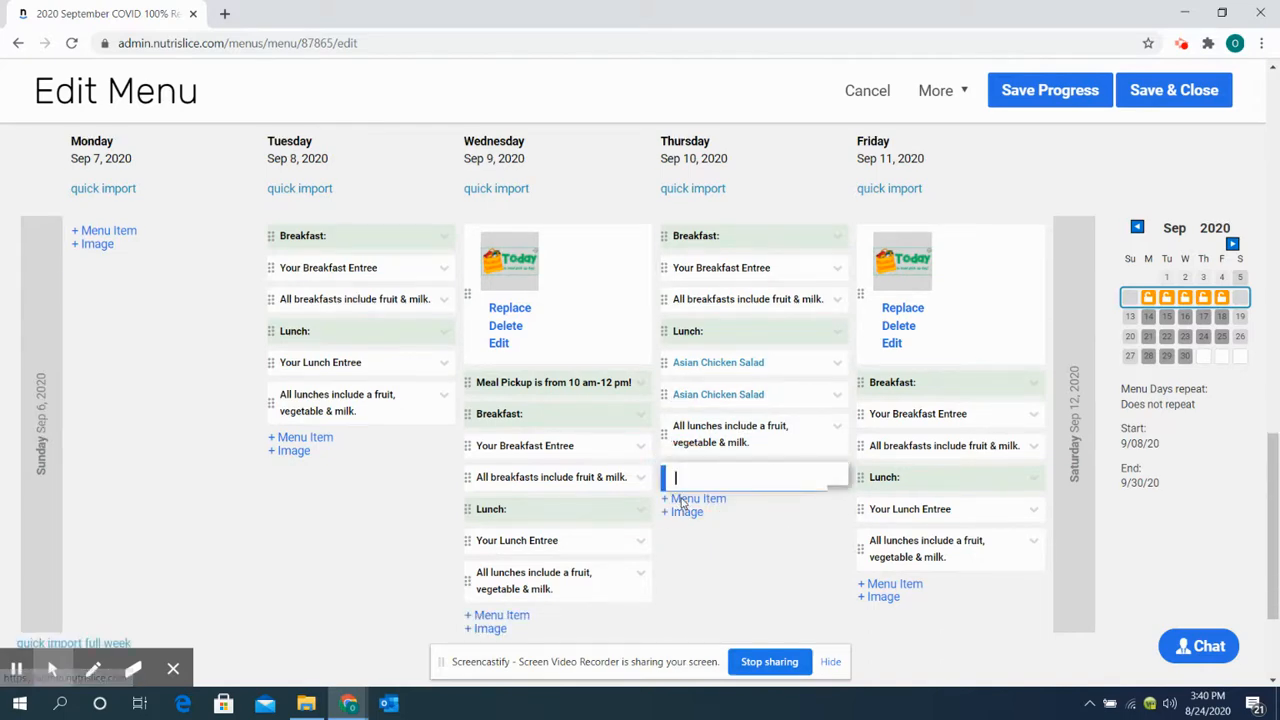
pyautogui.write('Lunch:')
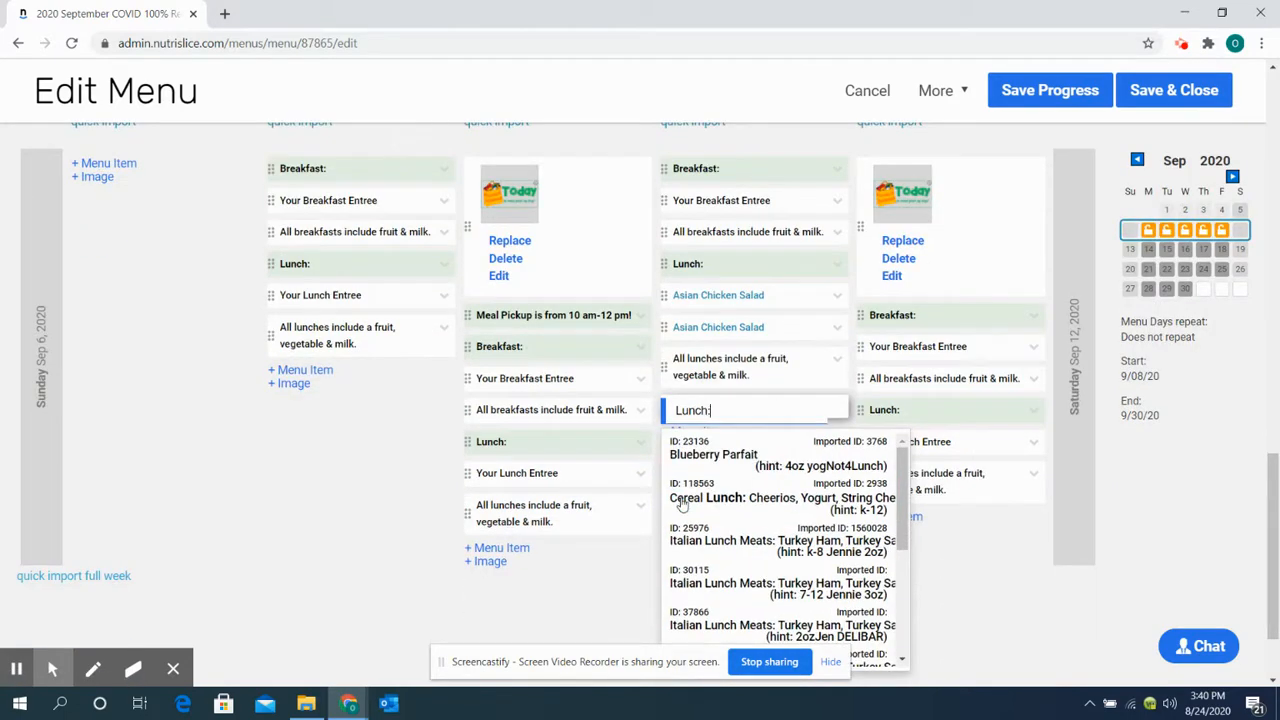
pyautogui.click(683, 503)
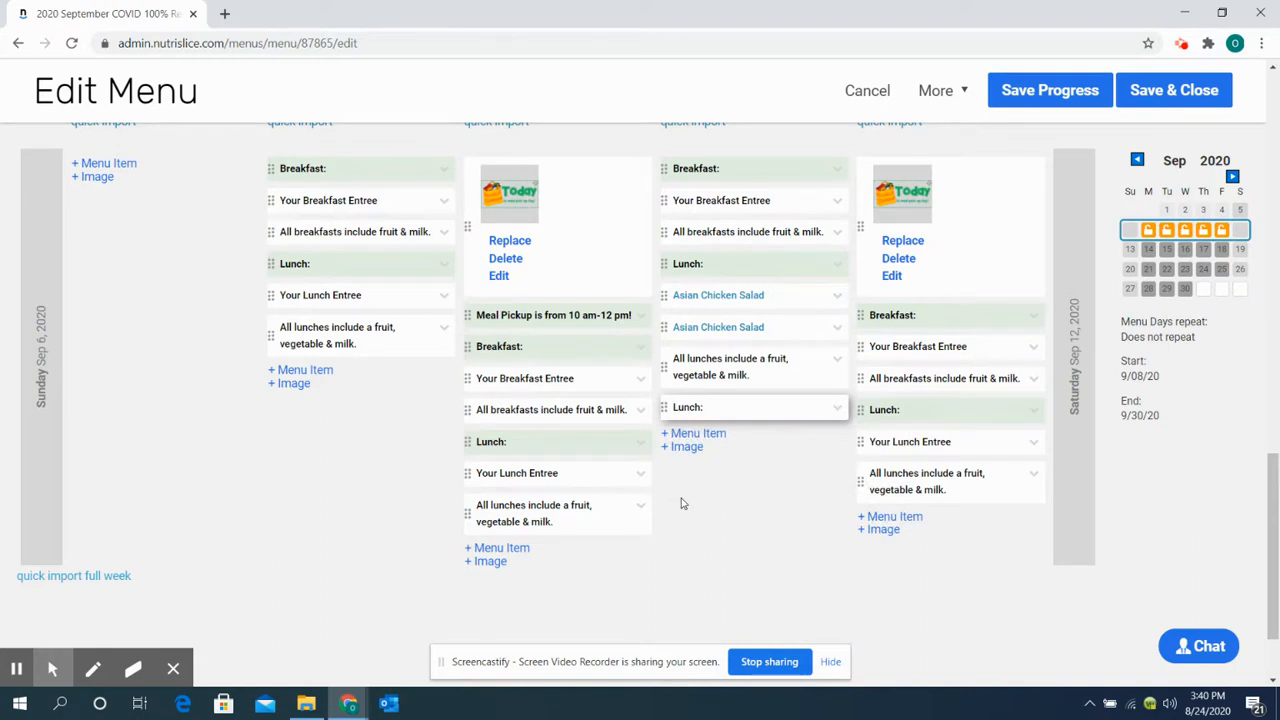
# - Turn the last "Lunch:" item on Thursday September 10 into a section title, and remove it
pyautogui.click(818, 410)
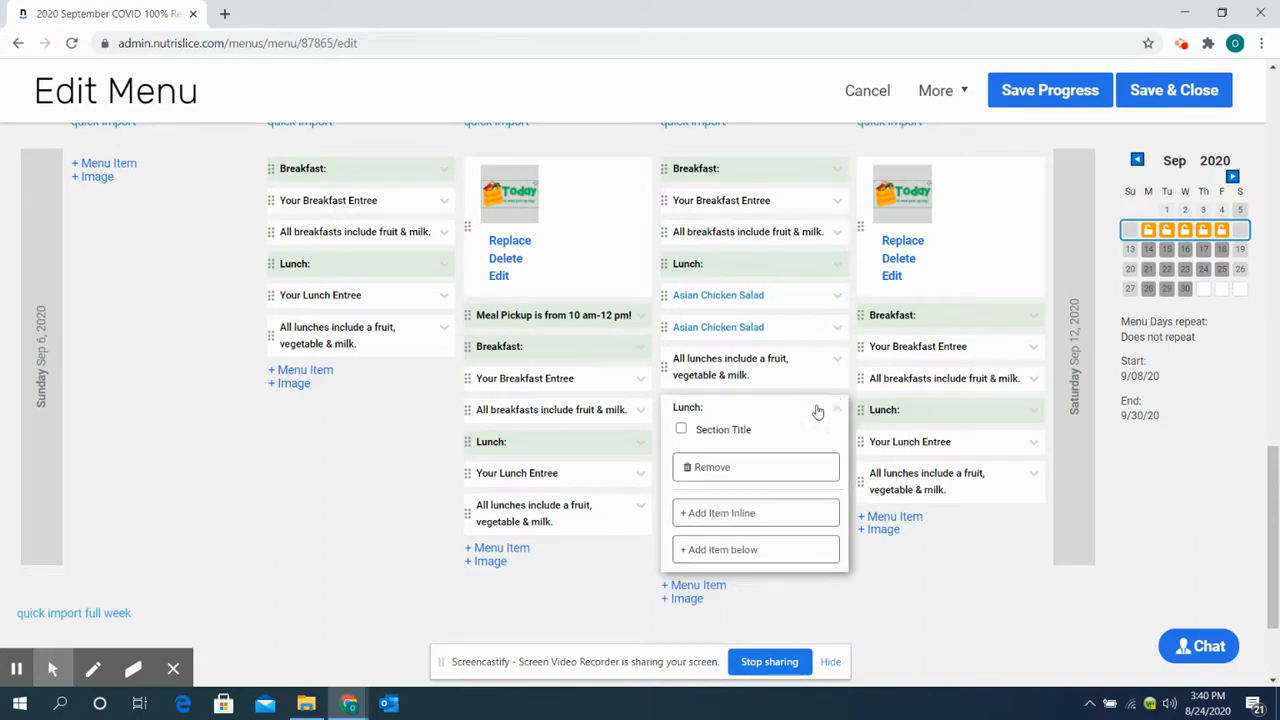
pyautogui.click(681, 428)
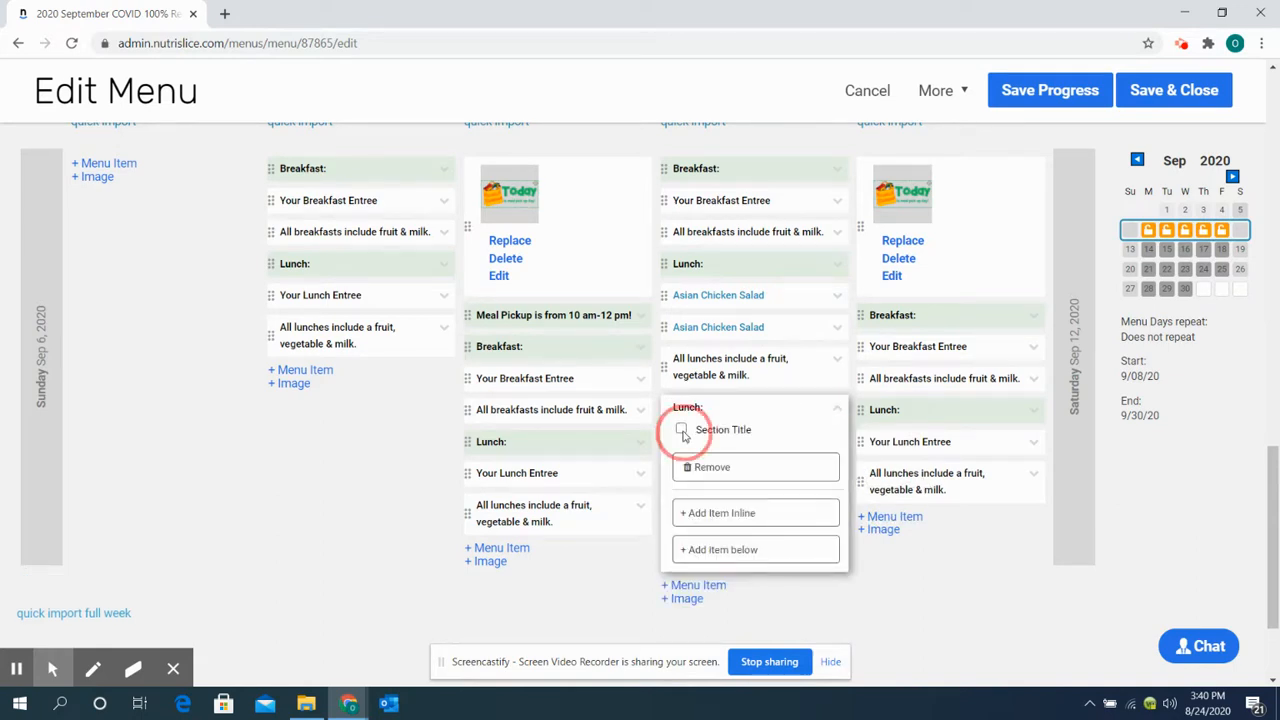
pyautogui.click(998, 655)
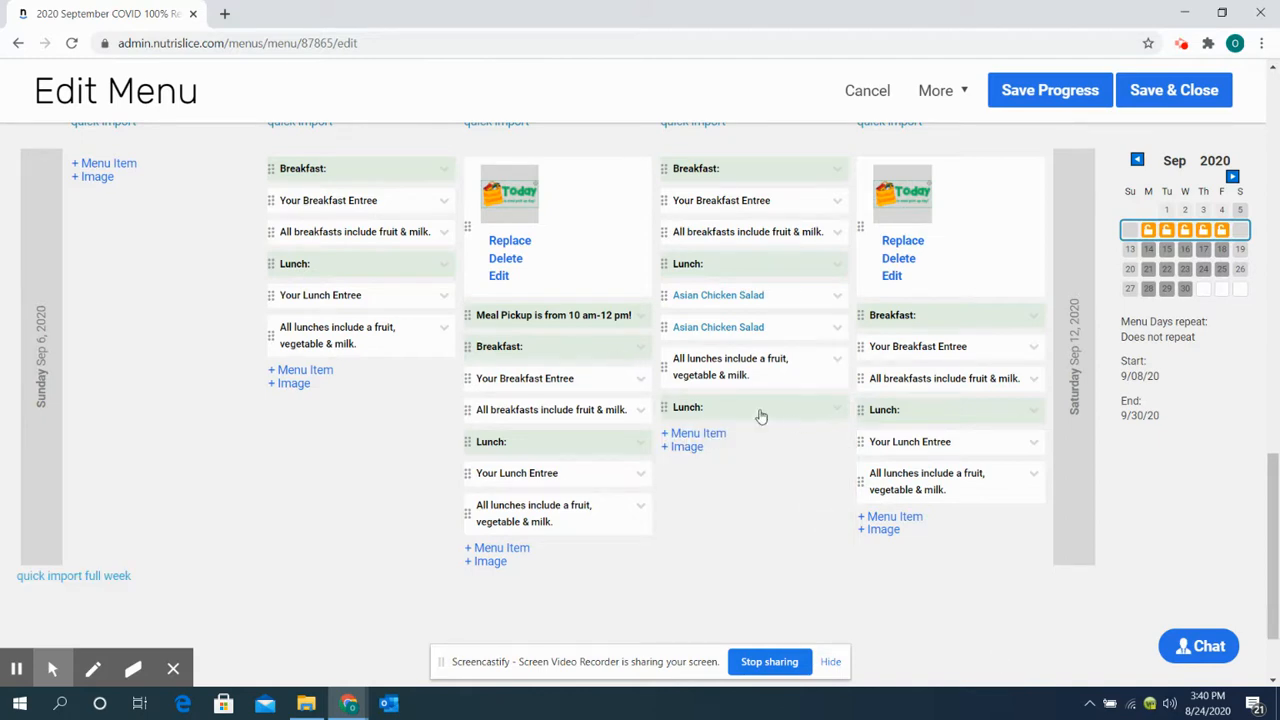
pyautogui.click(697, 410)
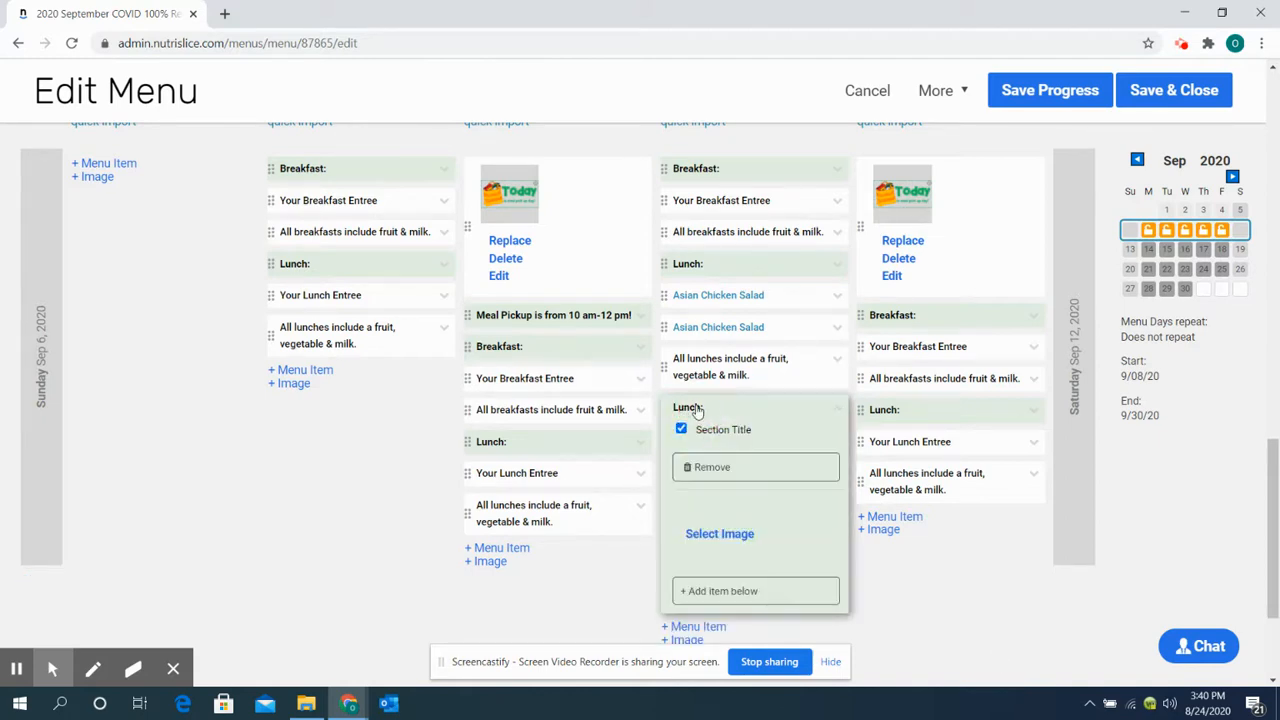
pyautogui.click(690, 470)
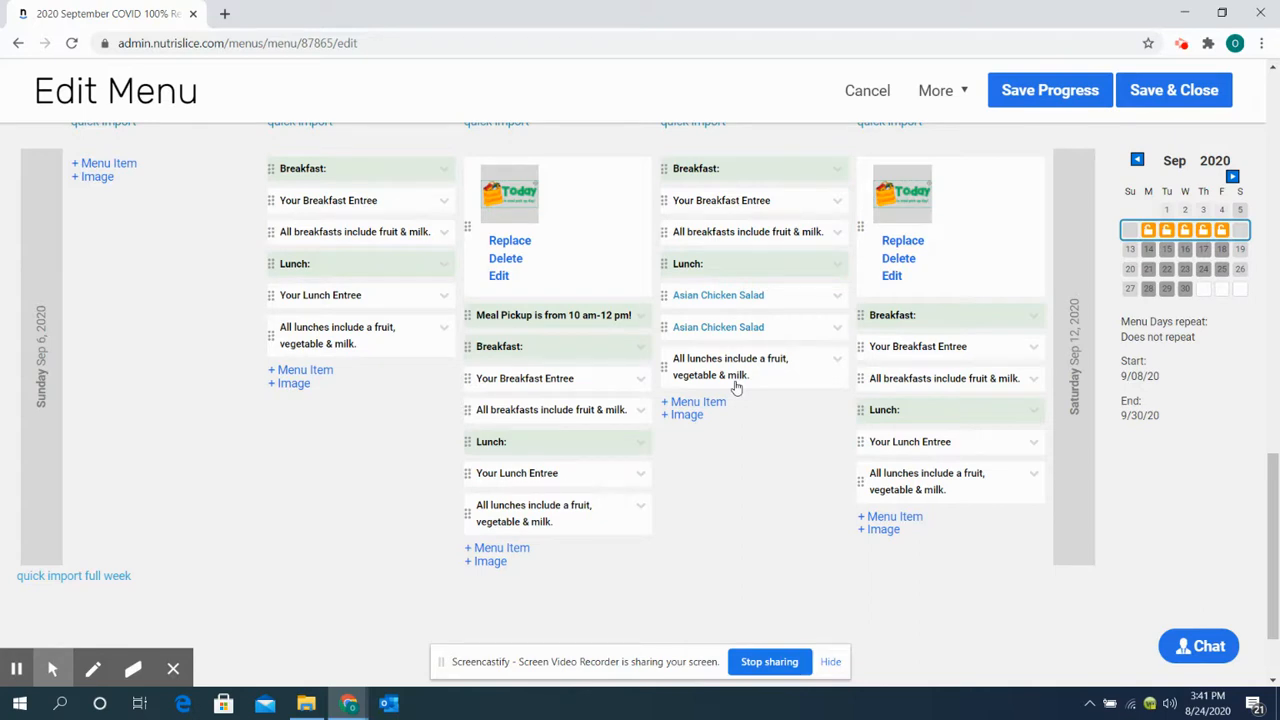
# - Mark the 100% Remote Learning menu as published, and save and close it
pyautogui.scroll(15, 735, 387)
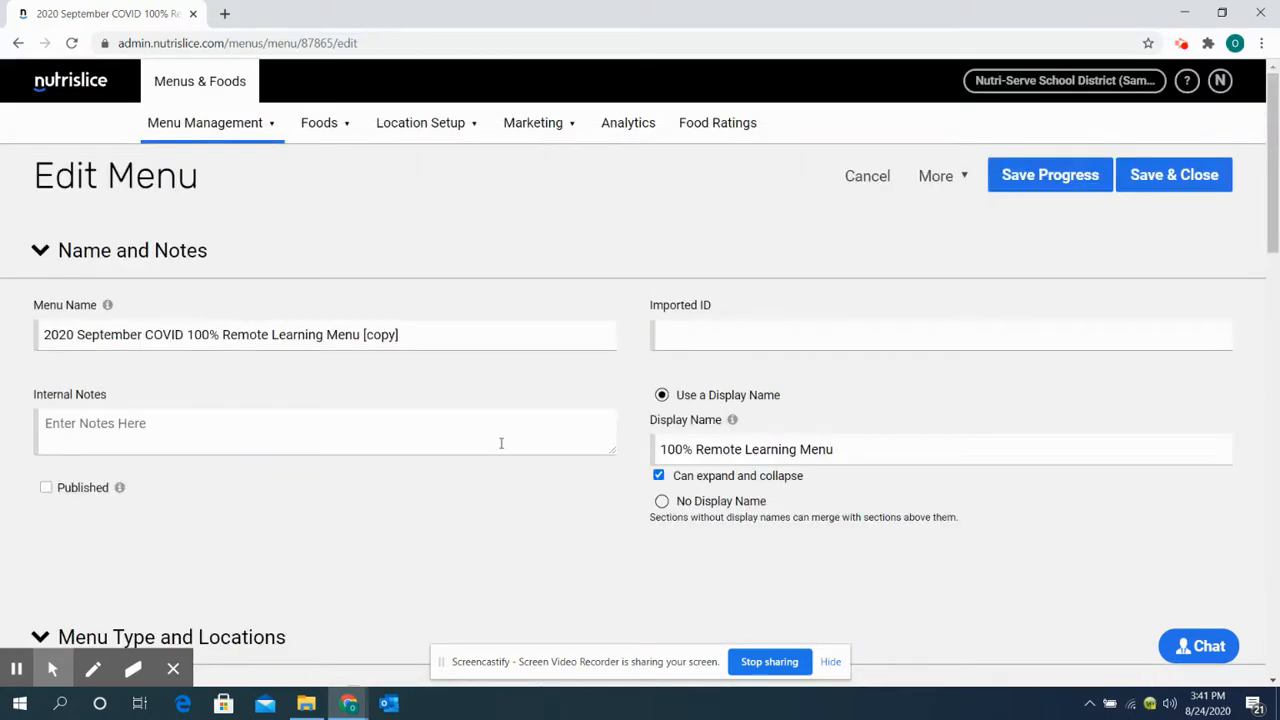
pyautogui.click(69, 489)
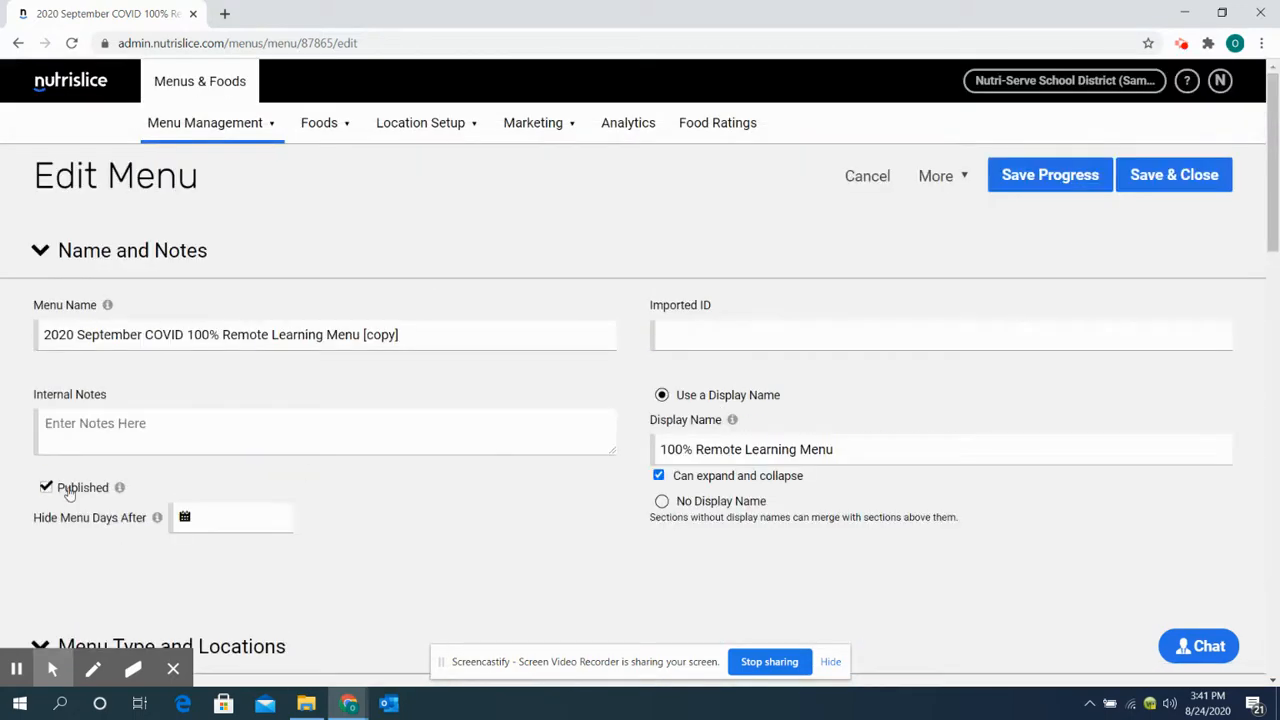
pyautogui.click(1214, 181)
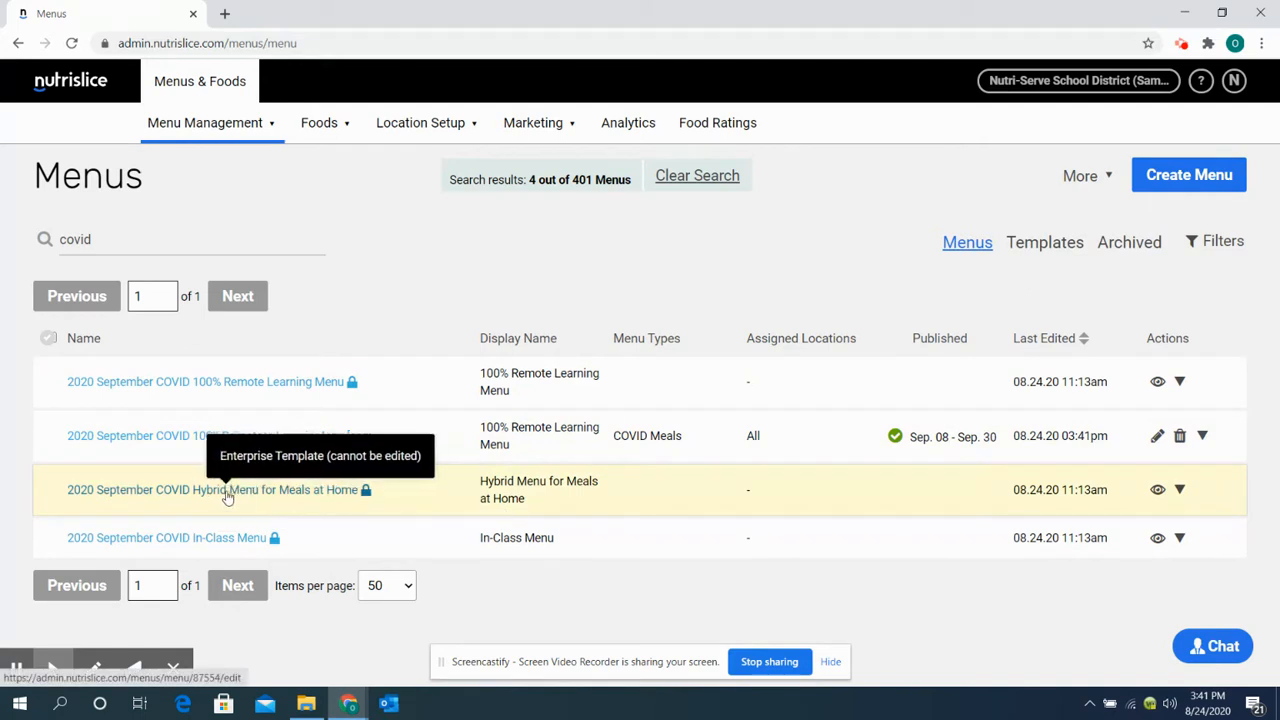
# - Create a new menu from the 2020 September COVID Hybrid Menu for Meals at Home template and mark it as published
pyautogui.click(211, 500)
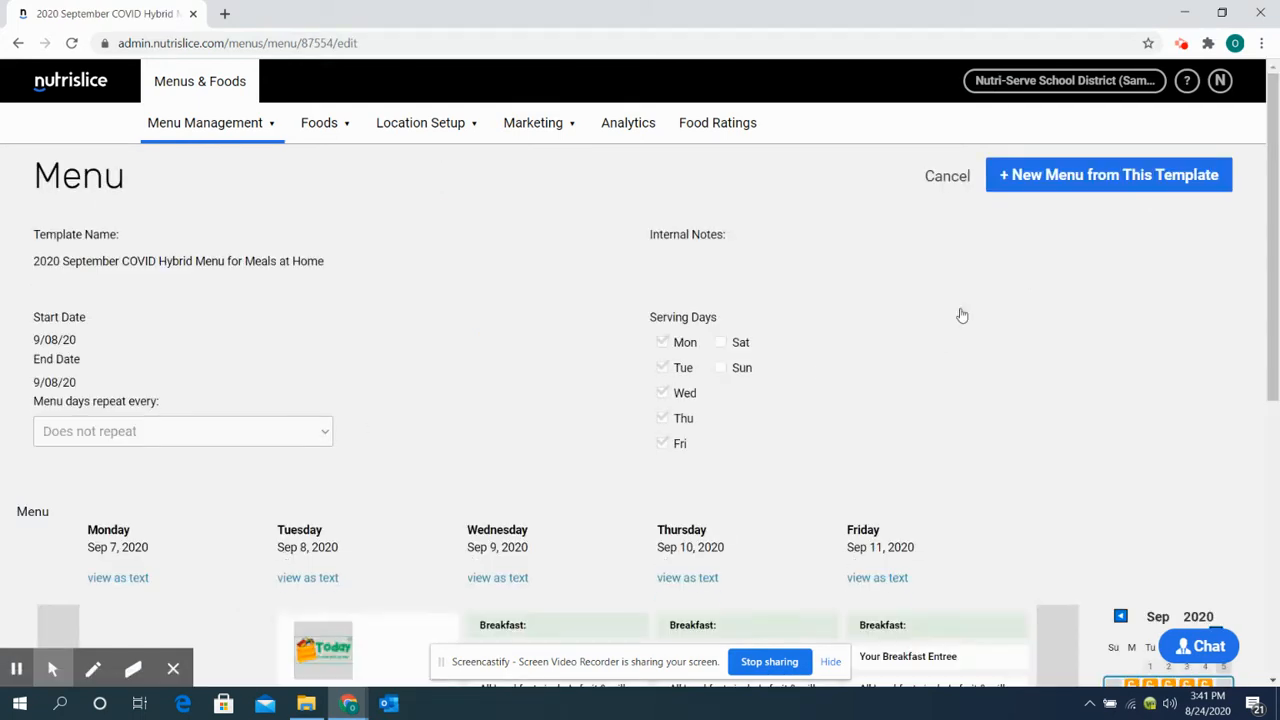
pyautogui.click(1042, 167)
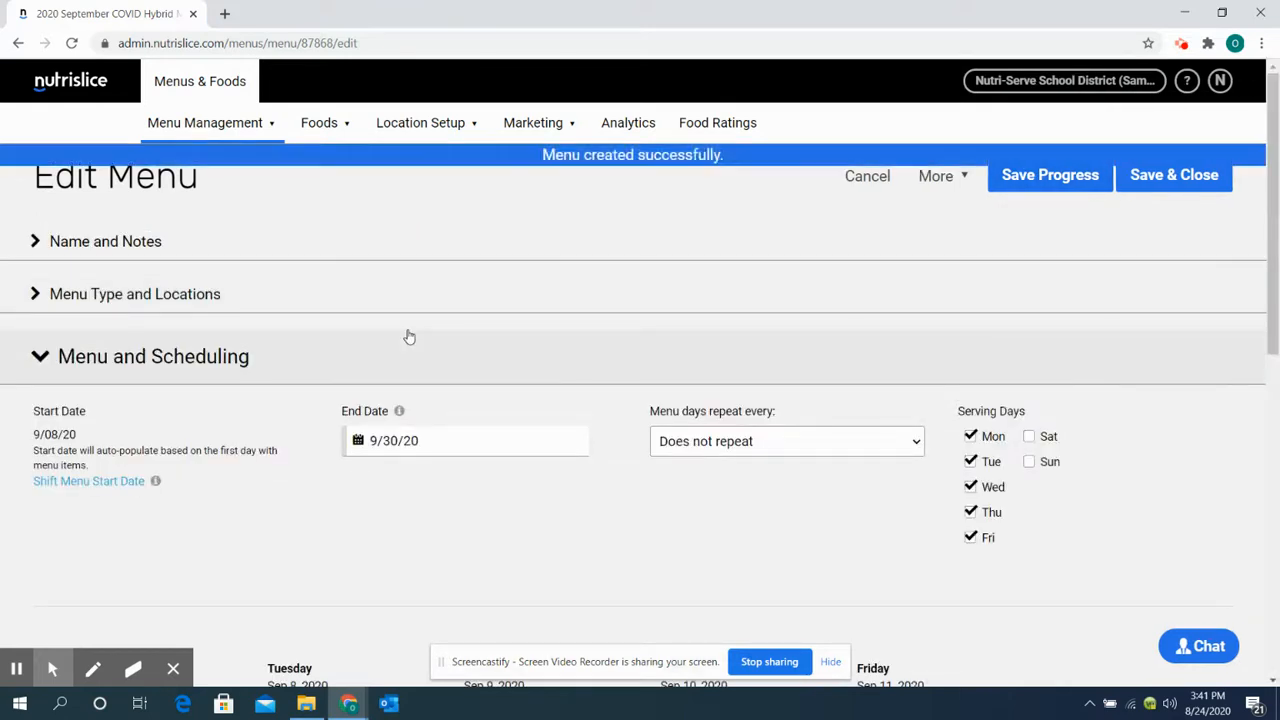
pyautogui.click(354, 249)
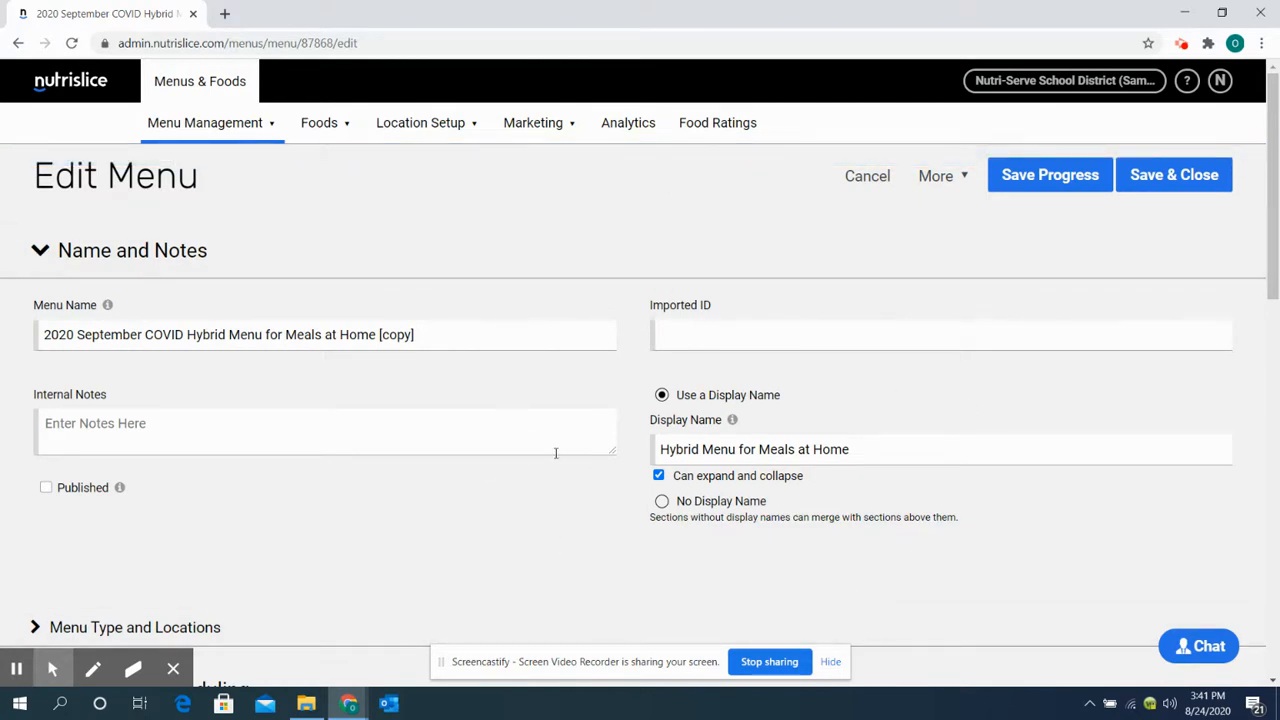
pyautogui.scroll(-2, 695, 546)
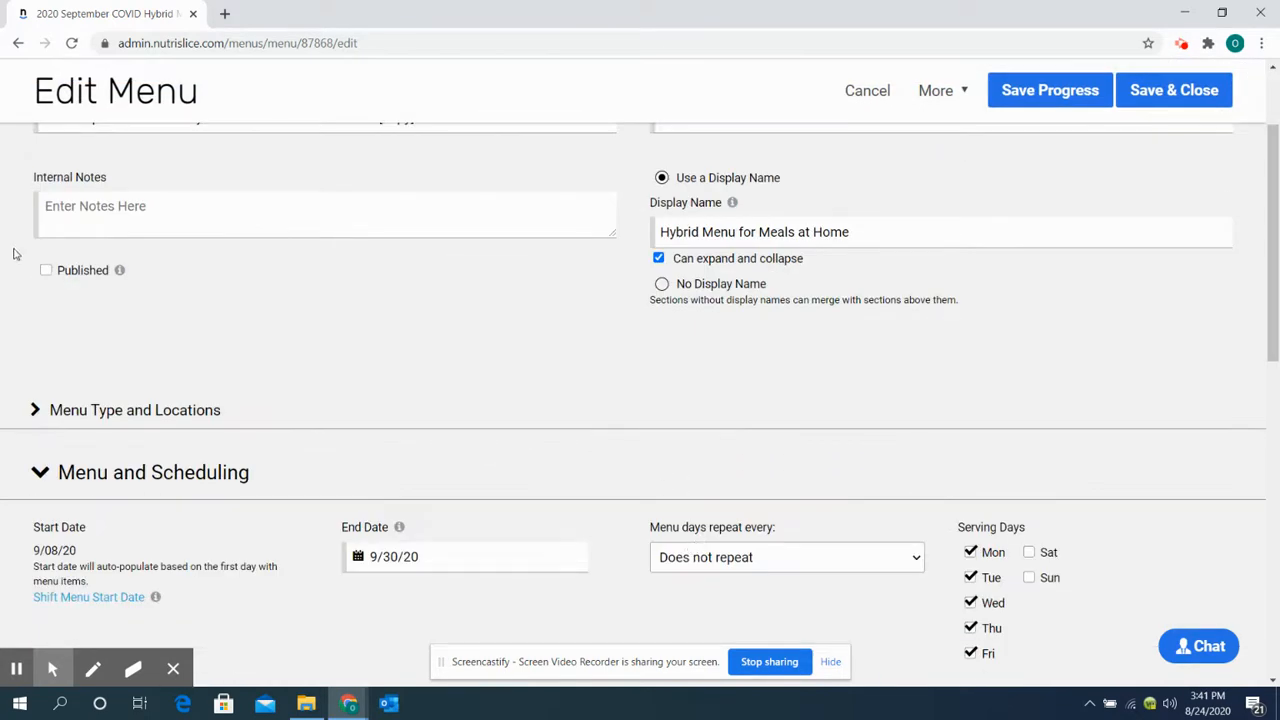
pyautogui.click(70, 272)
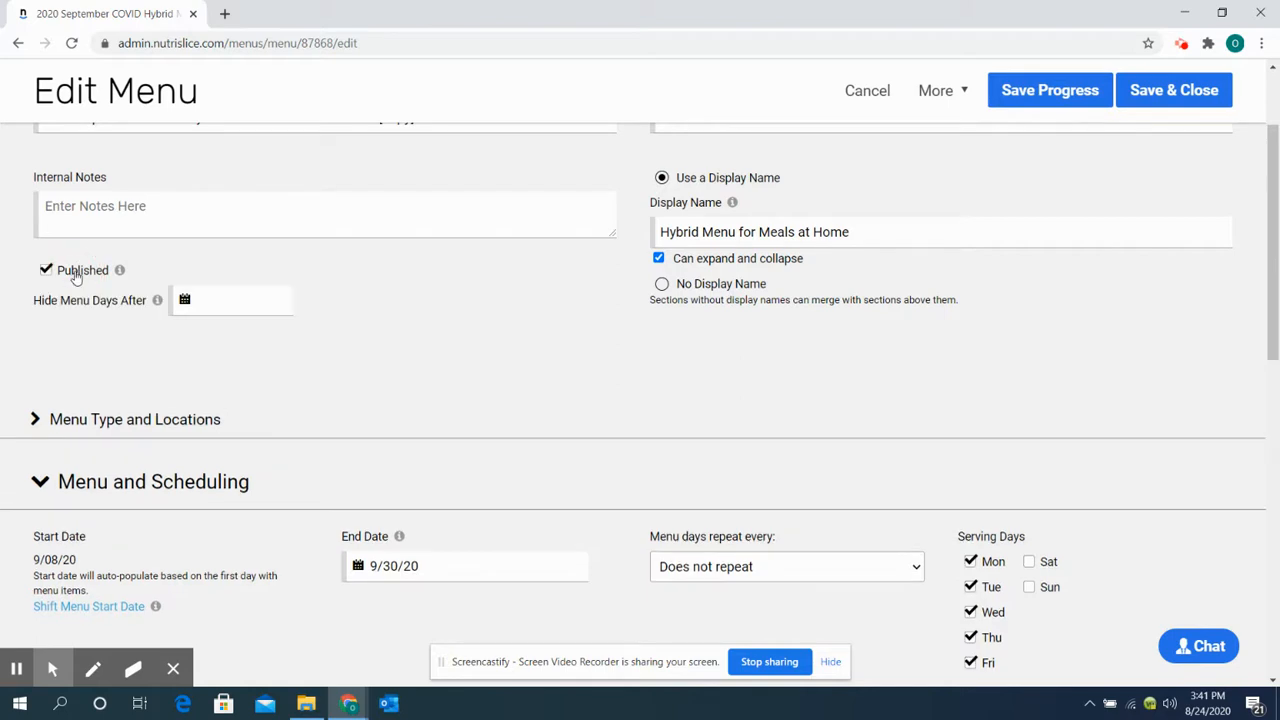
# - Assign the Hybrid Menu for Meals at Home to the COVID Meals menu type and all locations
pyautogui.scroll(-2, 69, 271)
pyautogui.click(106, 177)
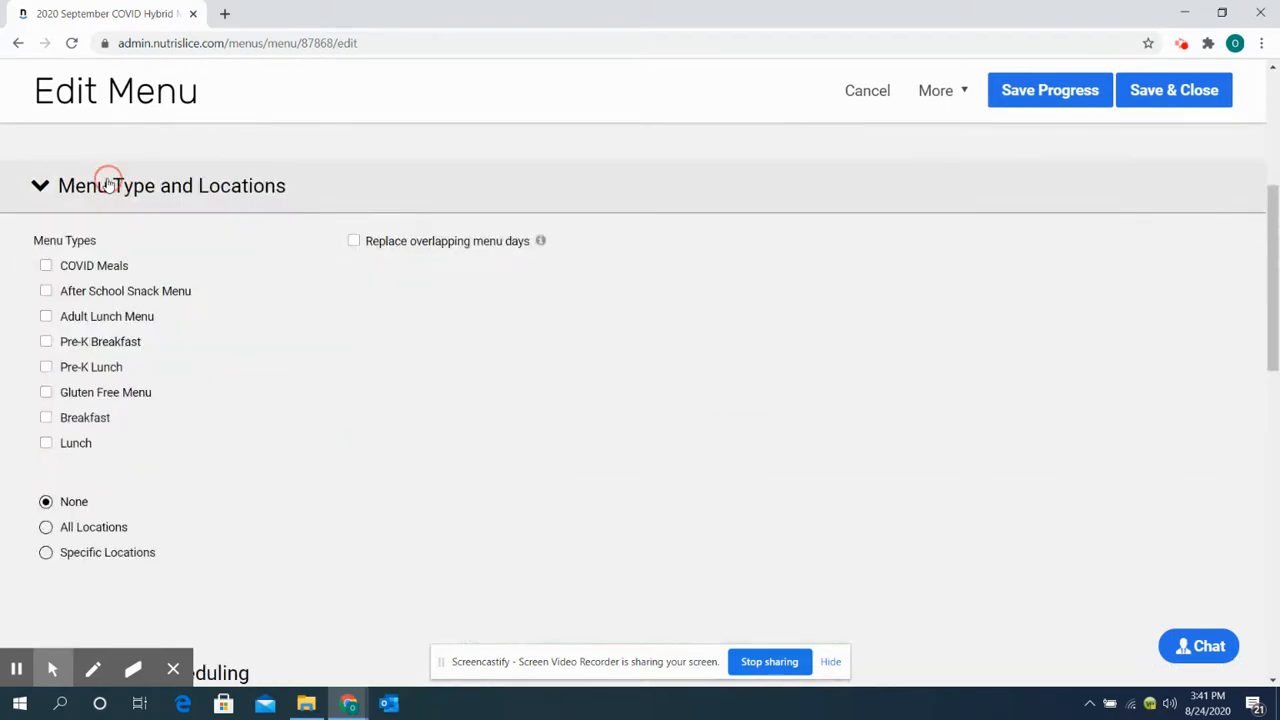
pyautogui.click(45, 265)
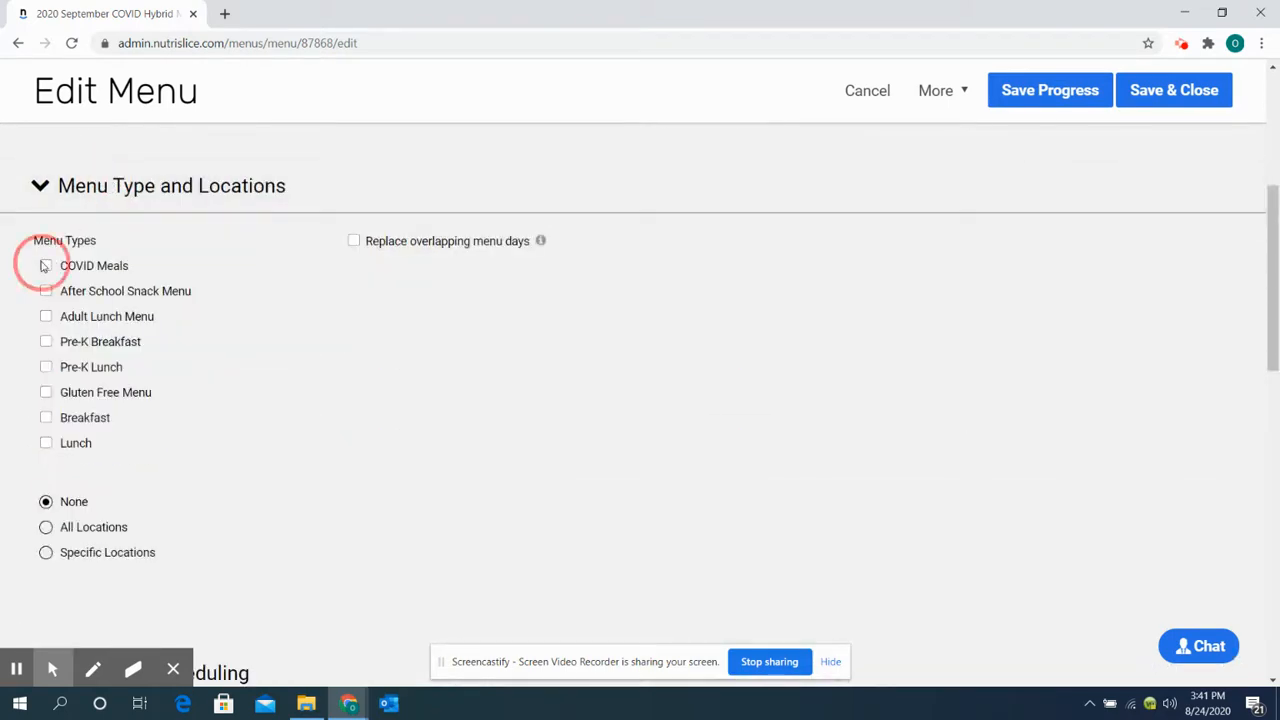
pyautogui.click(50, 530)
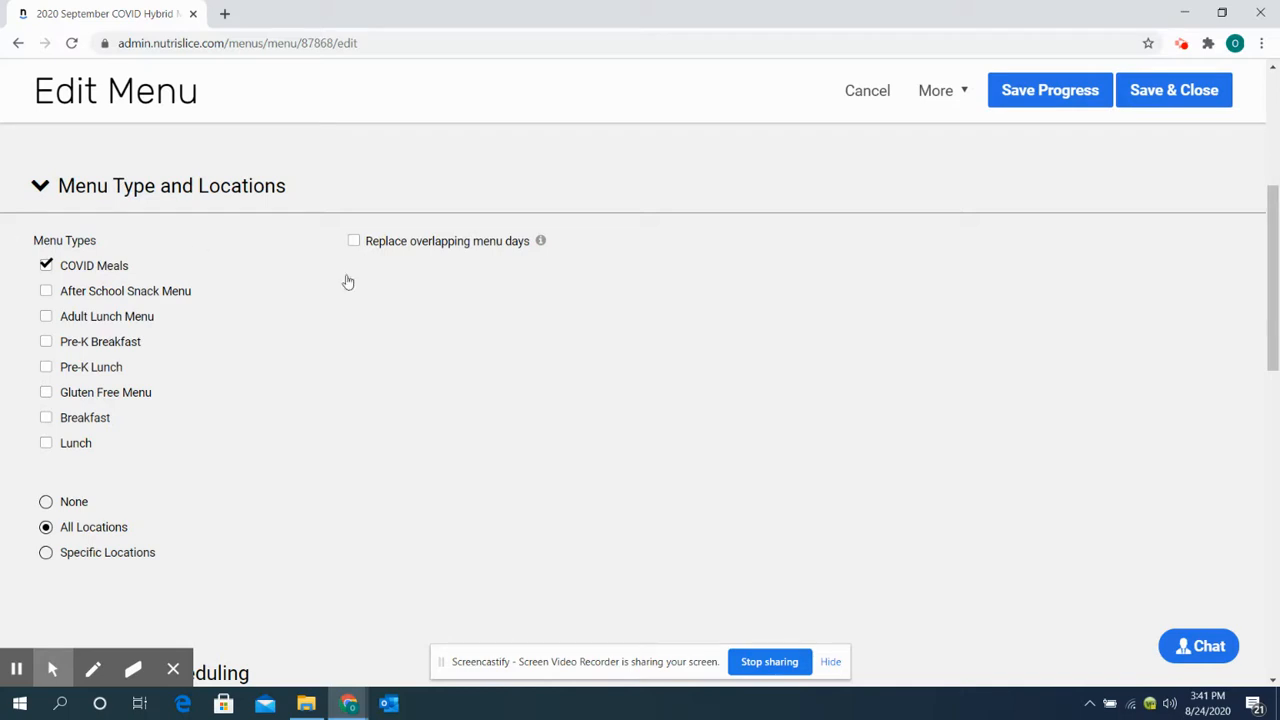
# - Review the Hybrid menu's name, scheduling settings and daily items for the weeks of September 7 and September 14
pyautogui.scroll(-3, 509, 384)
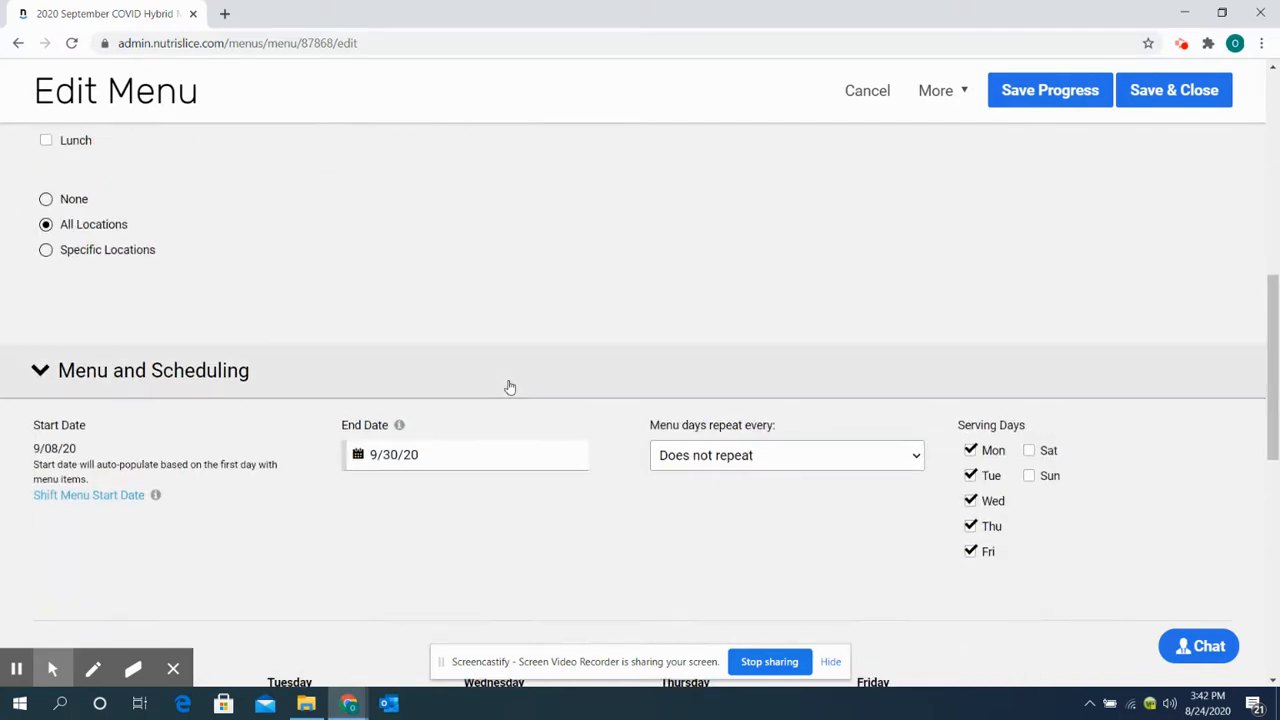
pyautogui.scroll(-4, 509, 386)
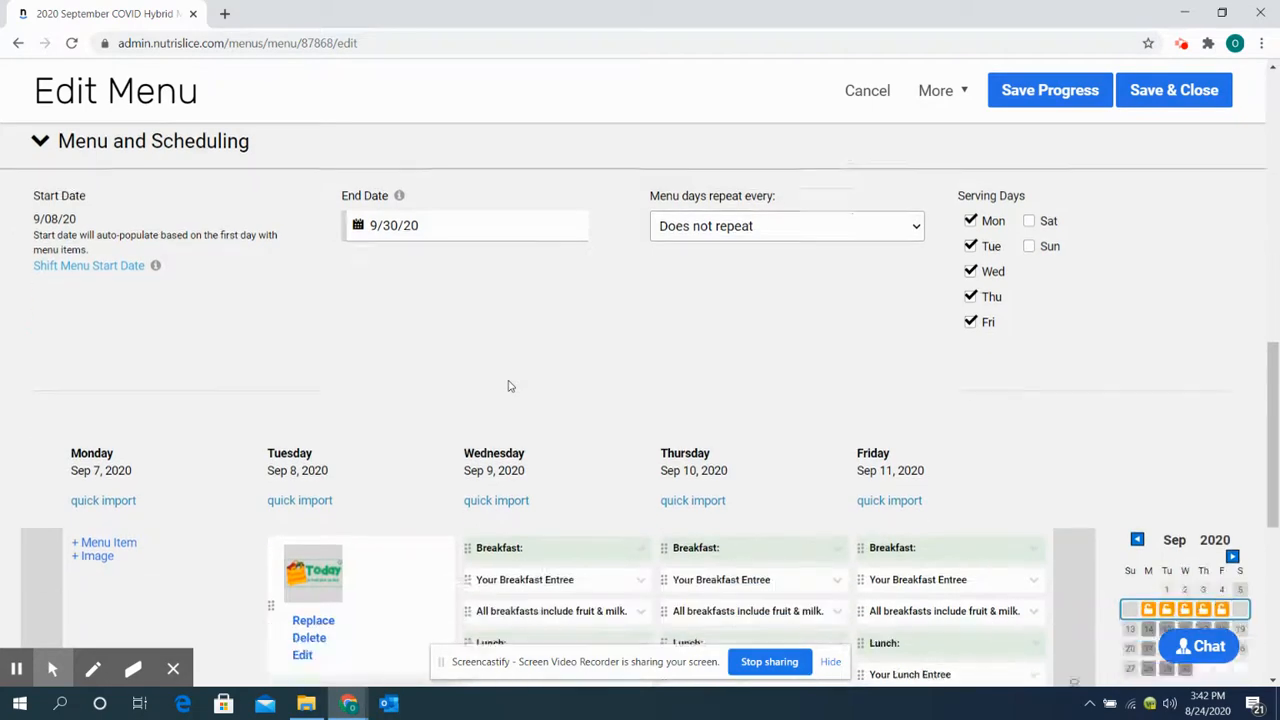
pyautogui.scroll(3, 509, 386)
pyautogui.scroll(-1, 509, 386)
pyautogui.scroll(-2, 509, 386)
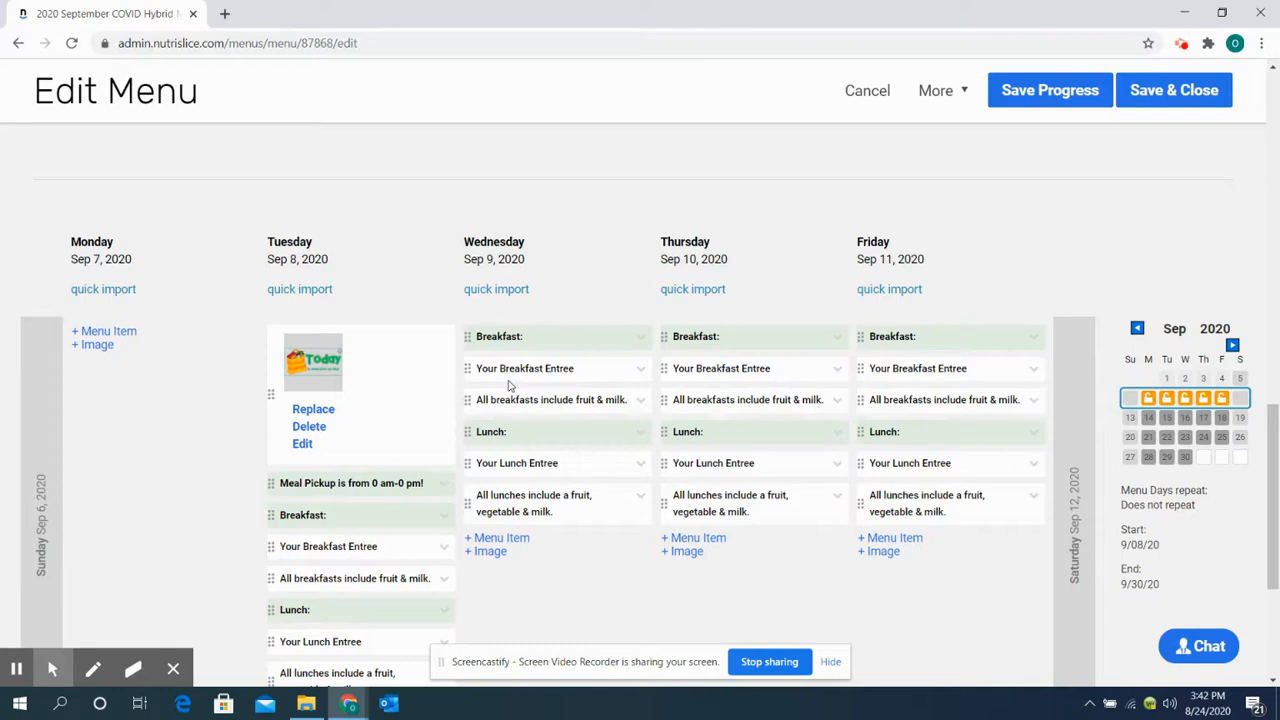
pyautogui.scroll(12, 509, 386)
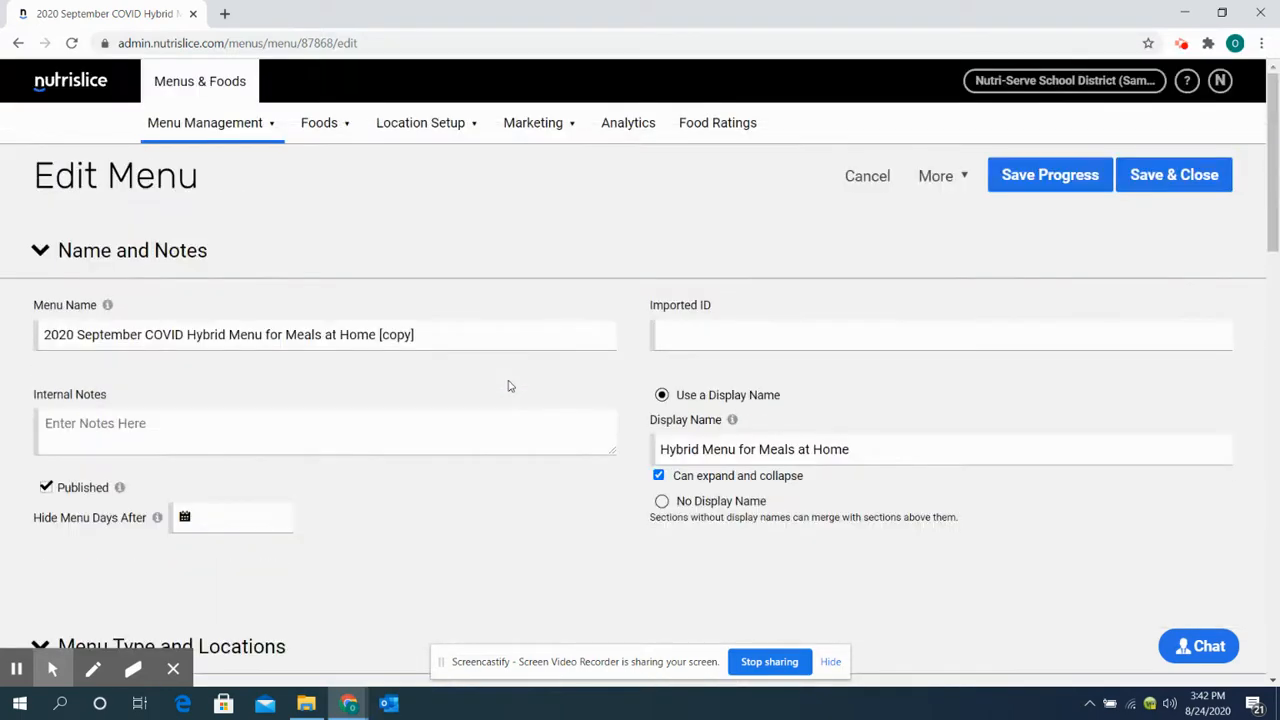
pyautogui.scroll(-9, 509, 386)
pyautogui.scroll(-4, 509, 386)
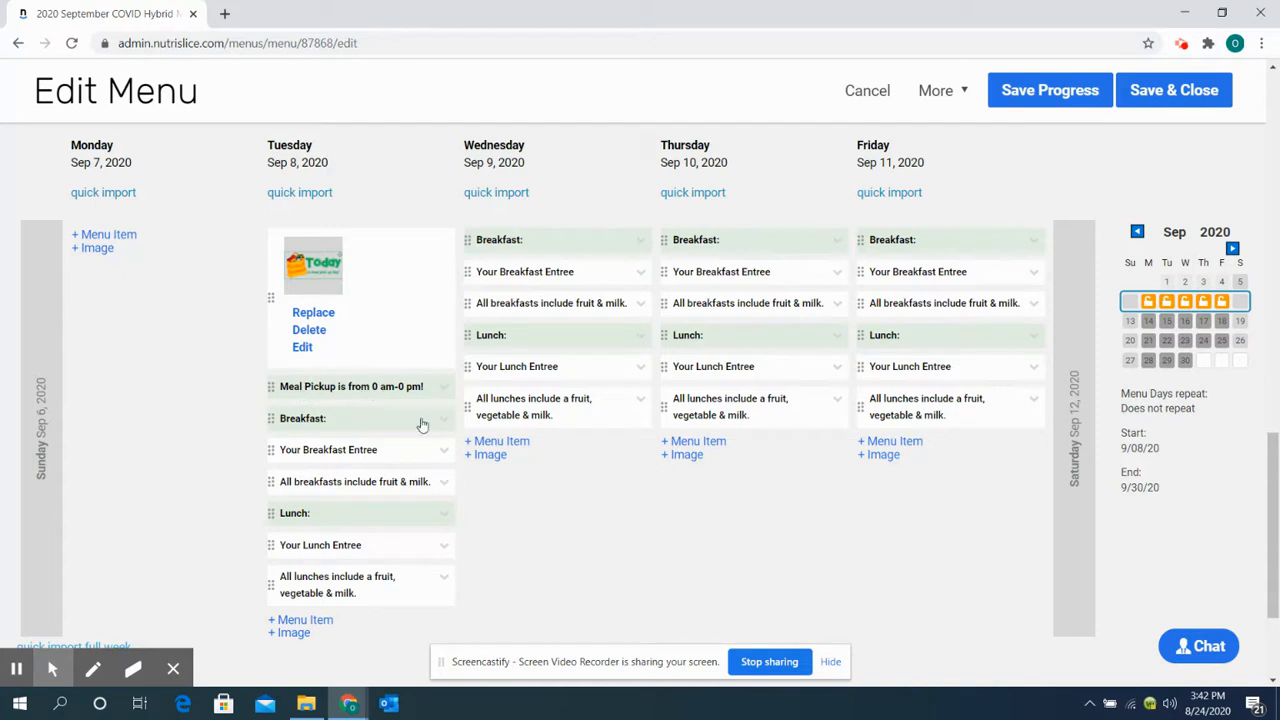
pyautogui.click(1197, 318)
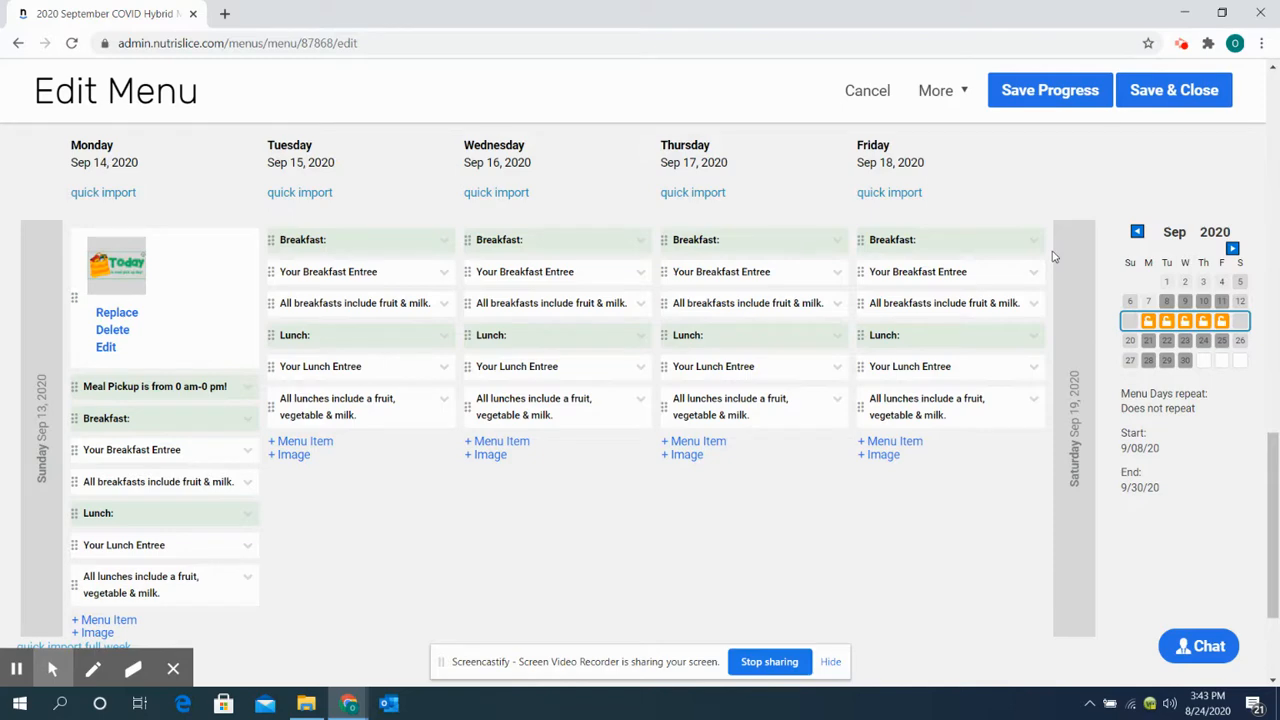
# - Check the Hybrid menu's settings once more, and save and close it
pyautogui.scroll(10, 1052, 257)
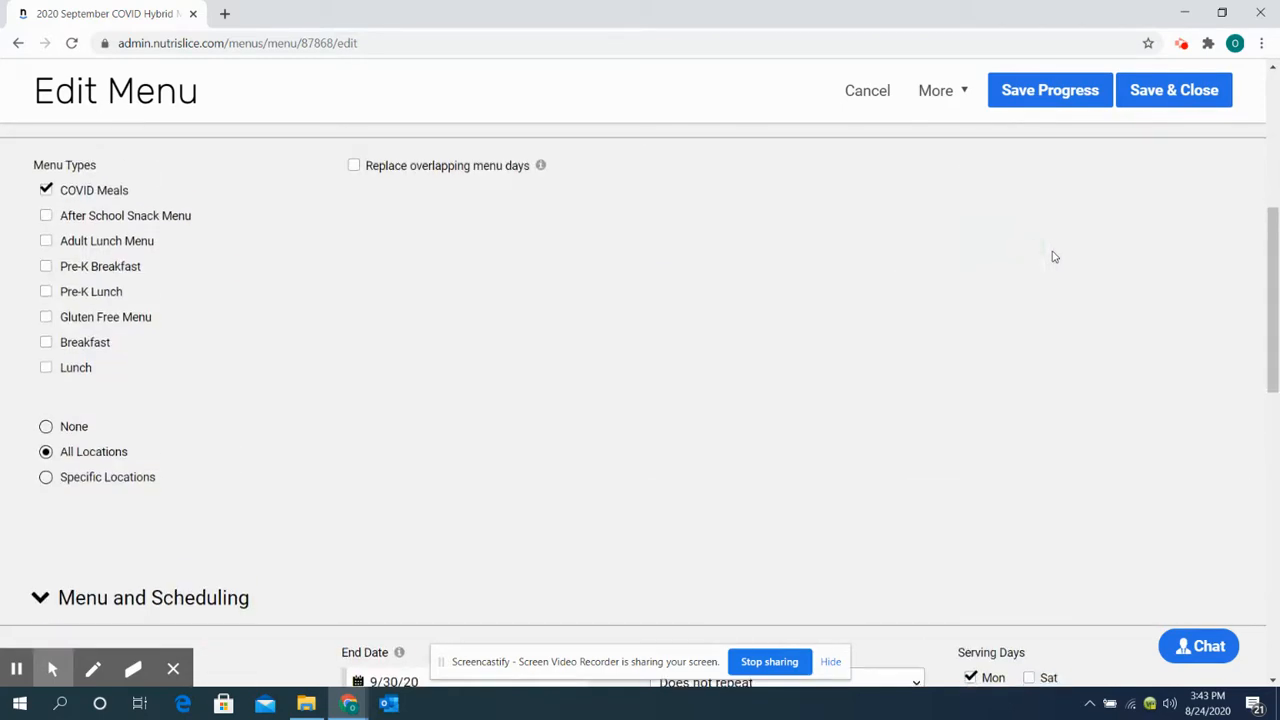
pyautogui.scroll(-4, 1052, 257)
pyautogui.scroll(-6, 1052, 257)
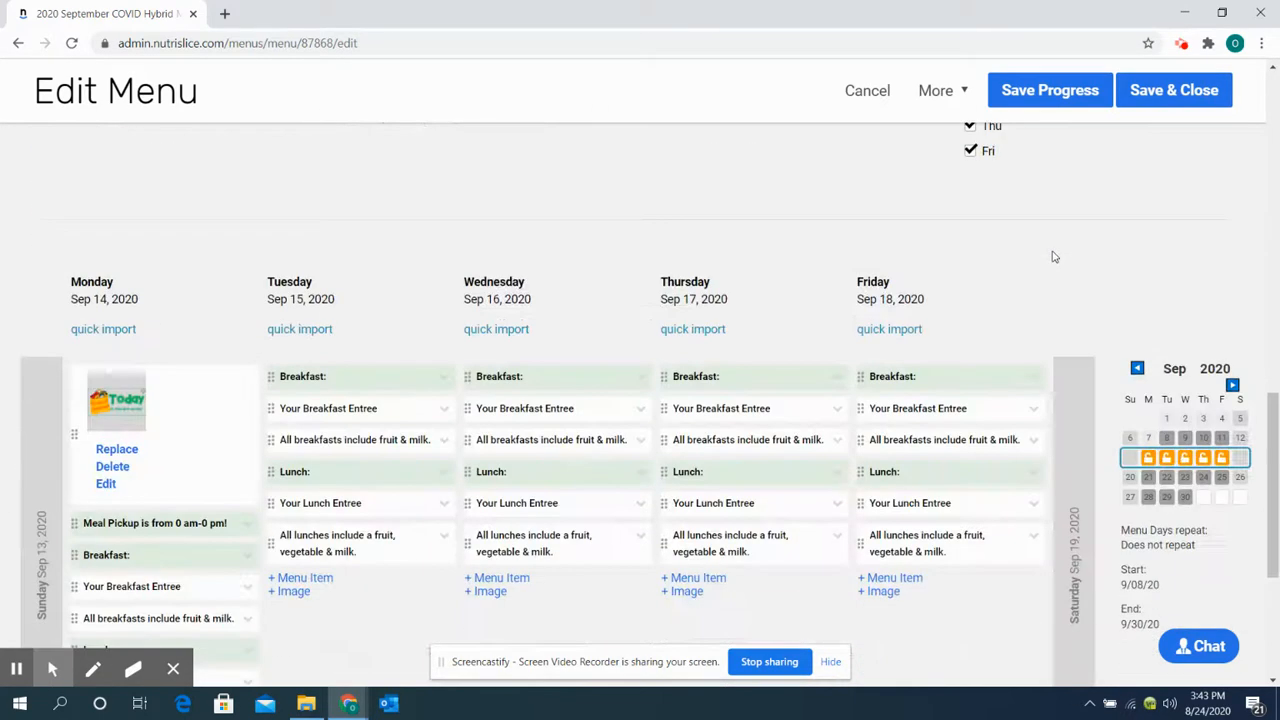
pyautogui.scroll(8, 1052, 257)
pyautogui.scroll(5, 1052, 257)
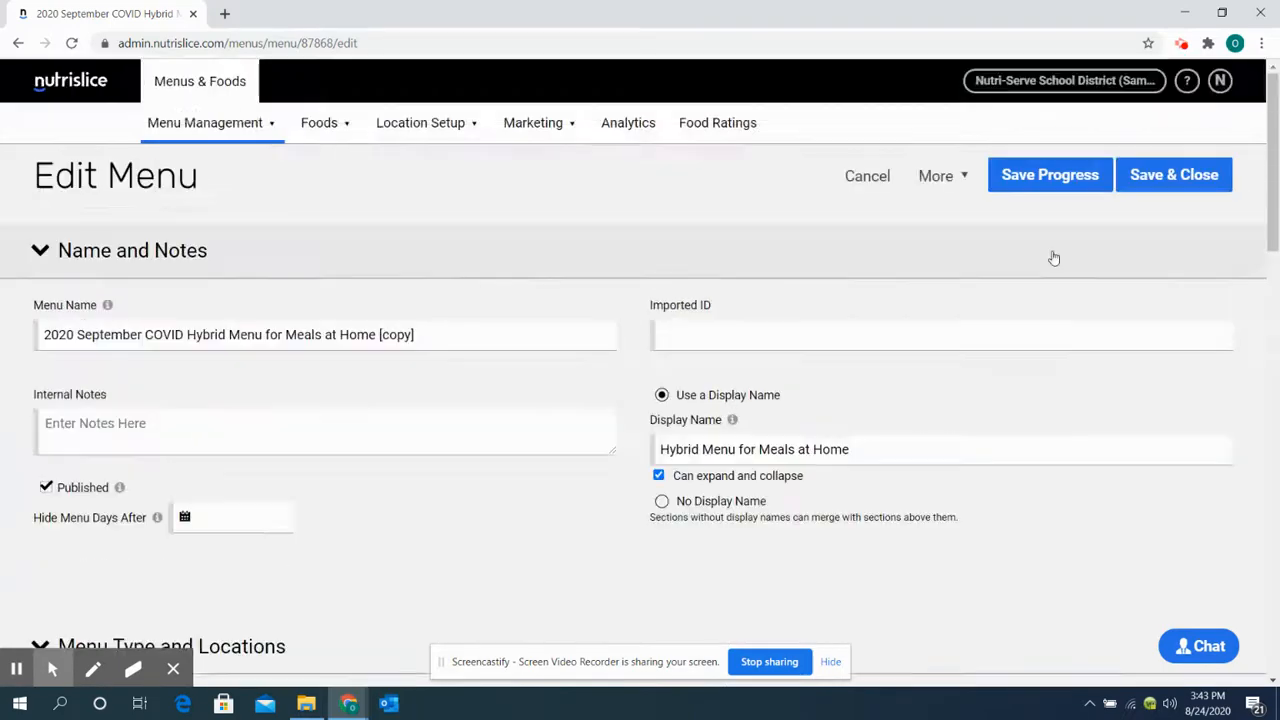
pyautogui.click(1228, 176)
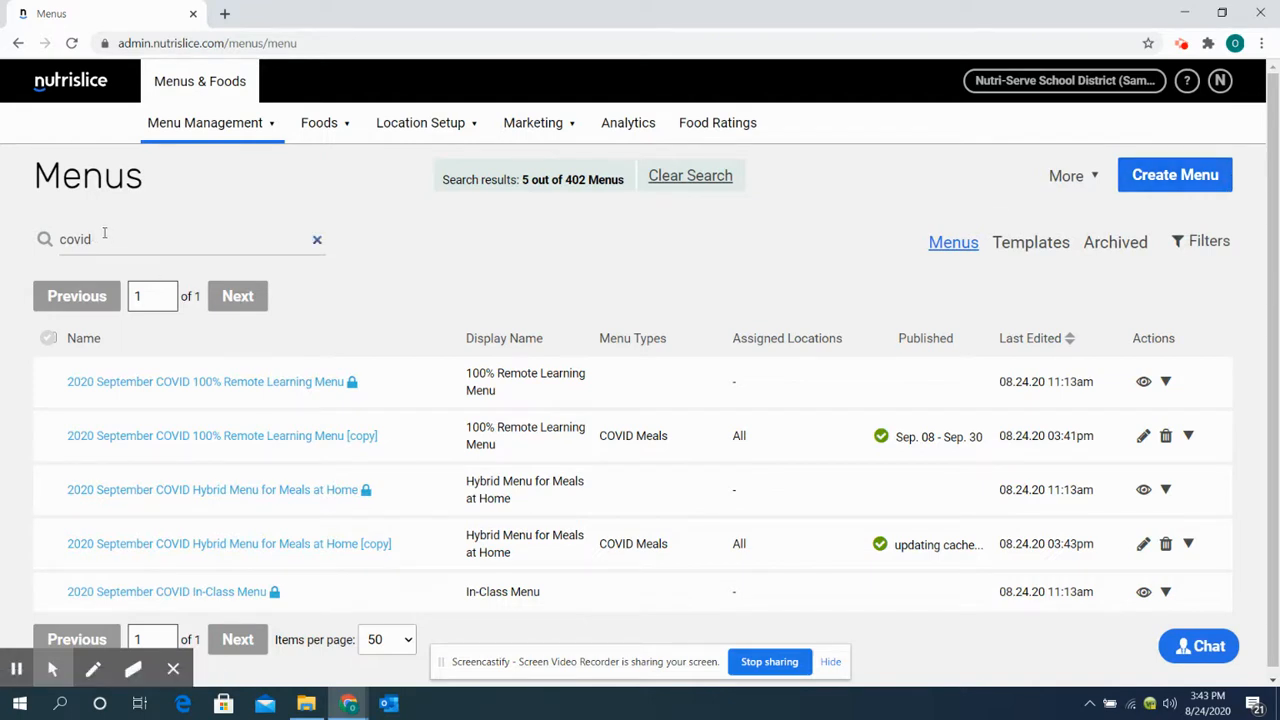
# - Create a new menu from the 2020 September COVID In-Class Menu template and mark it as published
pyautogui.scroll(-1, 199, 478)
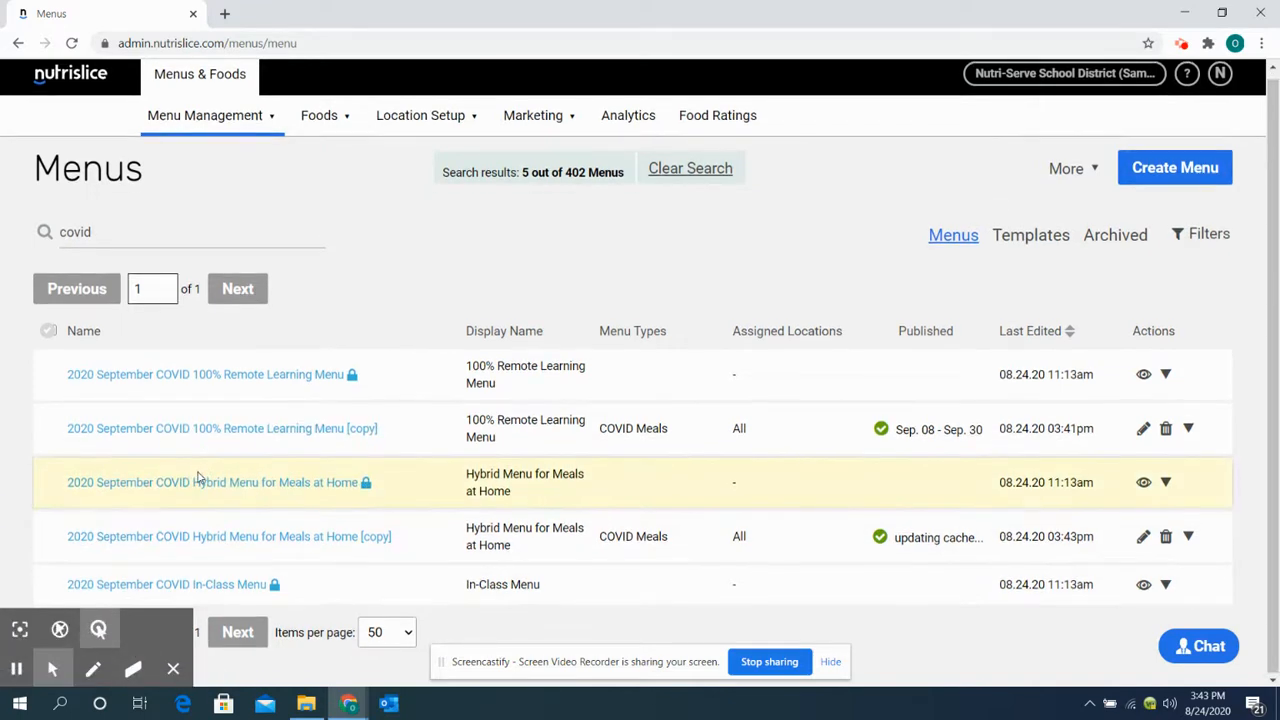
pyautogui.click(212, 586)
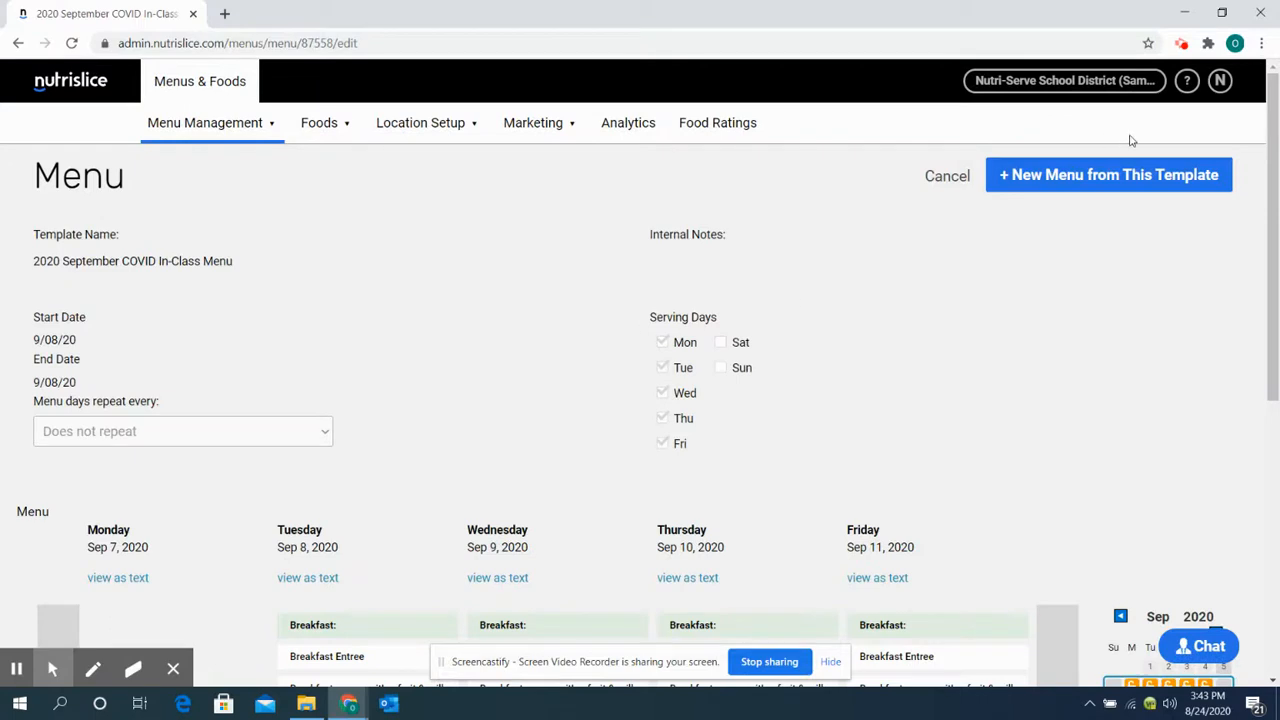
pyautogui.click(1104, 174)
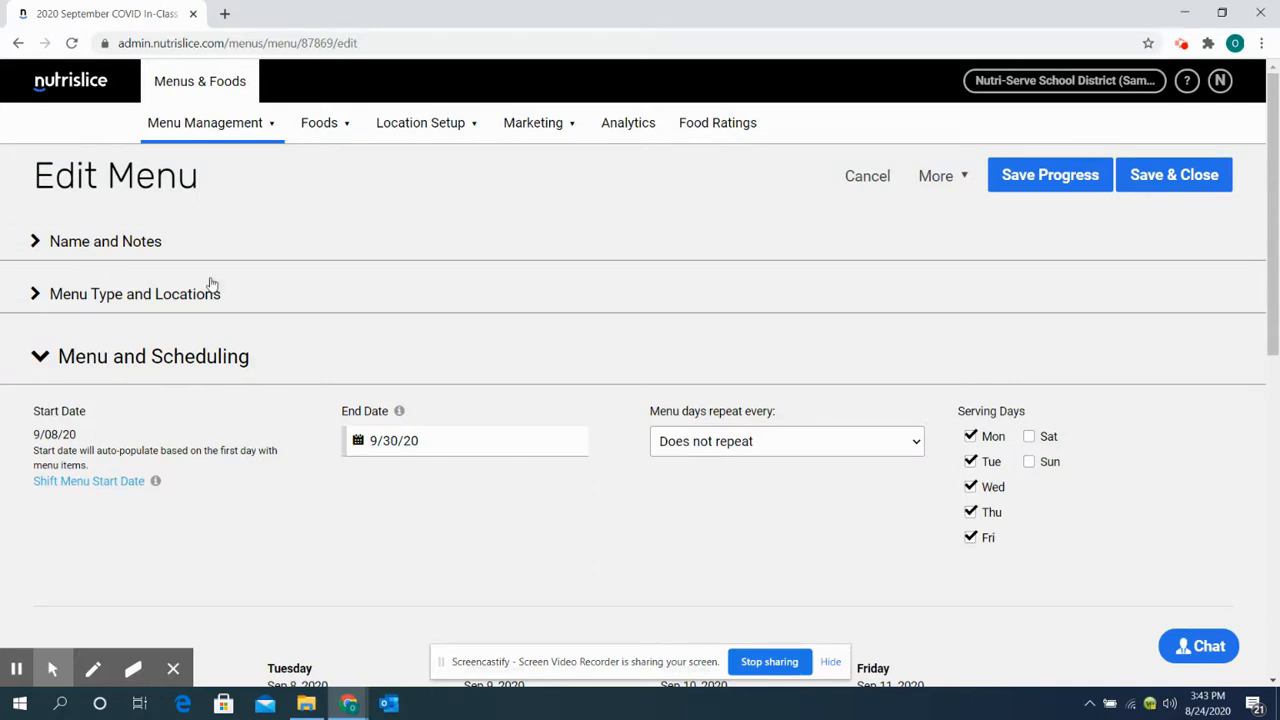
pyautogui.click(80, 248)
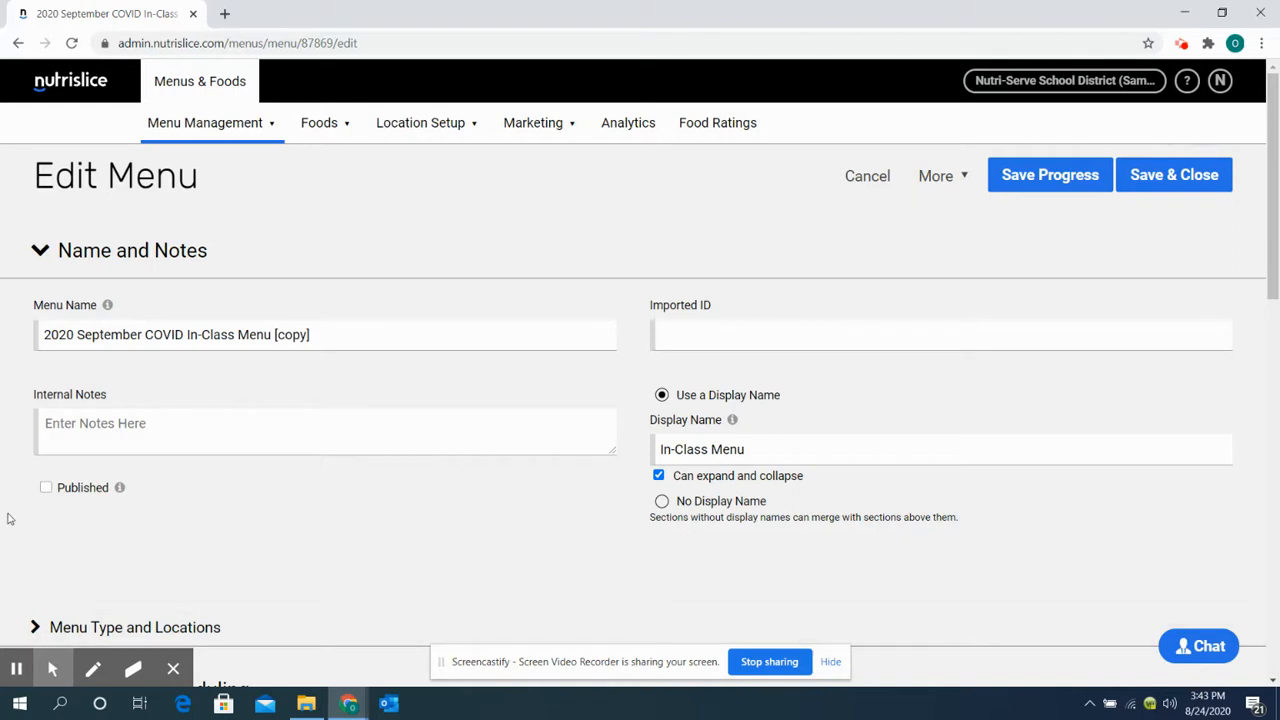
pyautogui.click(46, 488)
# - Assign the In-Class Menu to the COVID Meals menu type and all locations
pyautogui.scroll(-5, 500, 548)
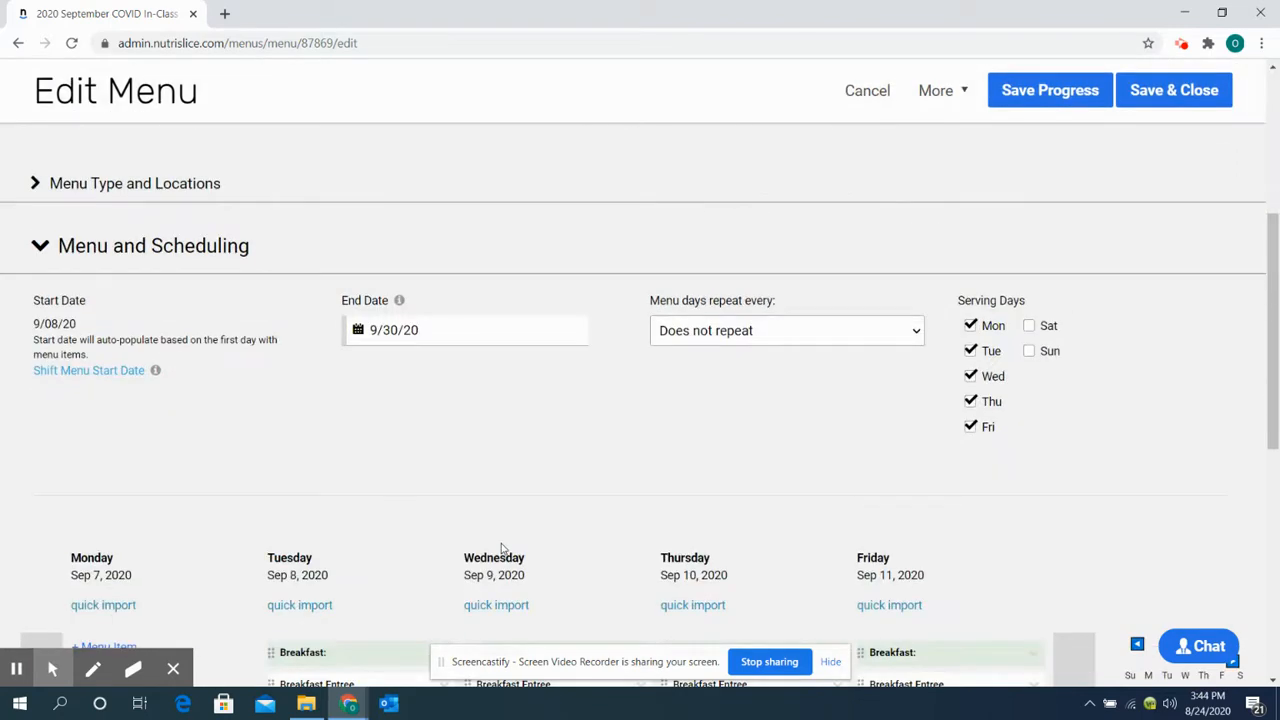
pyautogui.click(128, 180)
pyautogui.click(68, 285)
pyautogui.click(80, 539)
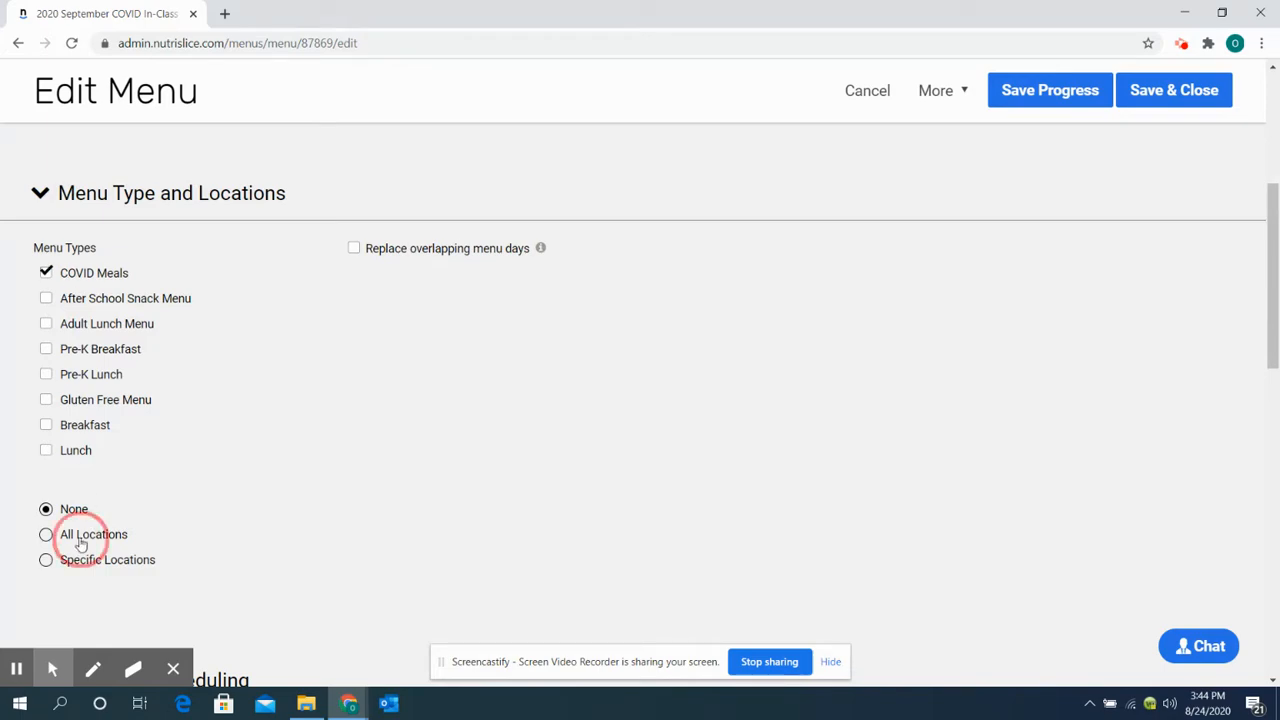
# - Replace the Featured/Hot Entree placeholder under Lunch on Tuesday September 8 with the K-12 Grilled Cheese Sandwich
pyautogui.scroll(-6, 492, 416)
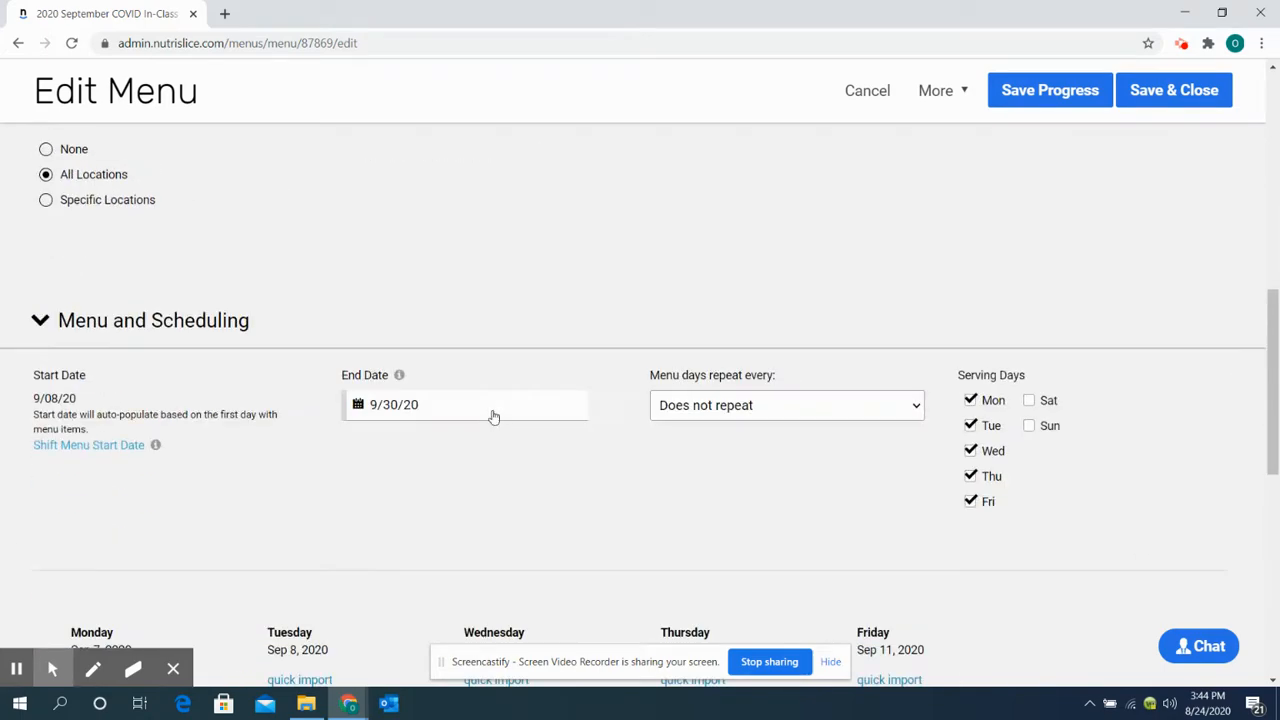
pyautogui.scroll(-3, 492, 416)
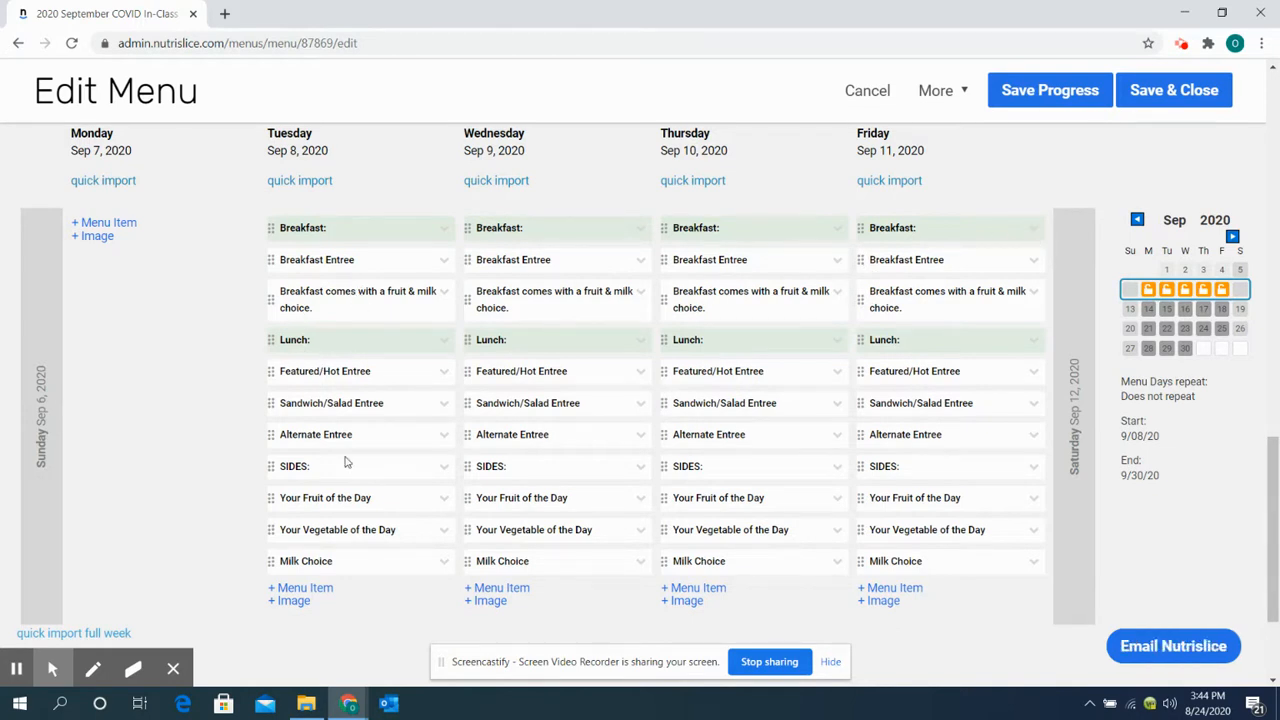
pyautogui.scroll(-3, 346, 463)
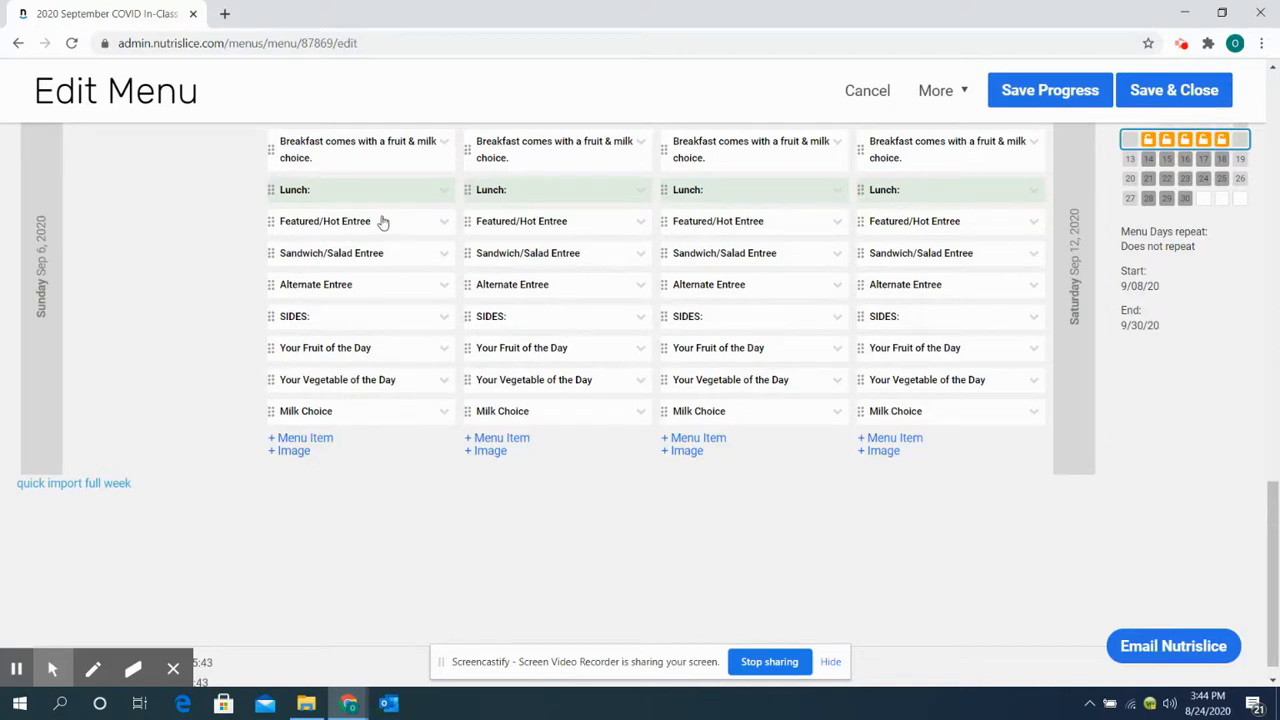
pyautogui.click(435, 229)
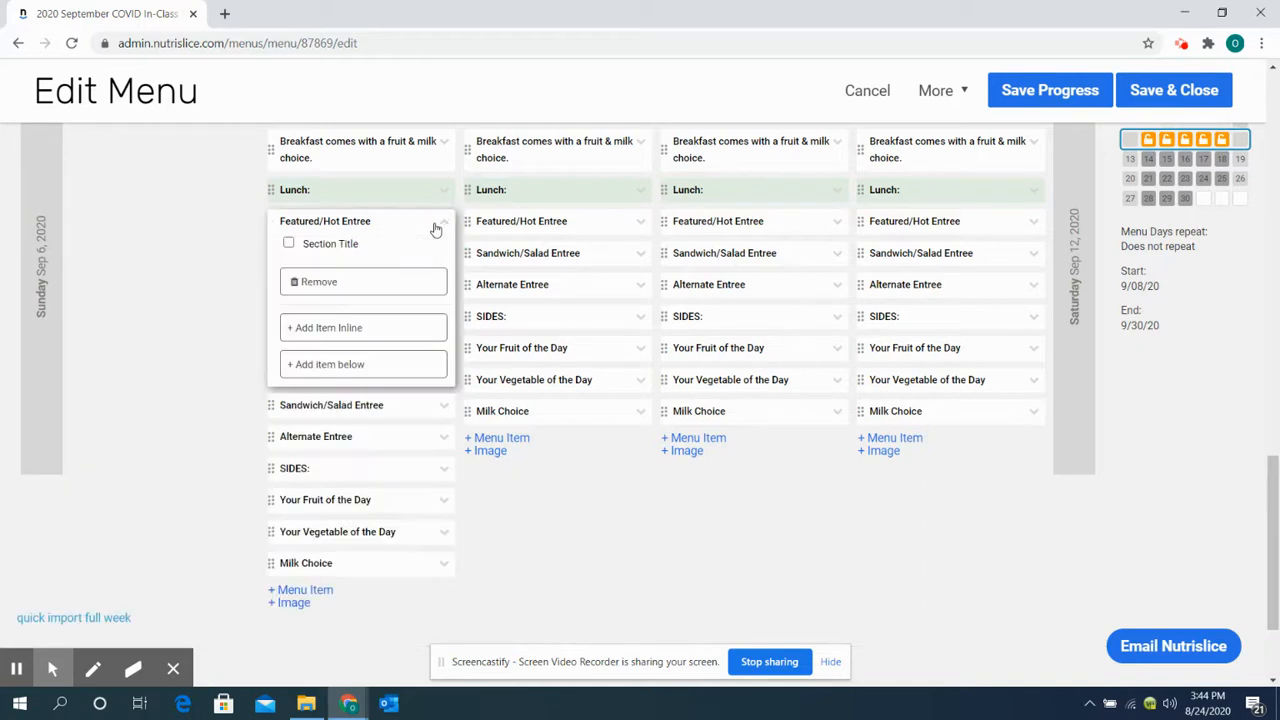
pyautogui.click(397, 366)
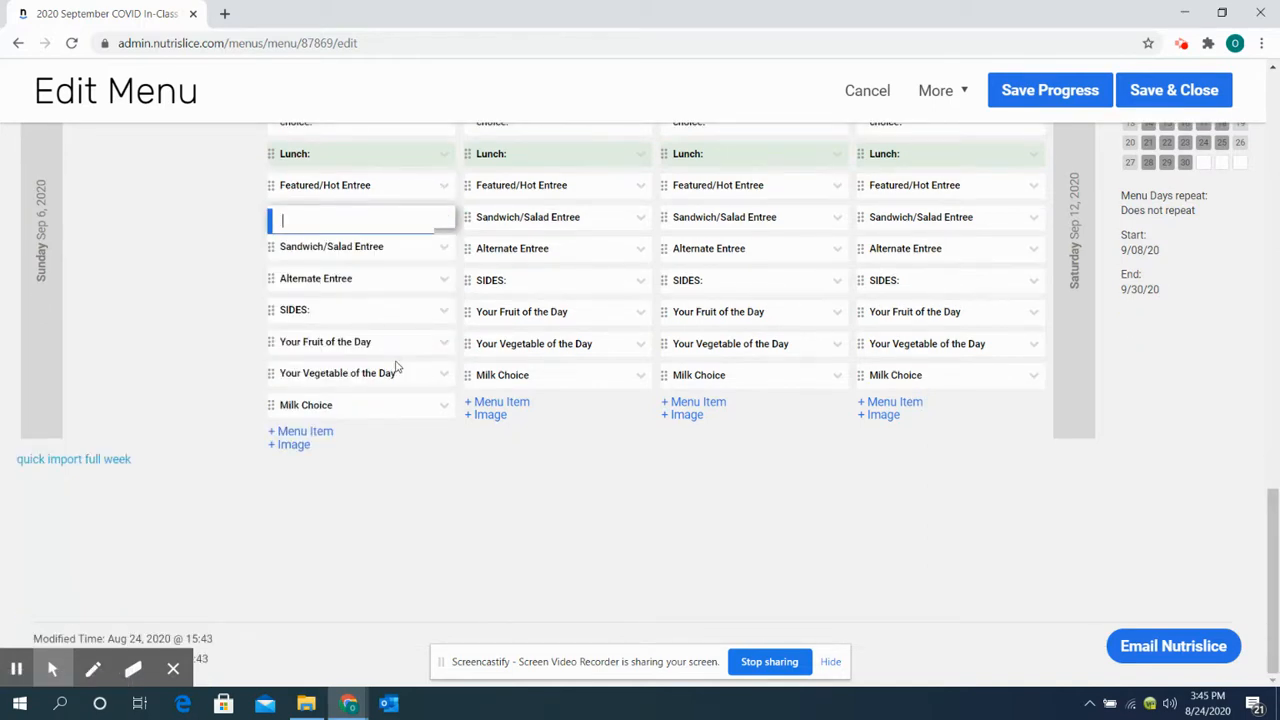
pyautogui.write('grilled cheese')
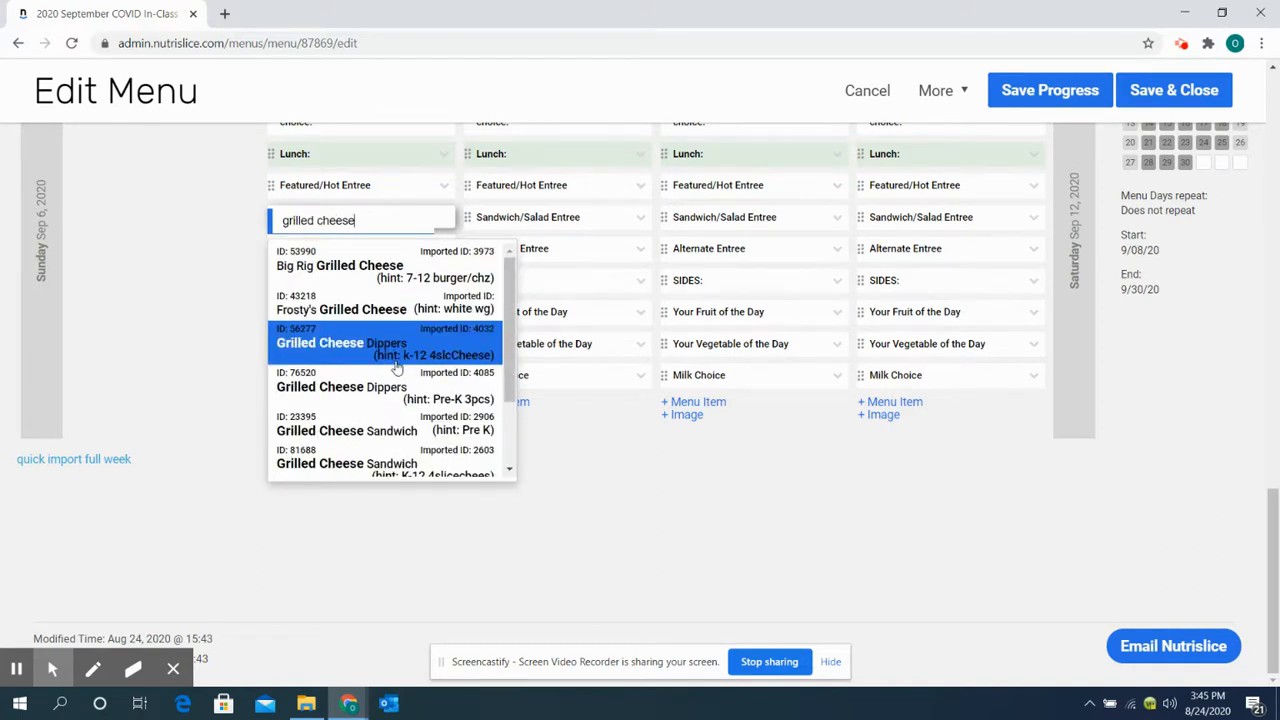
pyautogui.click(329, 463)
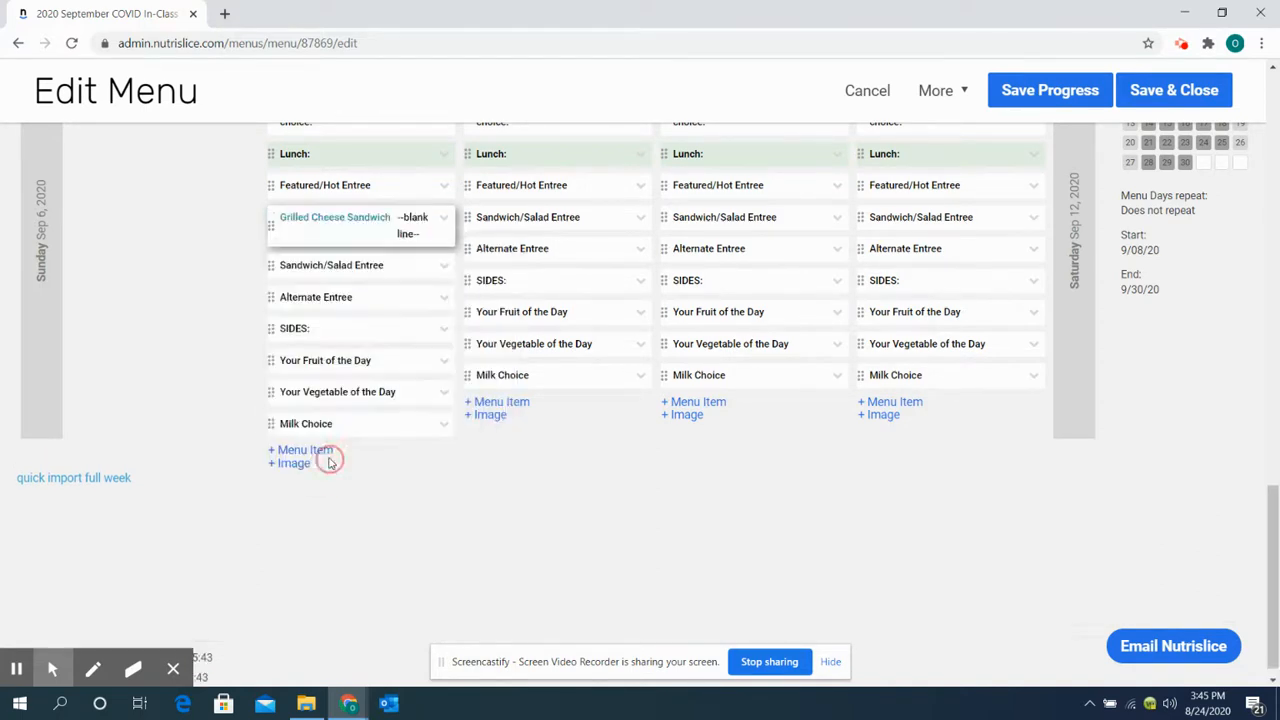
pyautogui.click(443, 185)
pyautogui.click(293, 250)
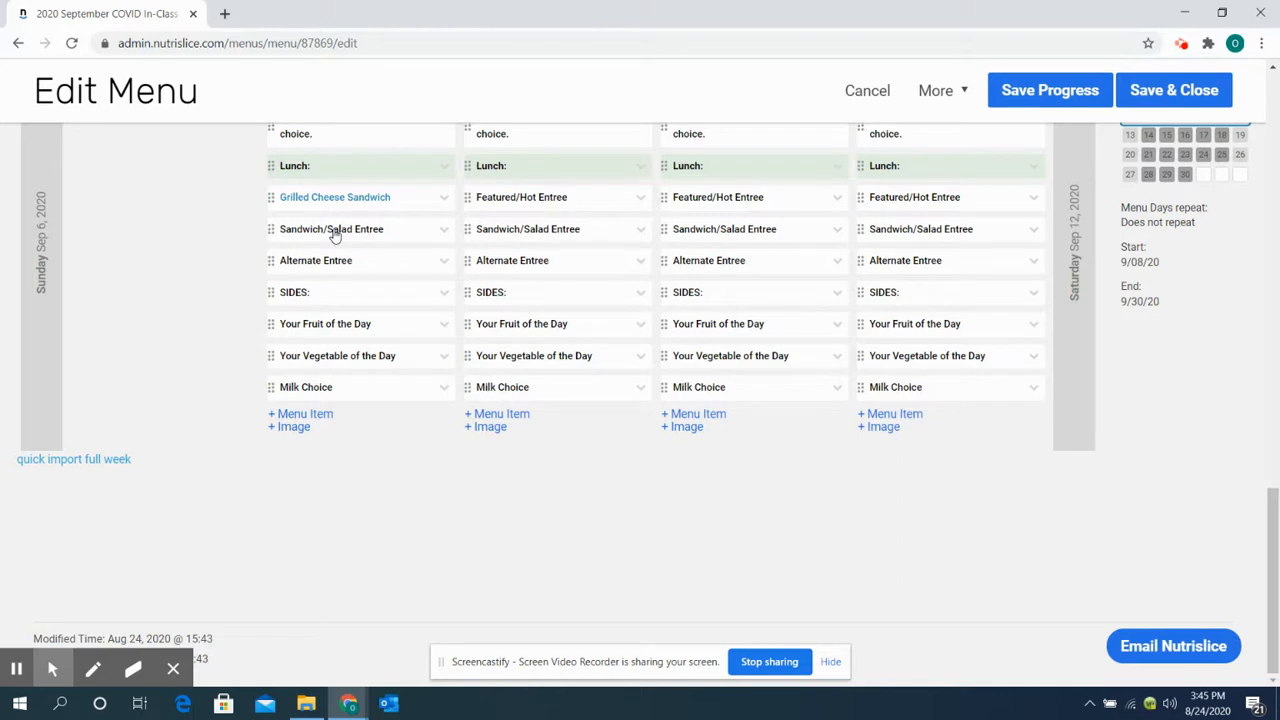
# - Add Popcorn Chicken Caesar Salad w/ Goldfish Crackers below the Sandwich/Salad Entree item on Tuesday September 8
pyautogui.click(335, 232)
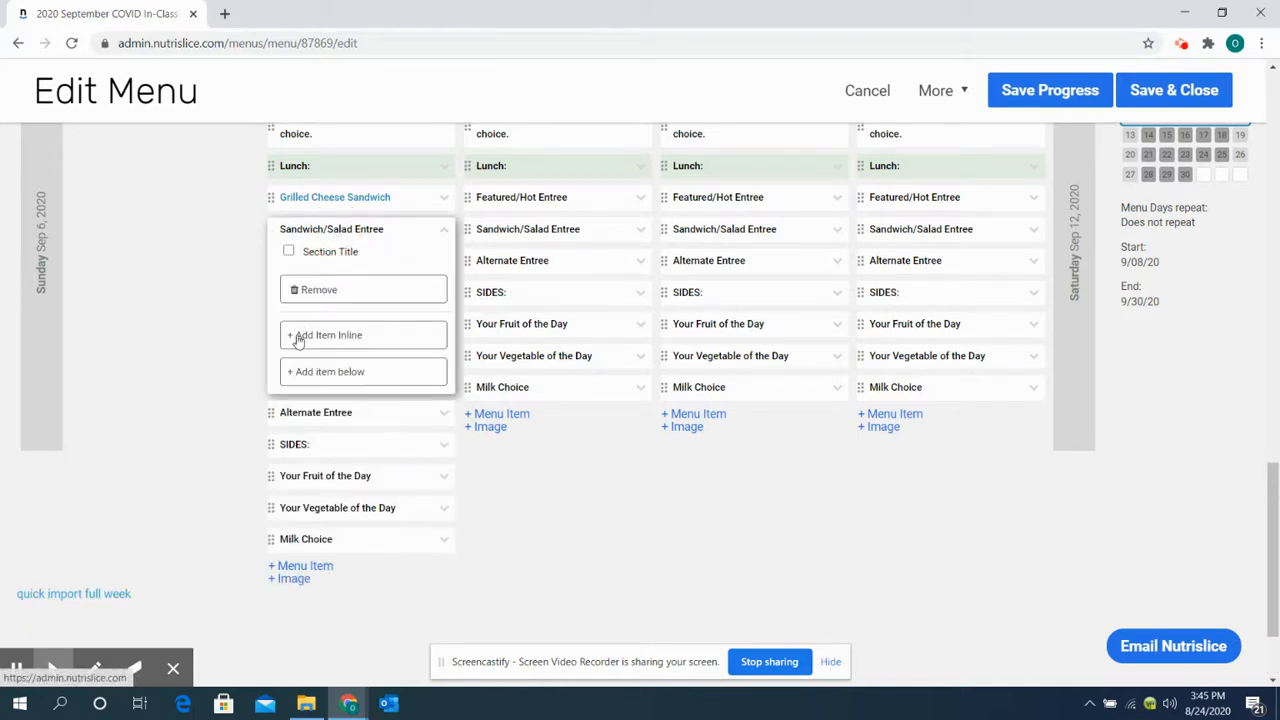
pyautogui.click(316, 372)
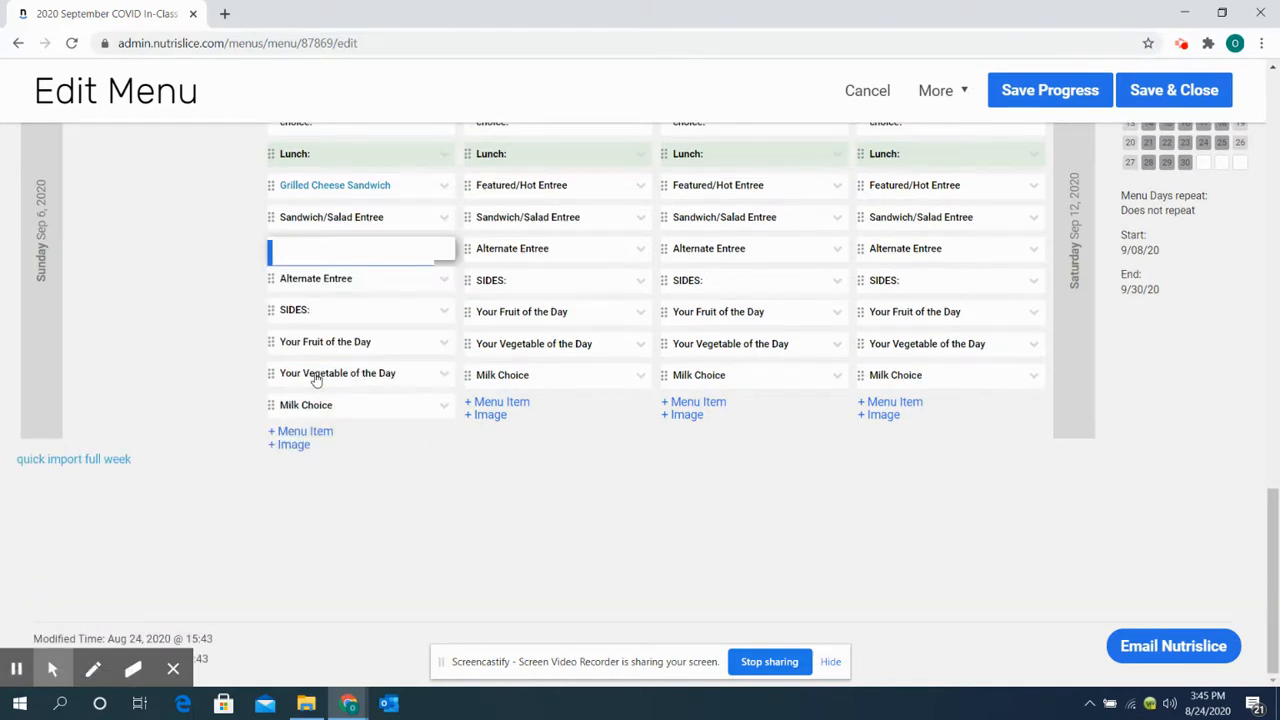
pyautogui.write('chicken caesar')
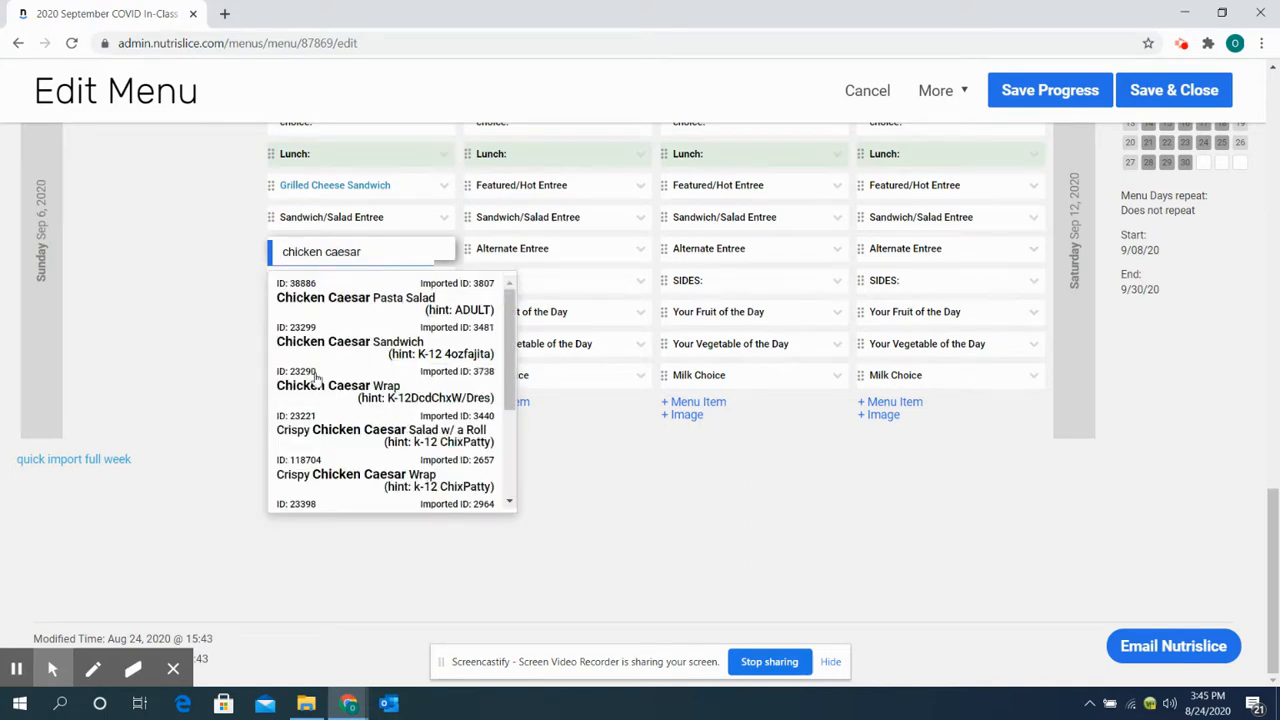
pyautogui.scroll(-3, 372, 470)
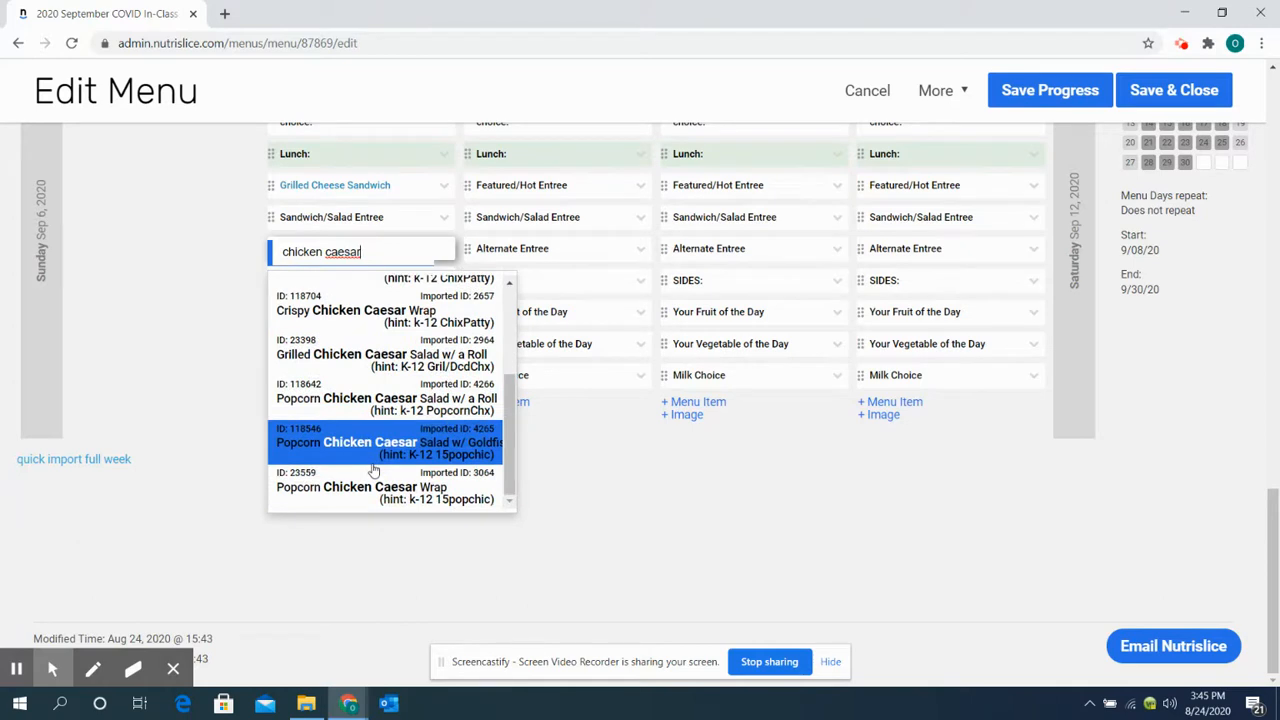
pyautogui.click(392, 452)
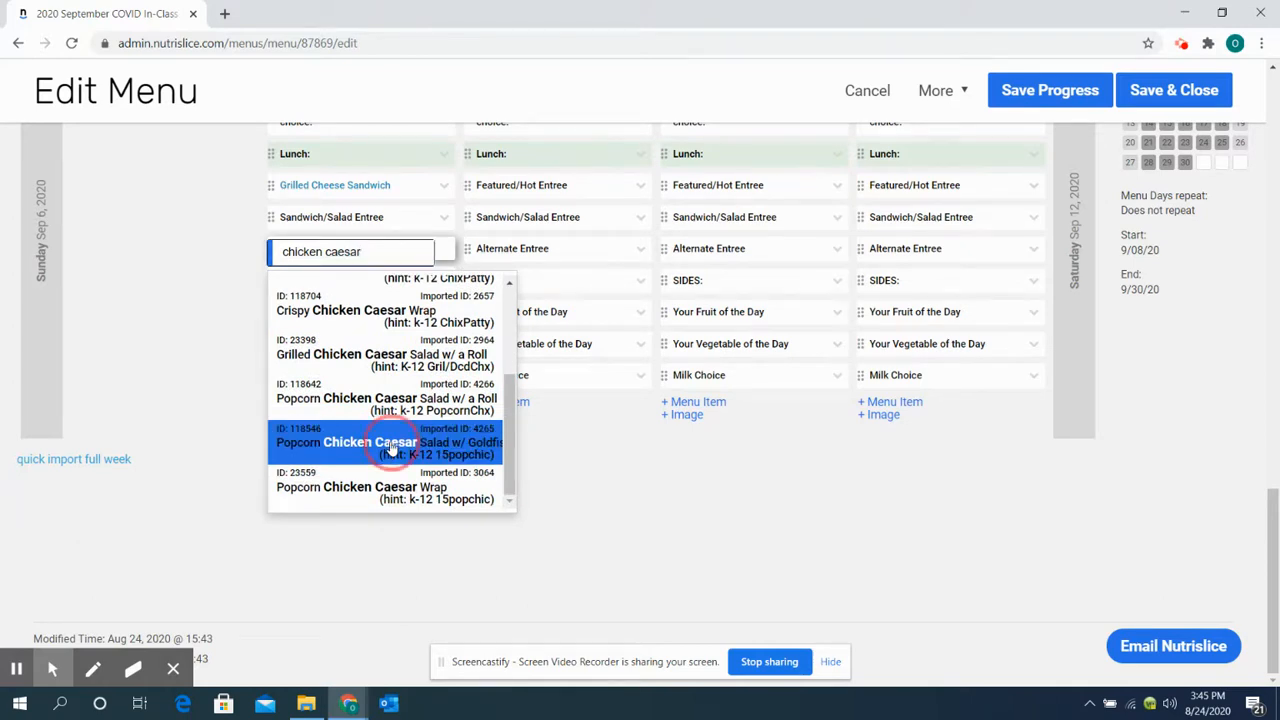
# - Add the Peanut Butter & Jelly Sandwich below the Alternate Entree item on Tuesday September 8
pyautogui.click(325, 298)
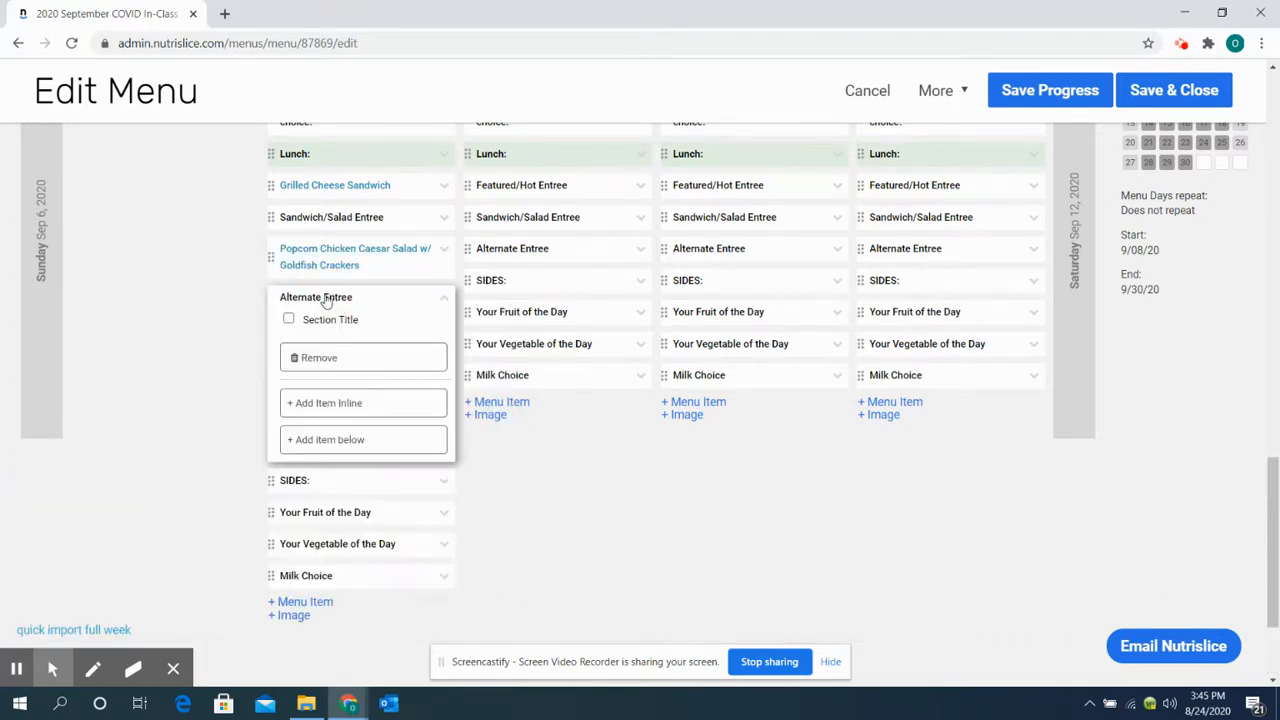
pyautogui.click(324, 439)
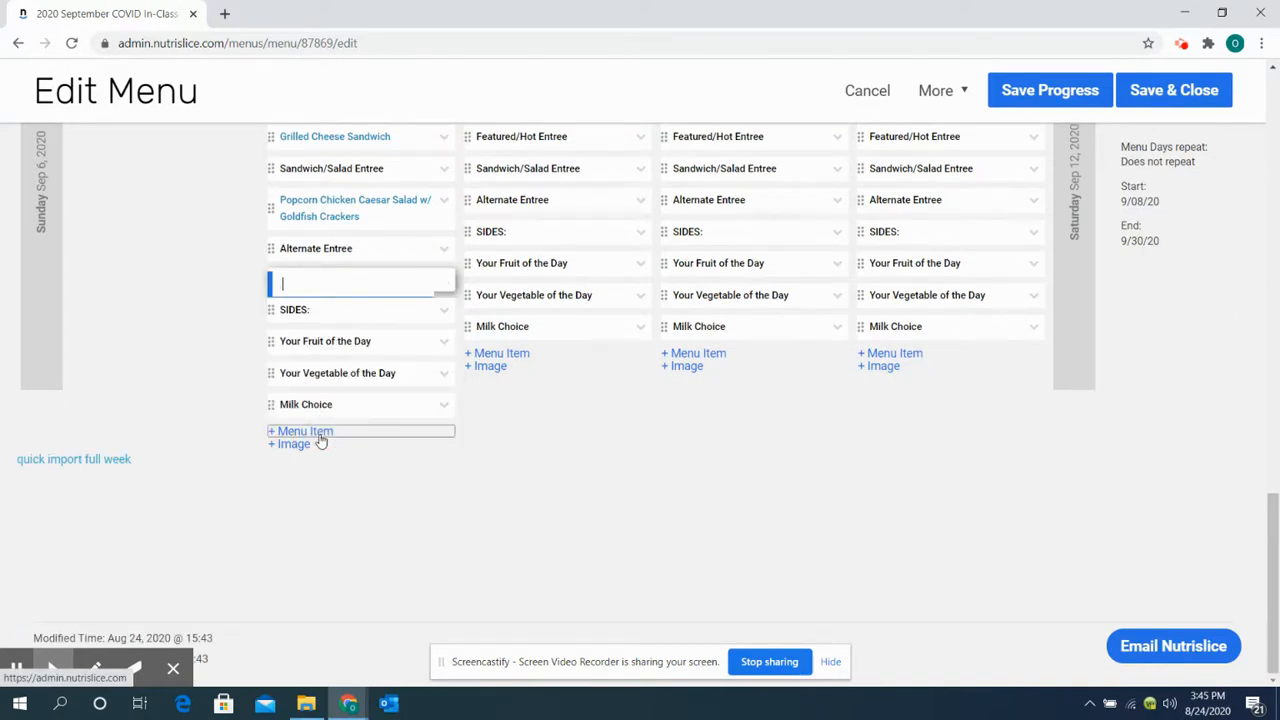
pyautogui.write('peanut butter')
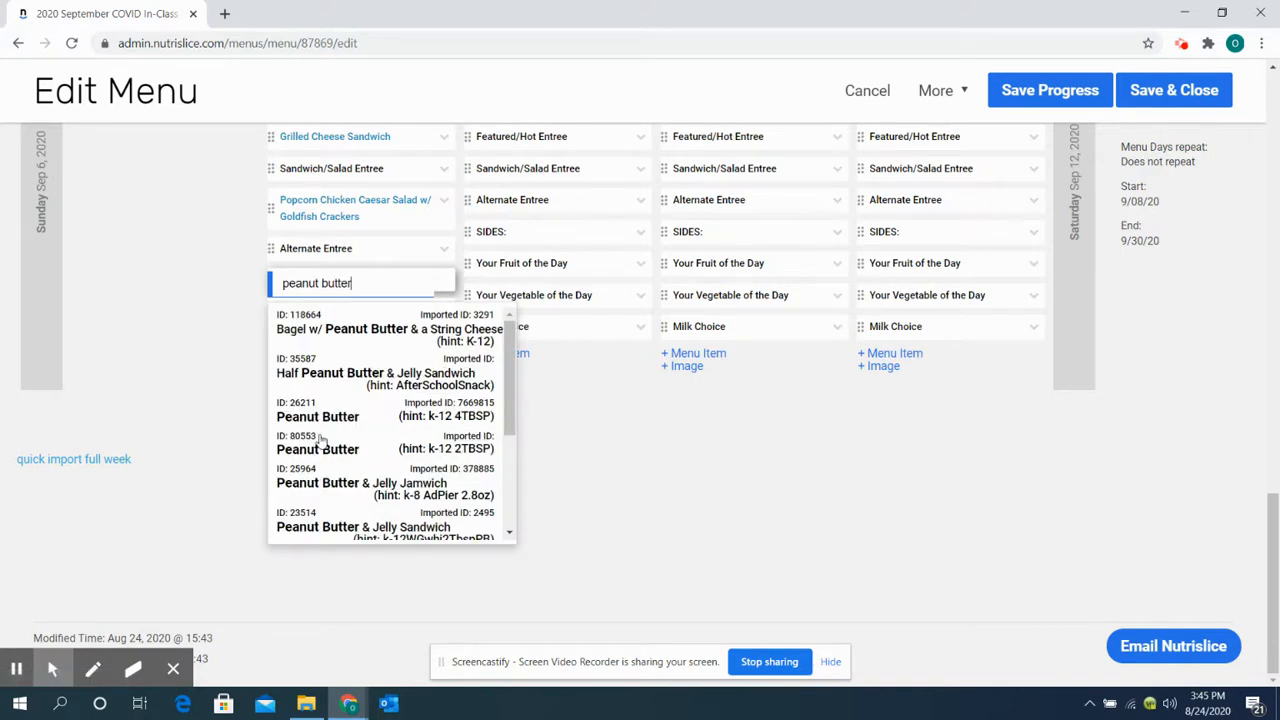
pyautogui.click(336, 514)
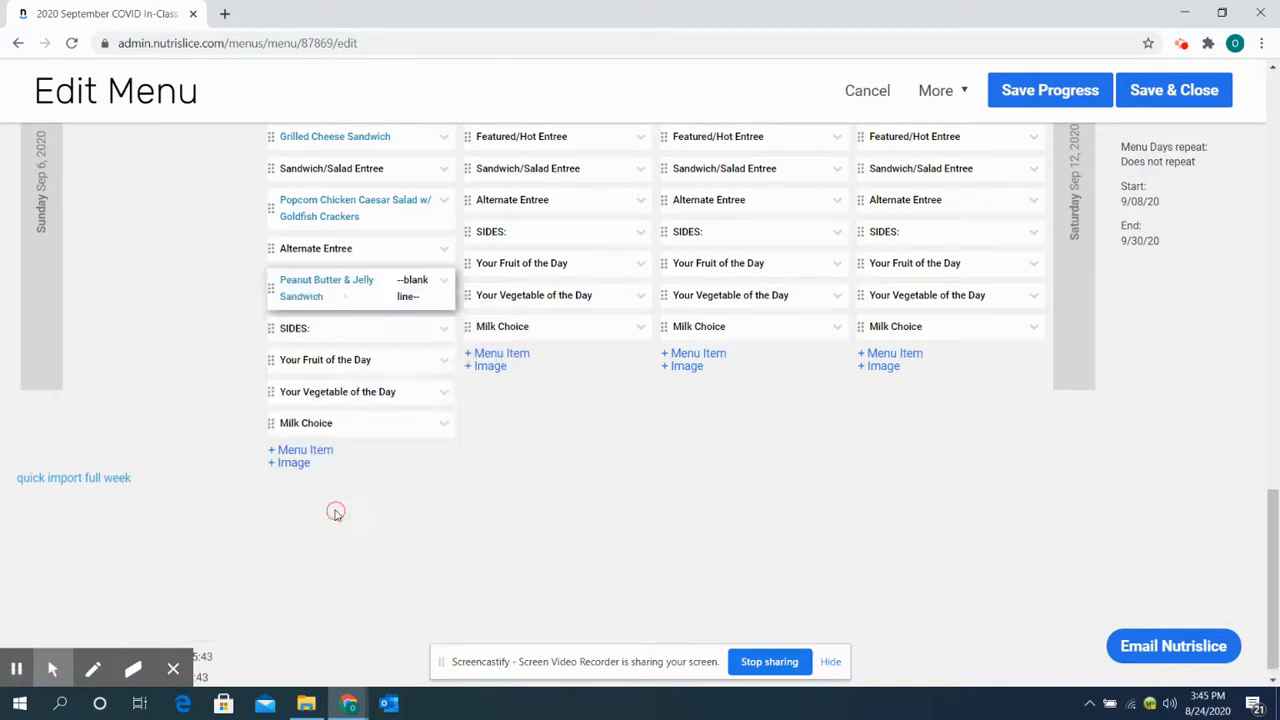
pyautogui.click(296, 350)
pyautogui.click(544, 443)
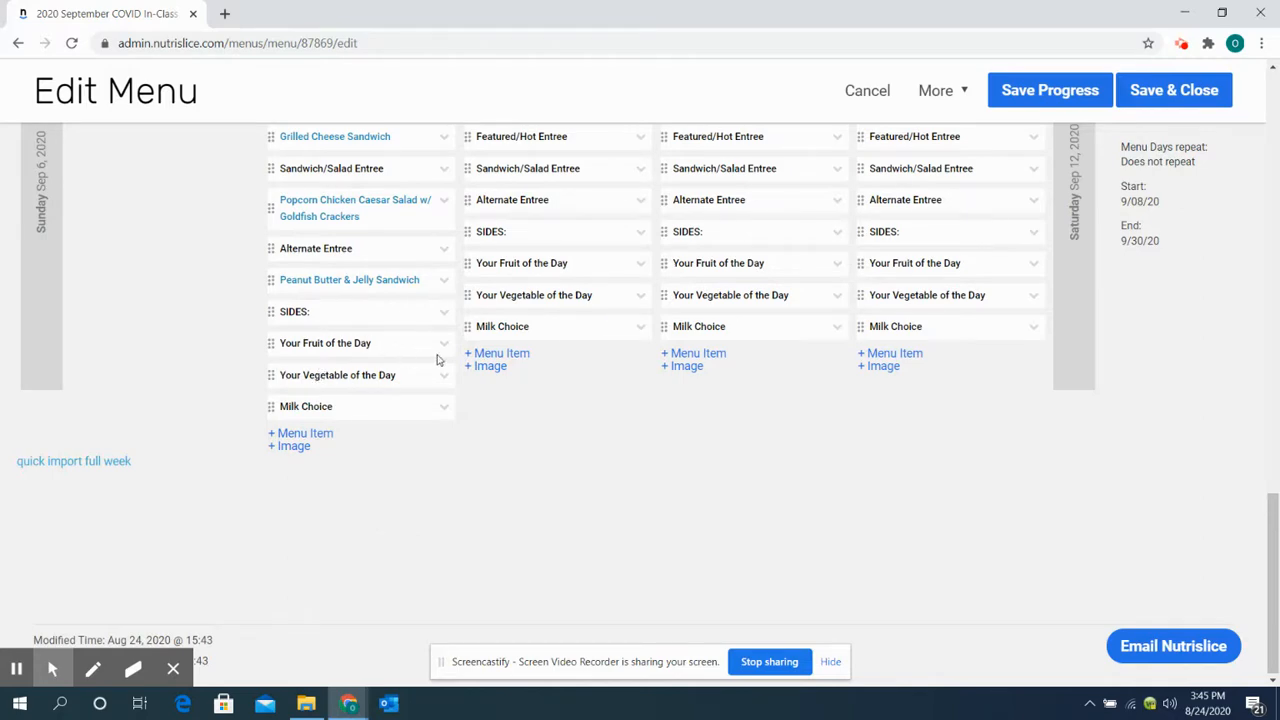
# - Save the In-Class Menu and close the menu editor
pyautogui.scroll(3, 620, 335)
pyautogui.scroll(15, 620, 335)
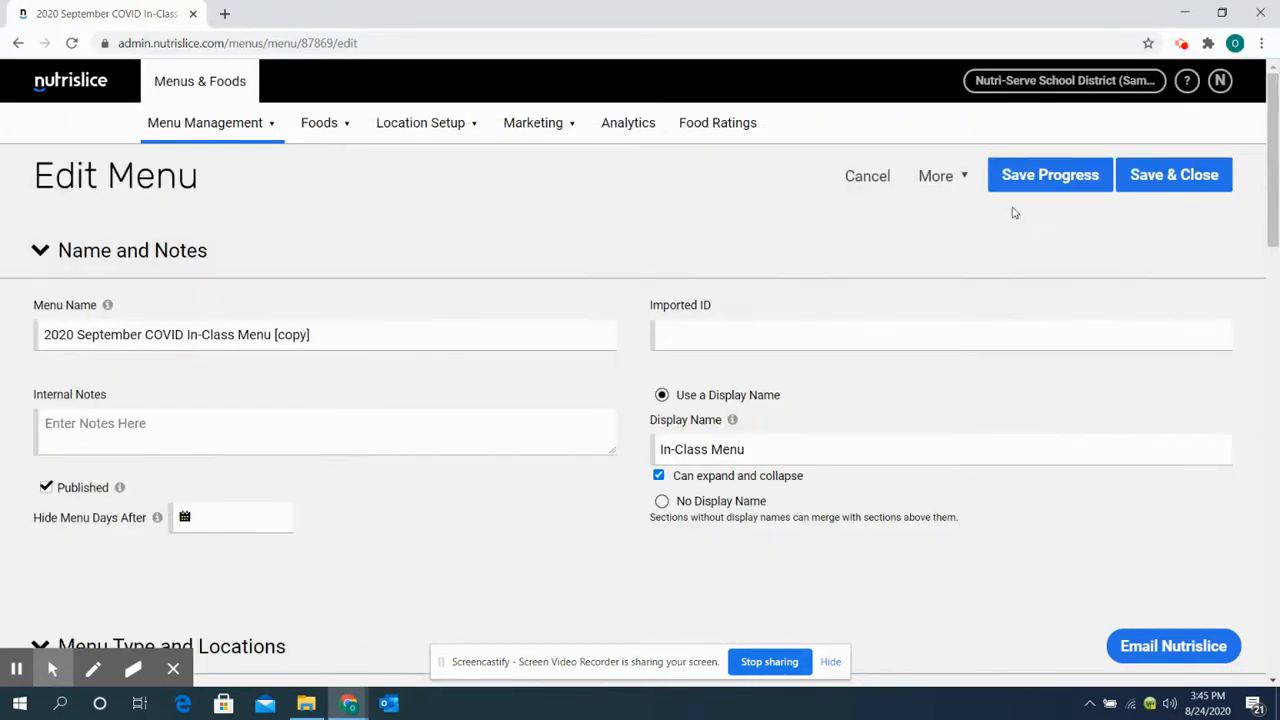
pyautogui.click(1195, 165)
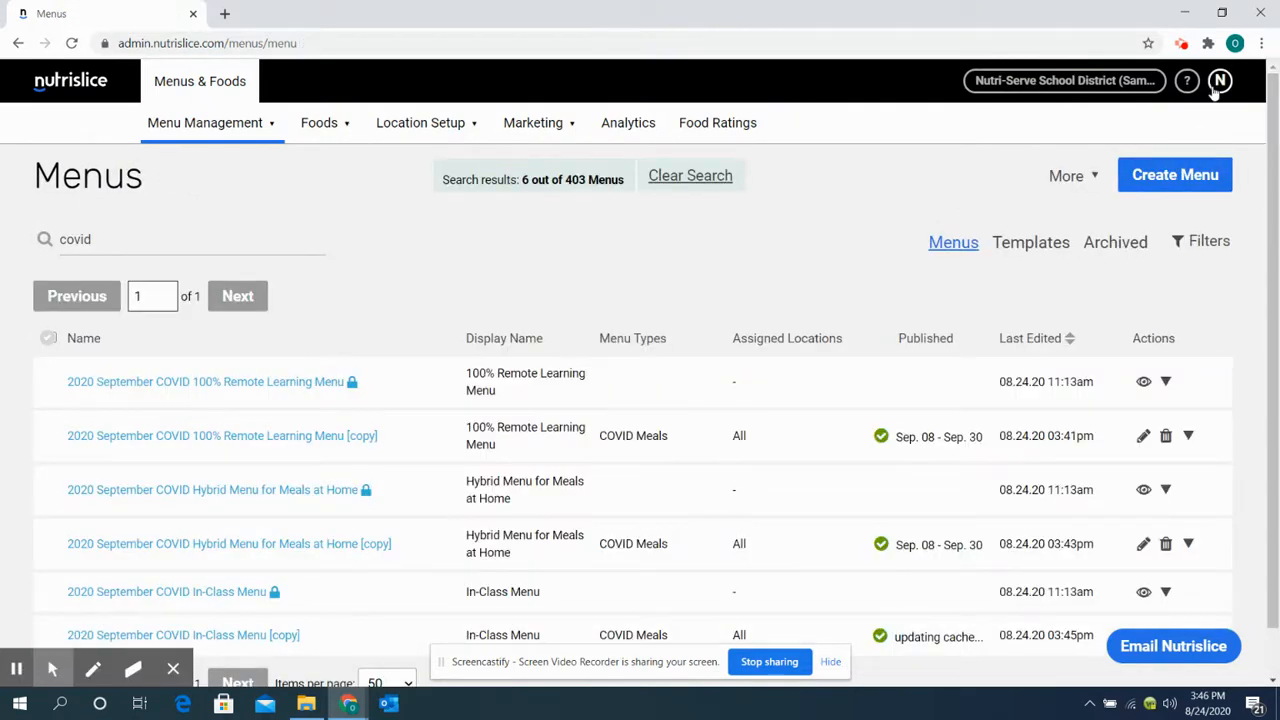
# - Open the public site nsfmsample.nutrislice.com and show Sample Elementary School's COVID Meals calendar for September
pyautogui.click(1218, 86)
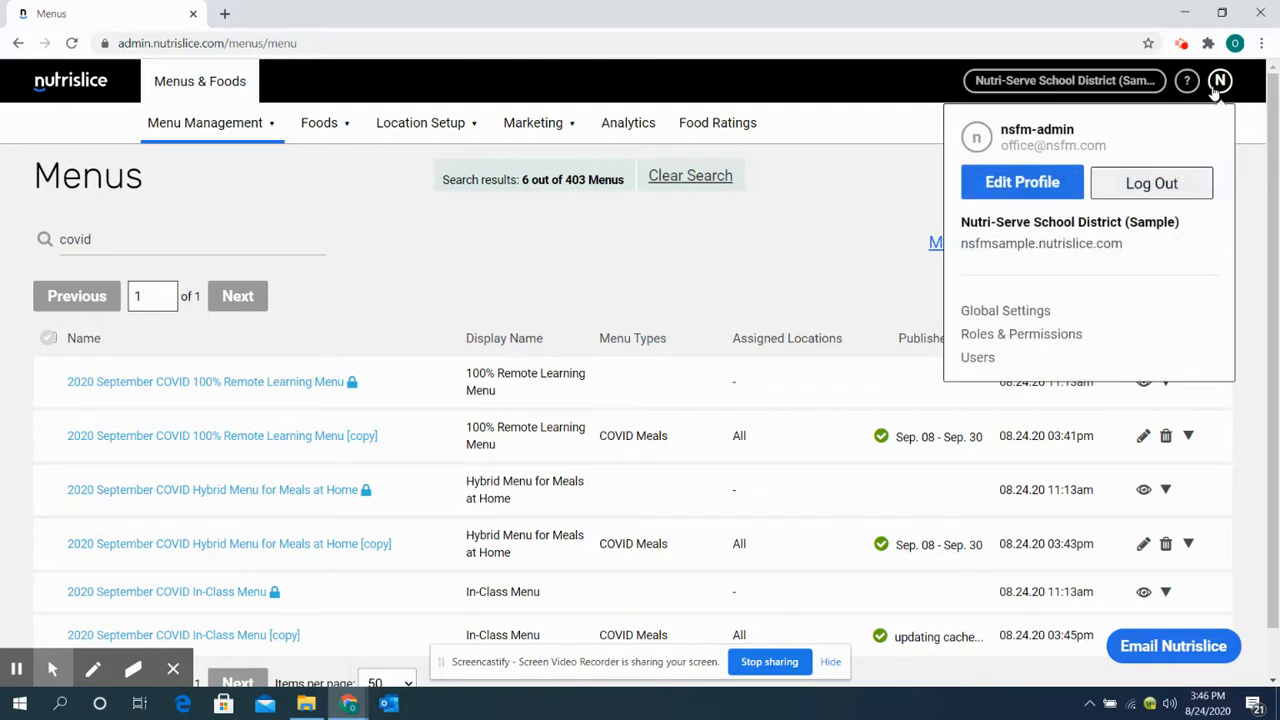
pyautogui.click(972, 246)
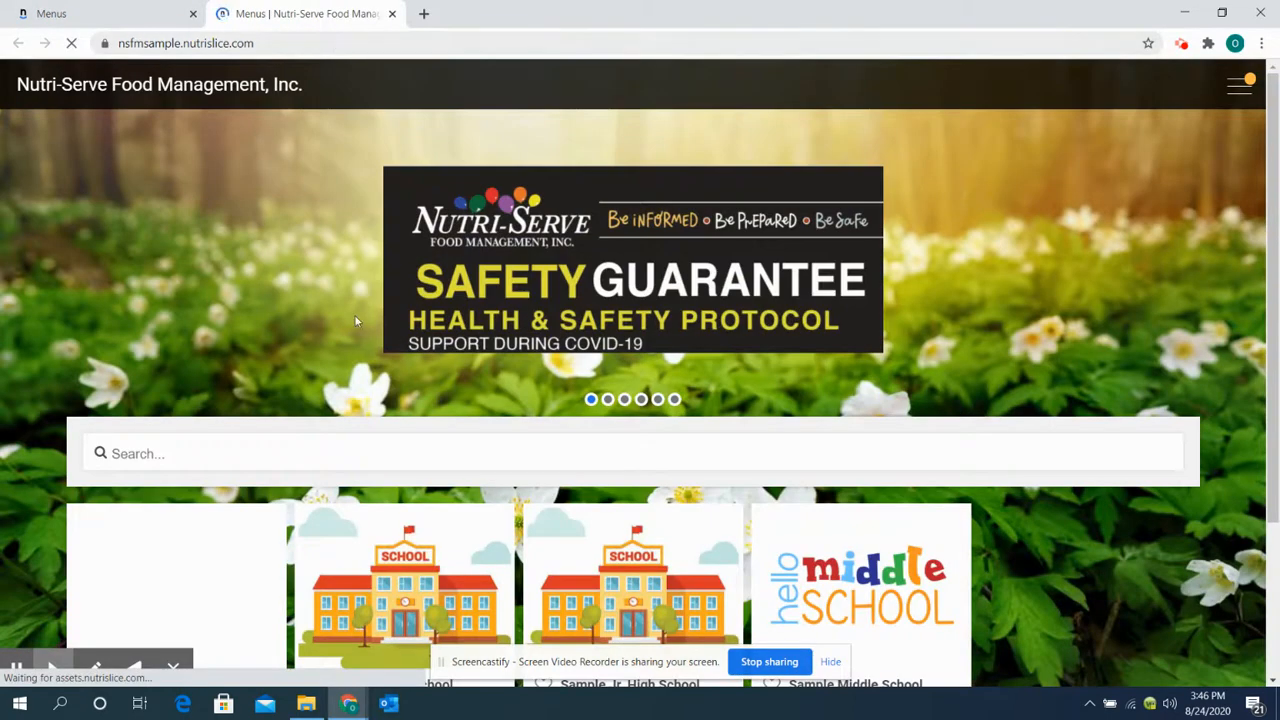
pyautogui.scroll(-2, 357, 334)
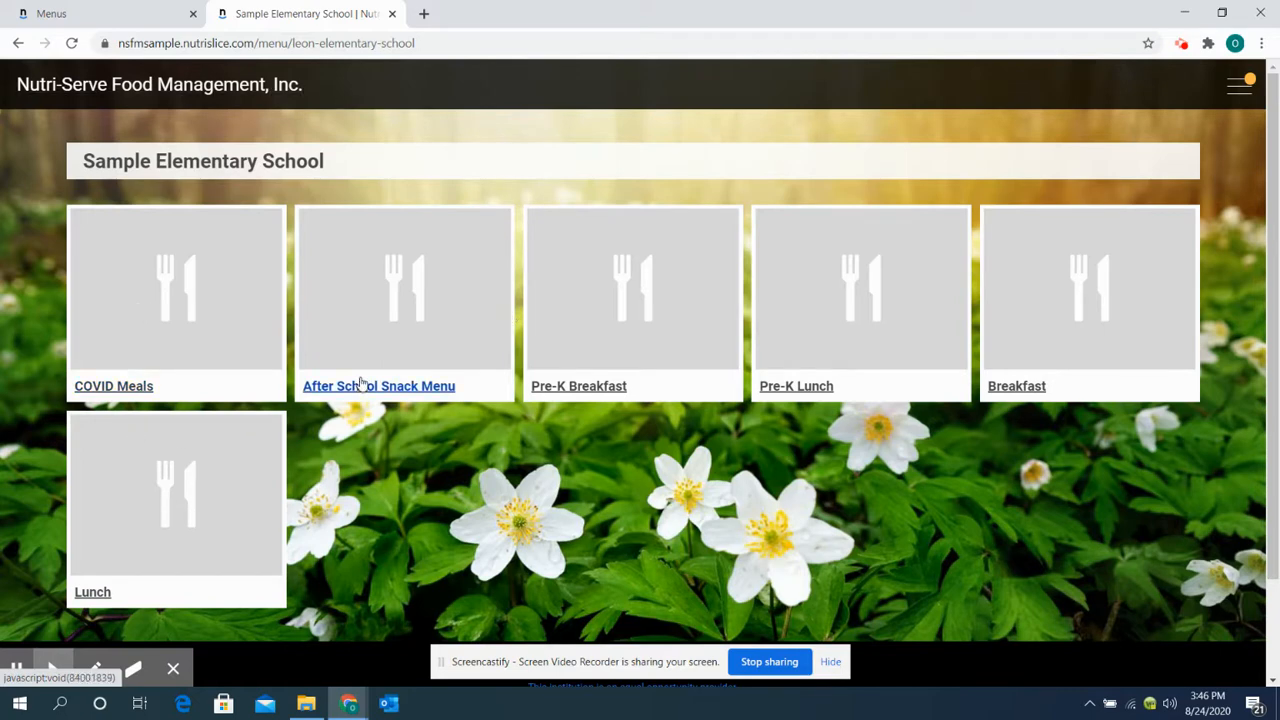
pyautogui.click(157, 320)
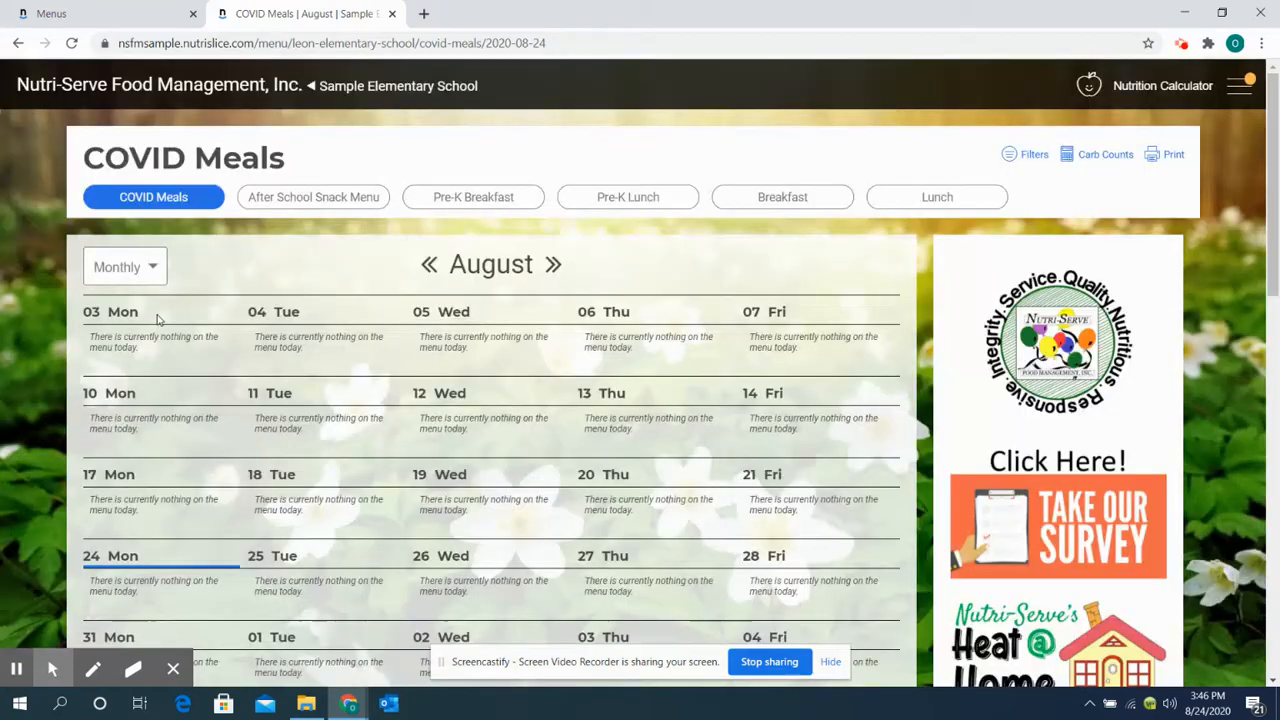
pyautogui.click(552, 266)
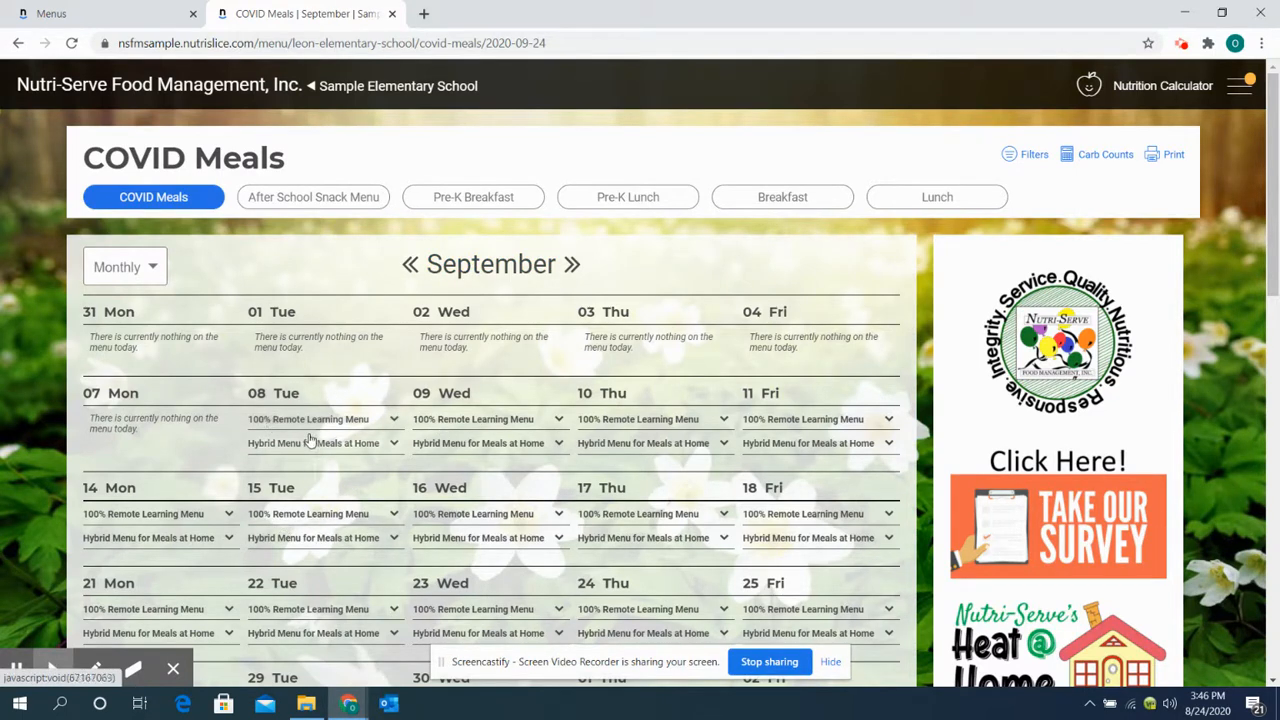
# - Expand the 100% Remote Learning Menu and the Hybrid Menu for Meals at Home on Tuesday September 8 and review their items
pyautogui.click(338, 418)
pyautogui.scroll(-2, 338, 418)
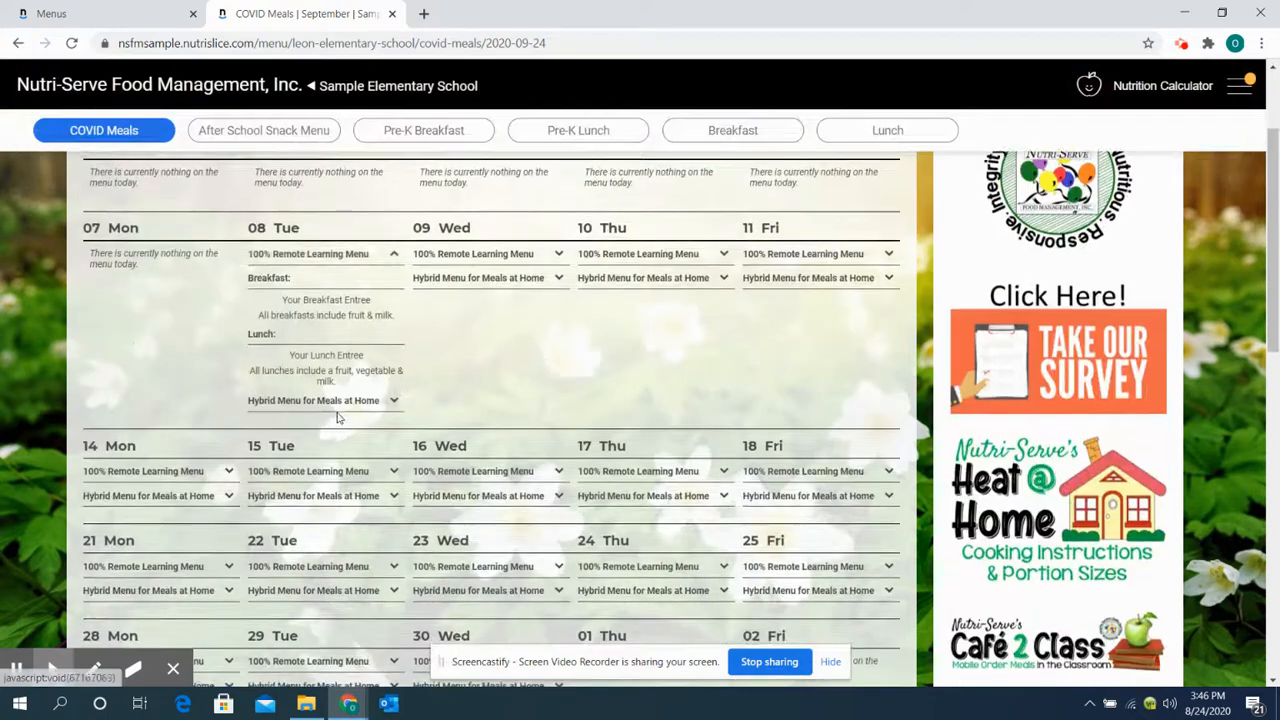
pyautogui.click(360, 399)
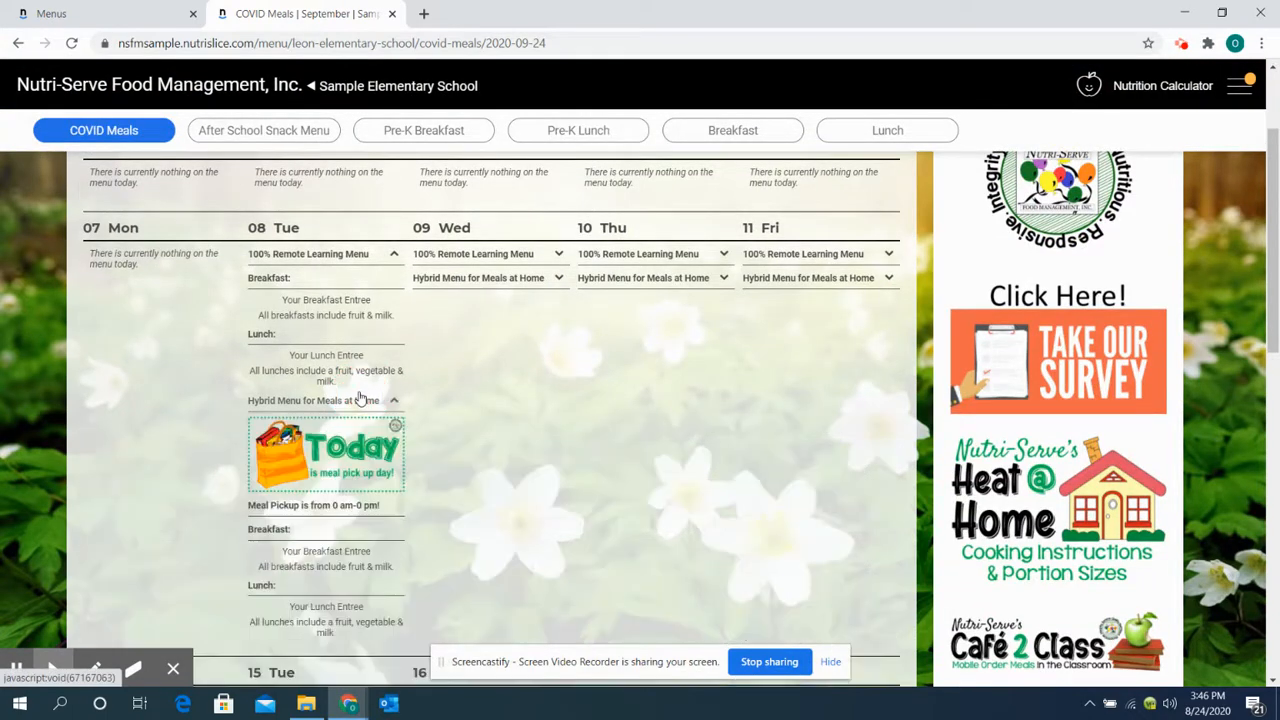
pyautogui.scroll(-1, 360, 398)
pyautogui.scroll(1, 360, 398)
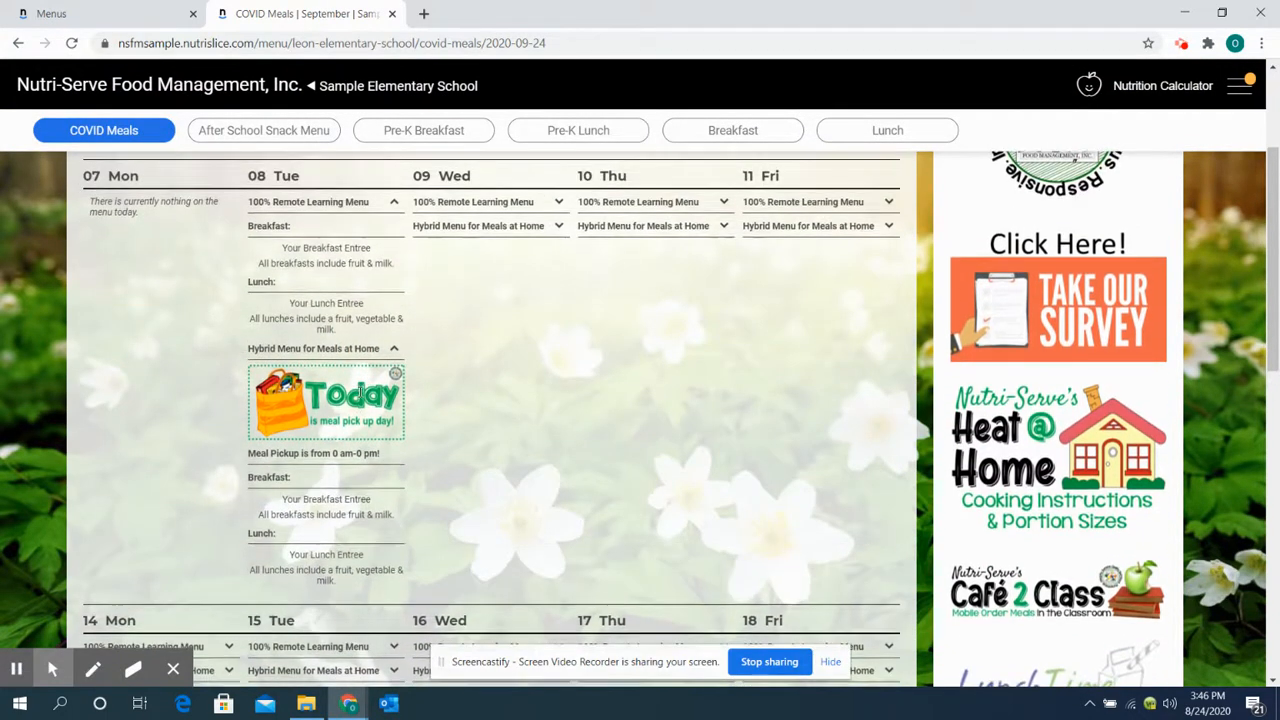
pyautogui.scroll(2, 360, 398)
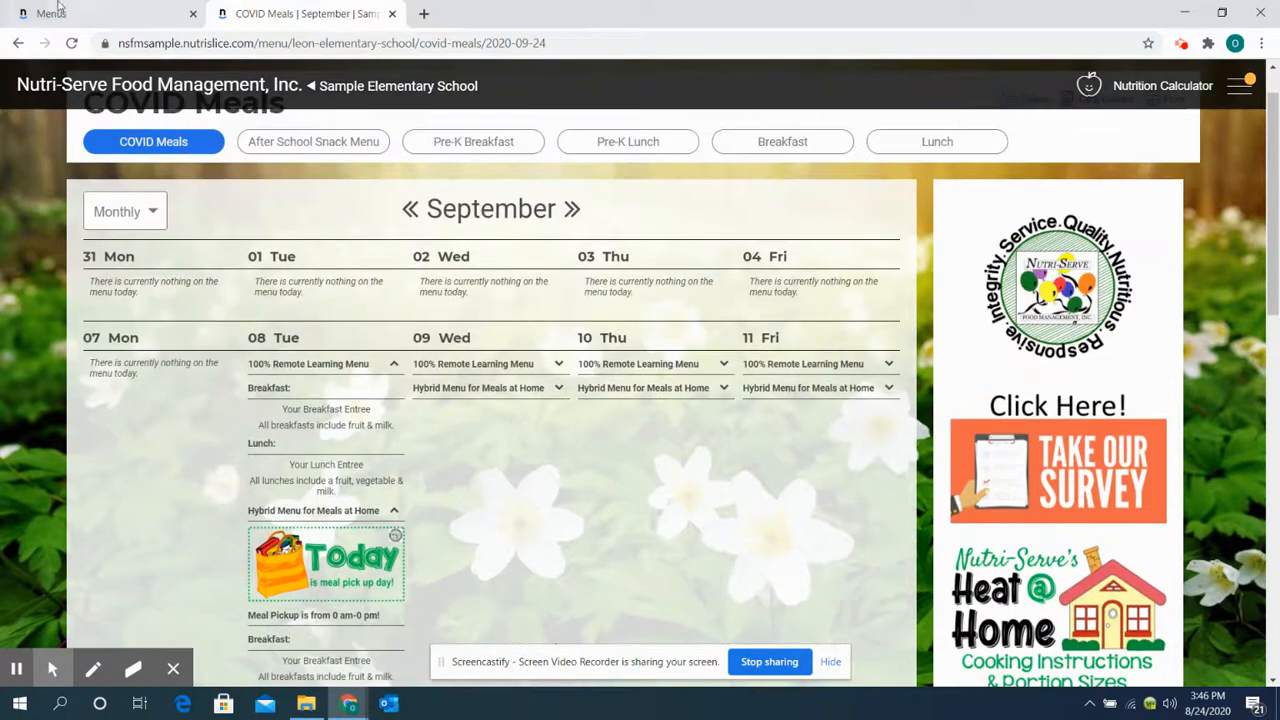
# - Switch back to the admin Menus list and check the published status of the In-Class Menu copy
pyautogui.click(30, 8)
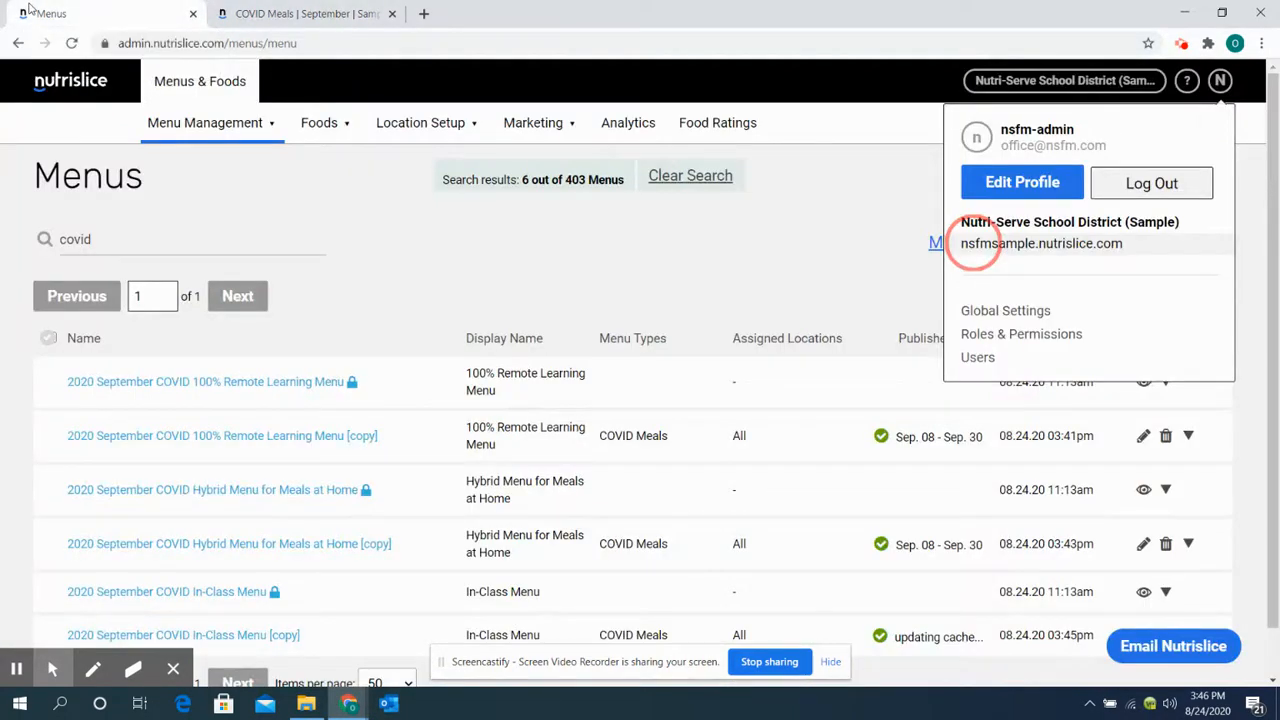
pyautogui.click(644, 261)
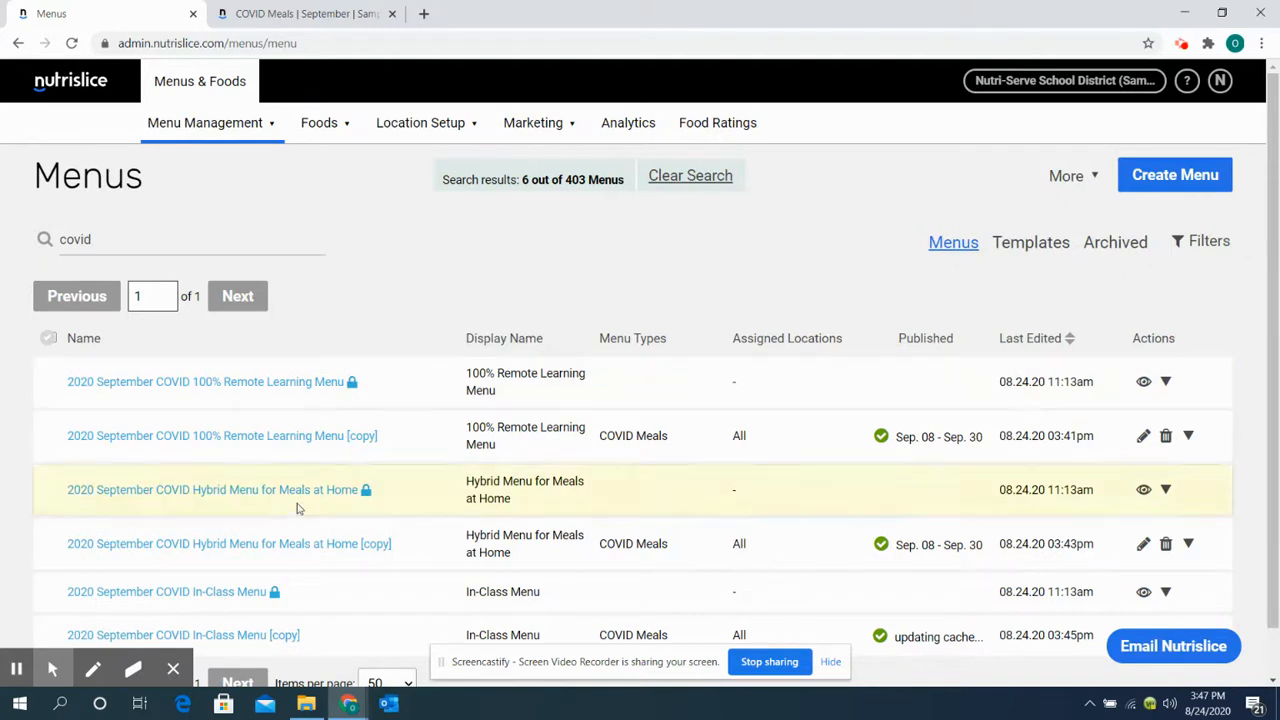
pyautogui.scroll(-1, 300, 508)
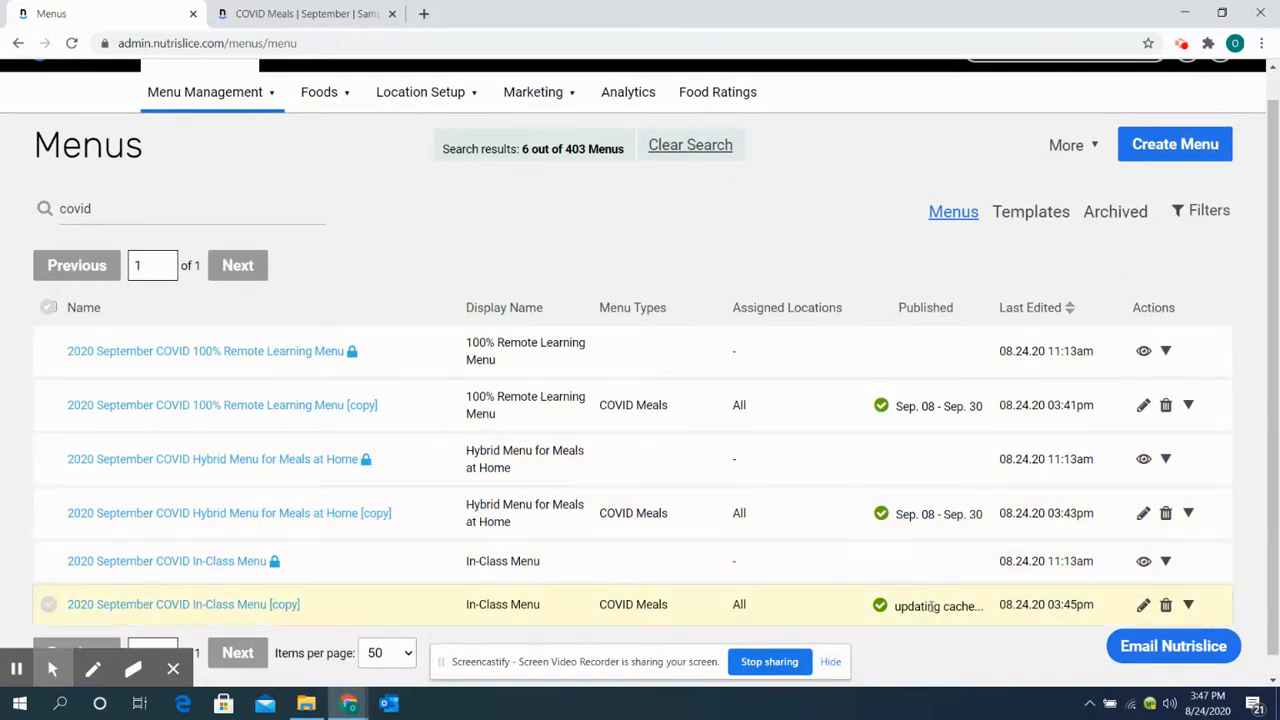
# - Return to the public COVID Meals calendar and reload the page
pyautogui.click(268, 16)
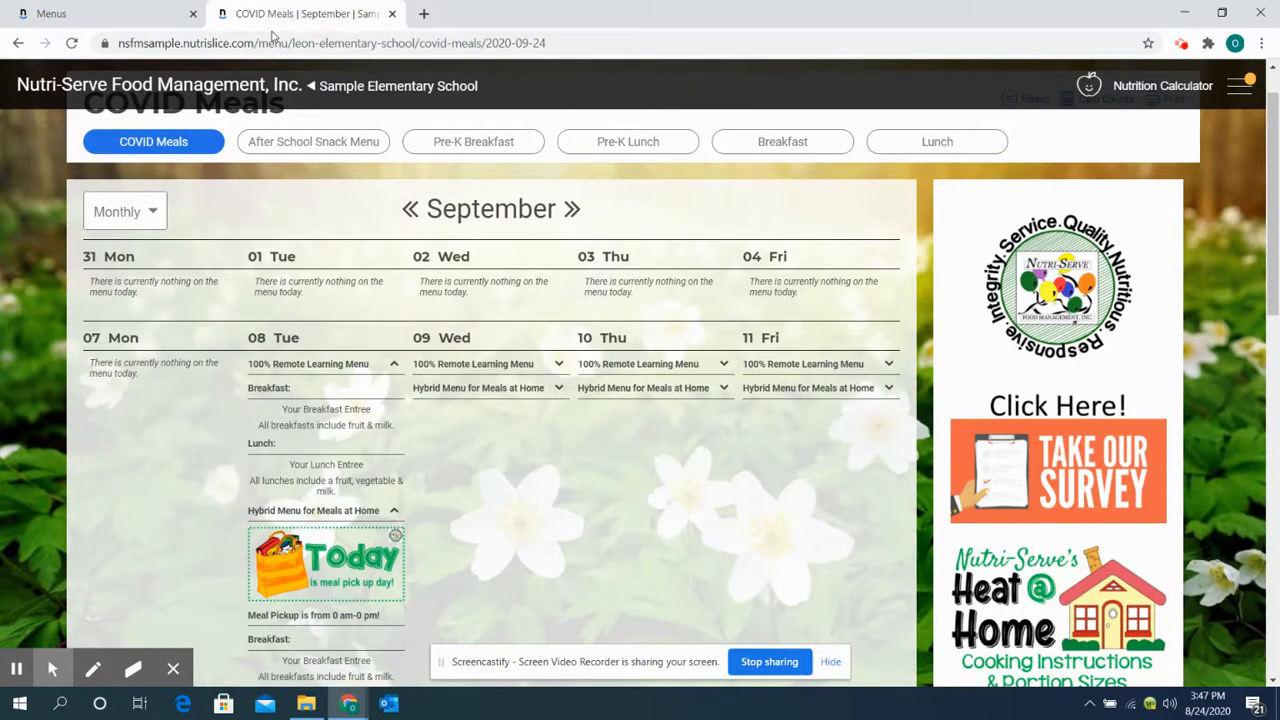
pyautogui.click(276, 44)
pyautogui.press('Return')
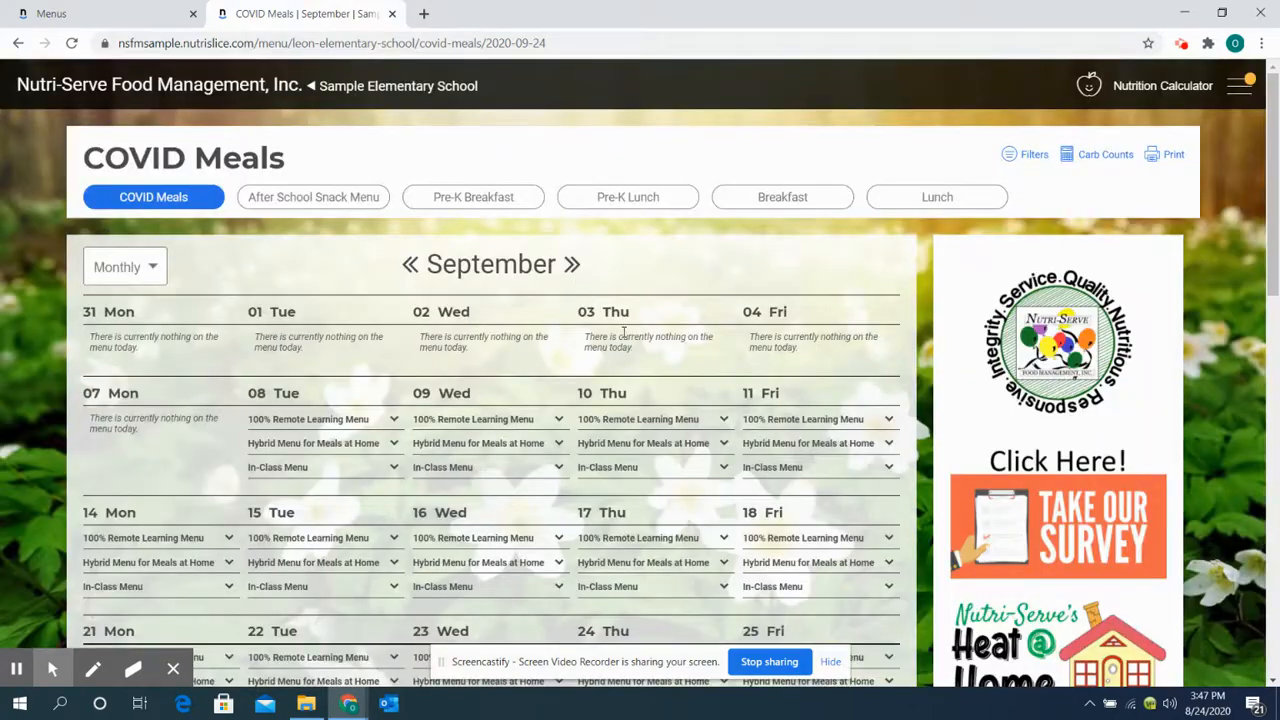
# - Expand the 100% Remote Learning Menu on each day from September 8 to 11 to review its items
pyautogui.scroll(-2, 624, 332)
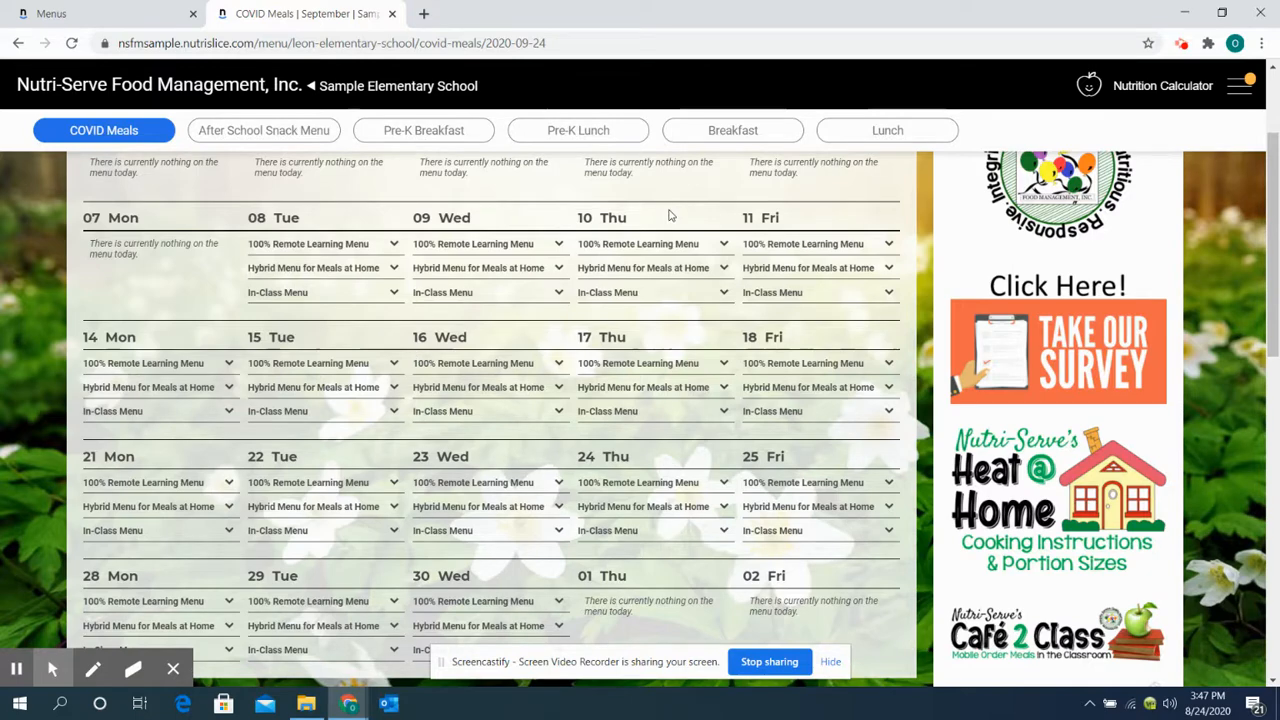
pyautogui.click(471, 246)
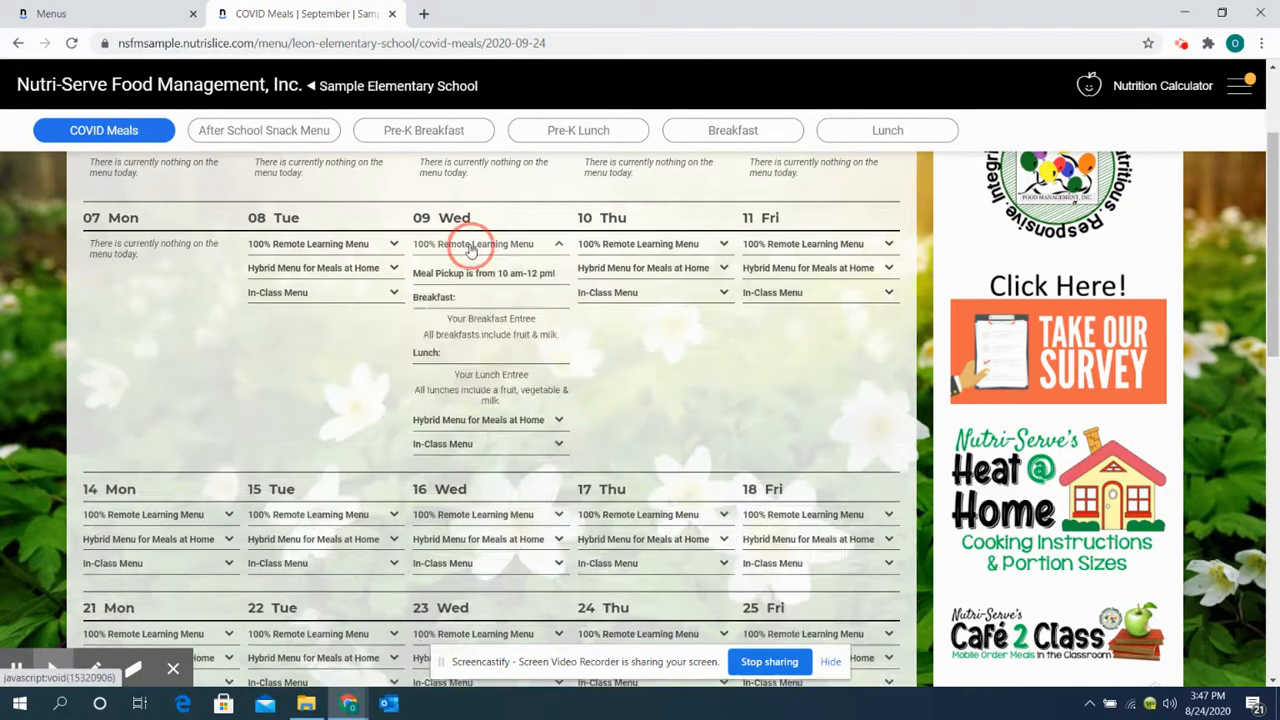
pyautogui.click(638, 244)
pyautogui.click(808, 244)
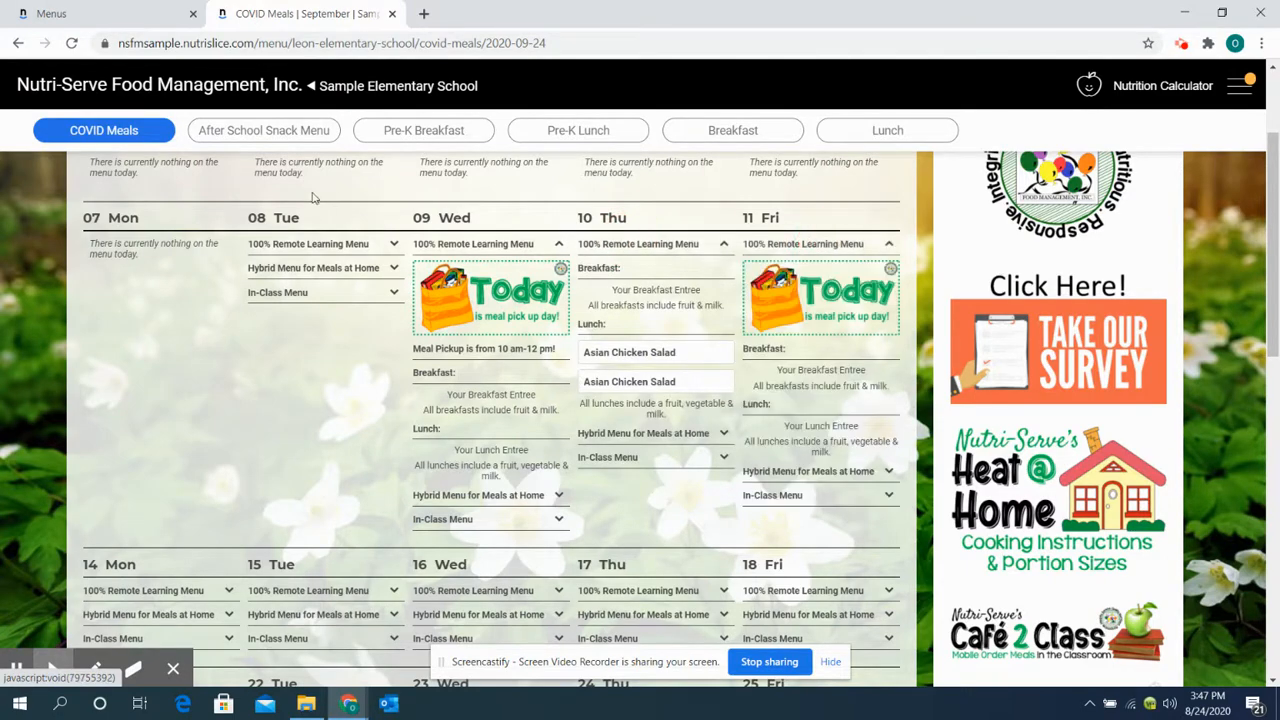
pyautogui.click(300, 246)
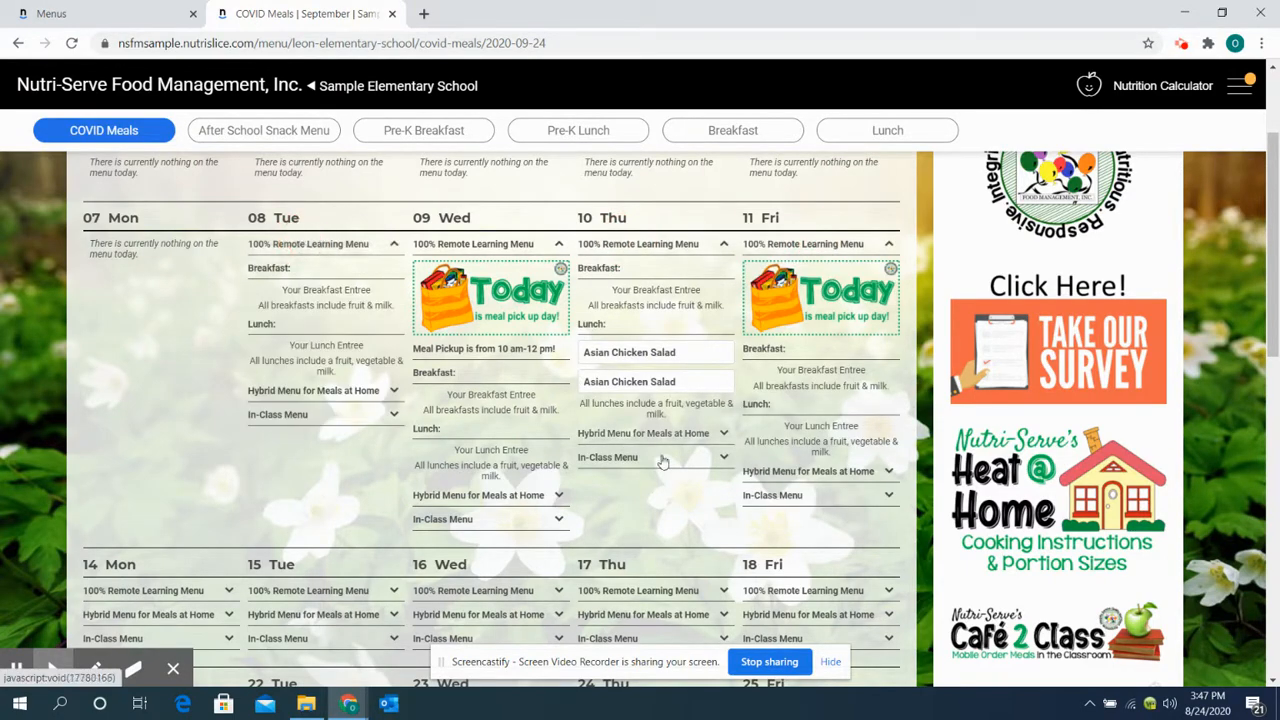
# - Expand the In-Class Menu on Thursday September 10 and Tuesday September 8, examine the entrees, and collapse both
pyautogui.scroll(-2, 630, 452)
pyautogui.click(622, 248)
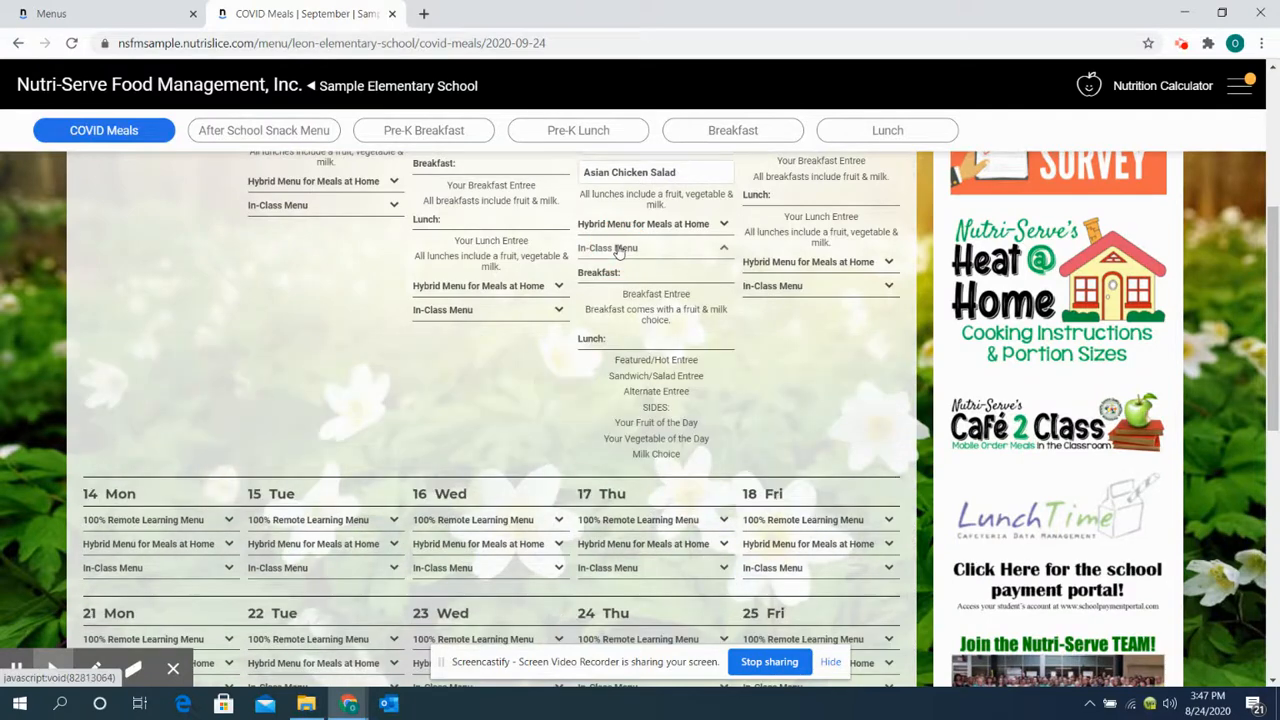
pyautogui.click(293, 207)
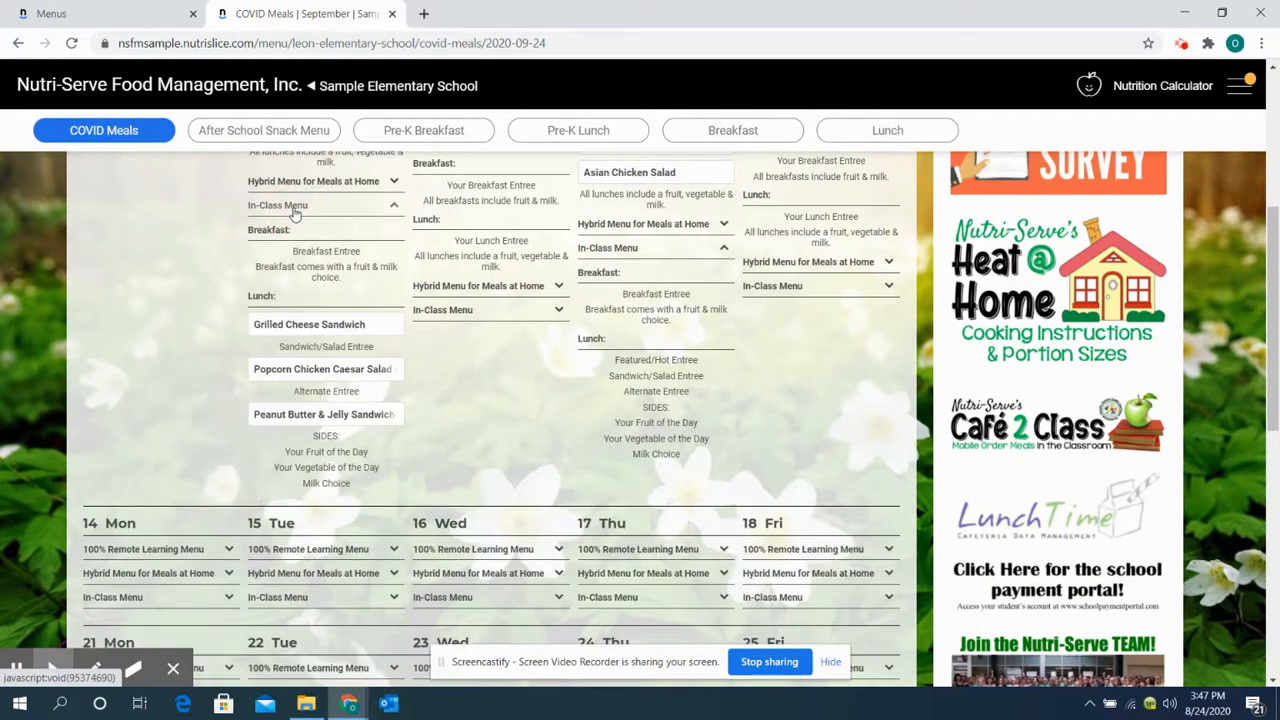
pyautogui.click(294, 207)
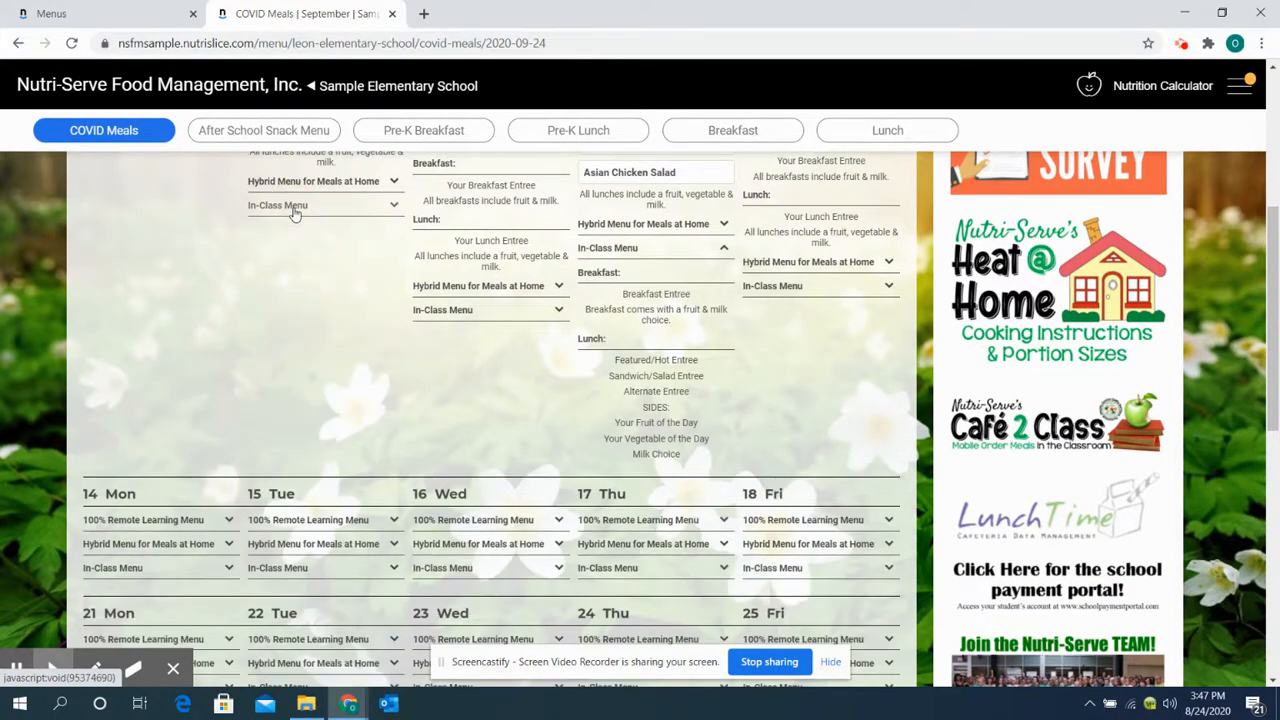
pyautogui.click(605, 245)
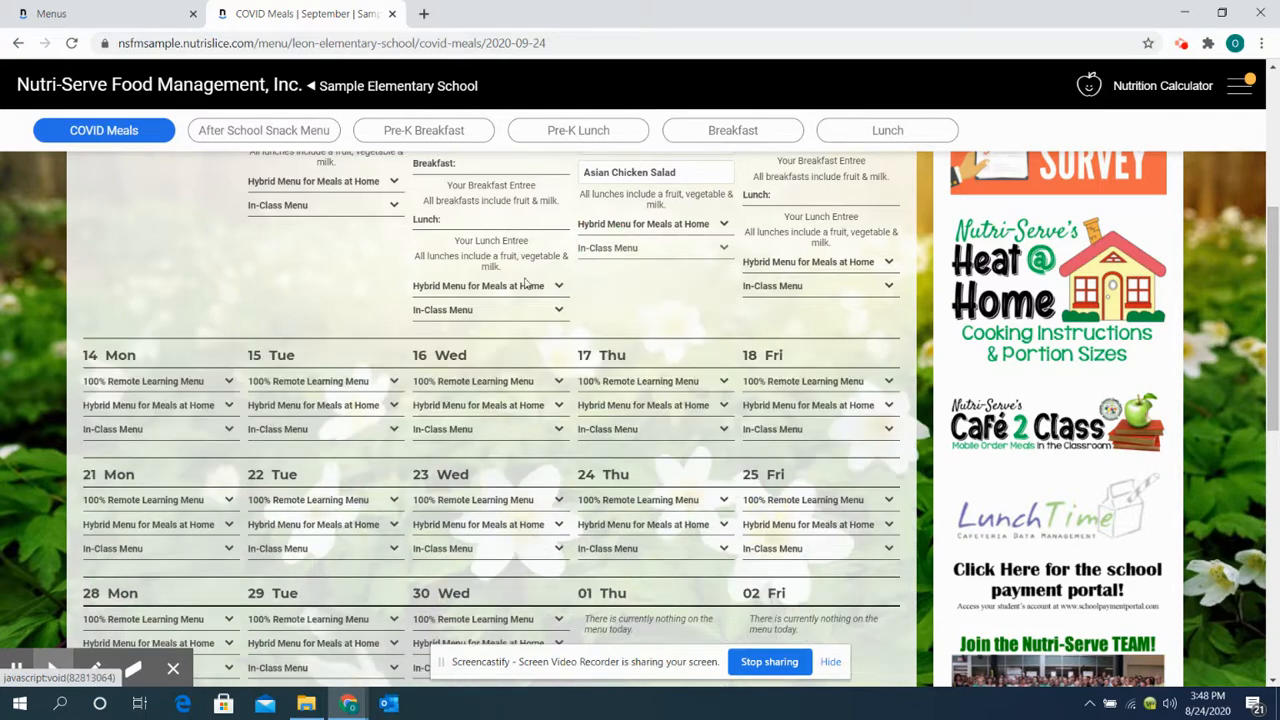
# - Review the In-Class Menu on Tuesday September 8 once more, including its sides, and collapse it again
pyautogui.scroll(3, 423, 292)
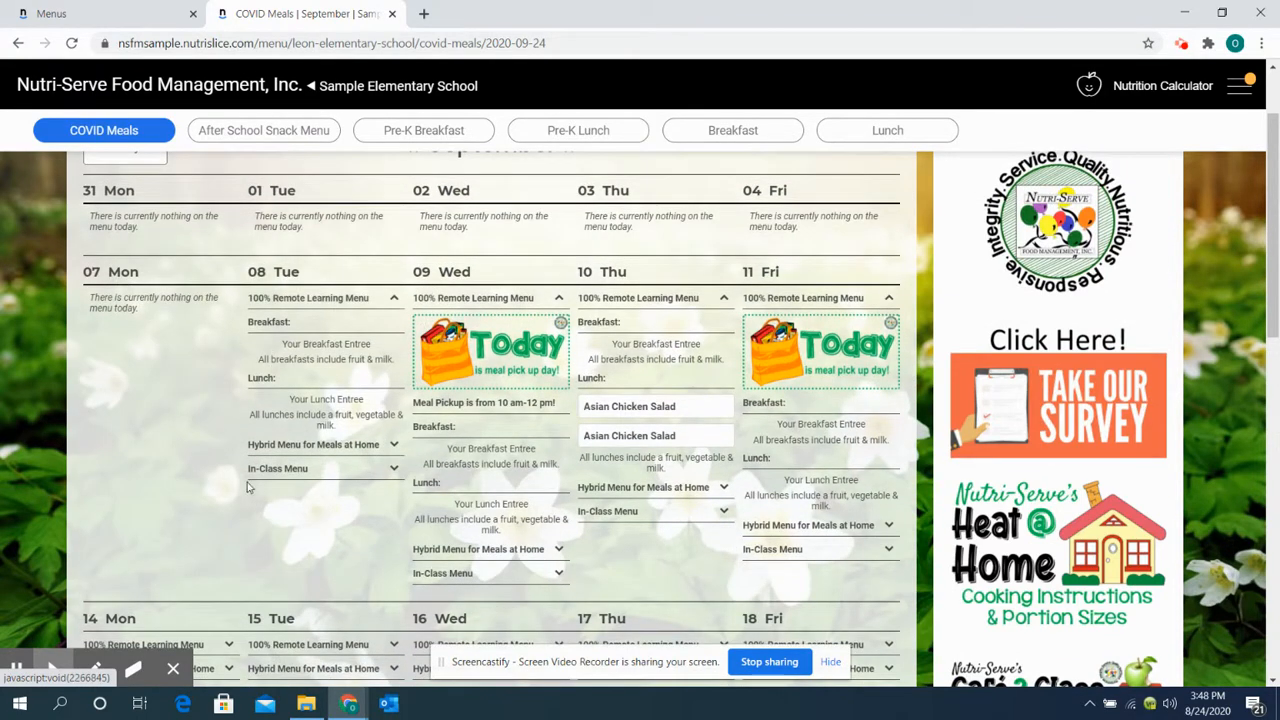
pyautogui.click(355, 470)
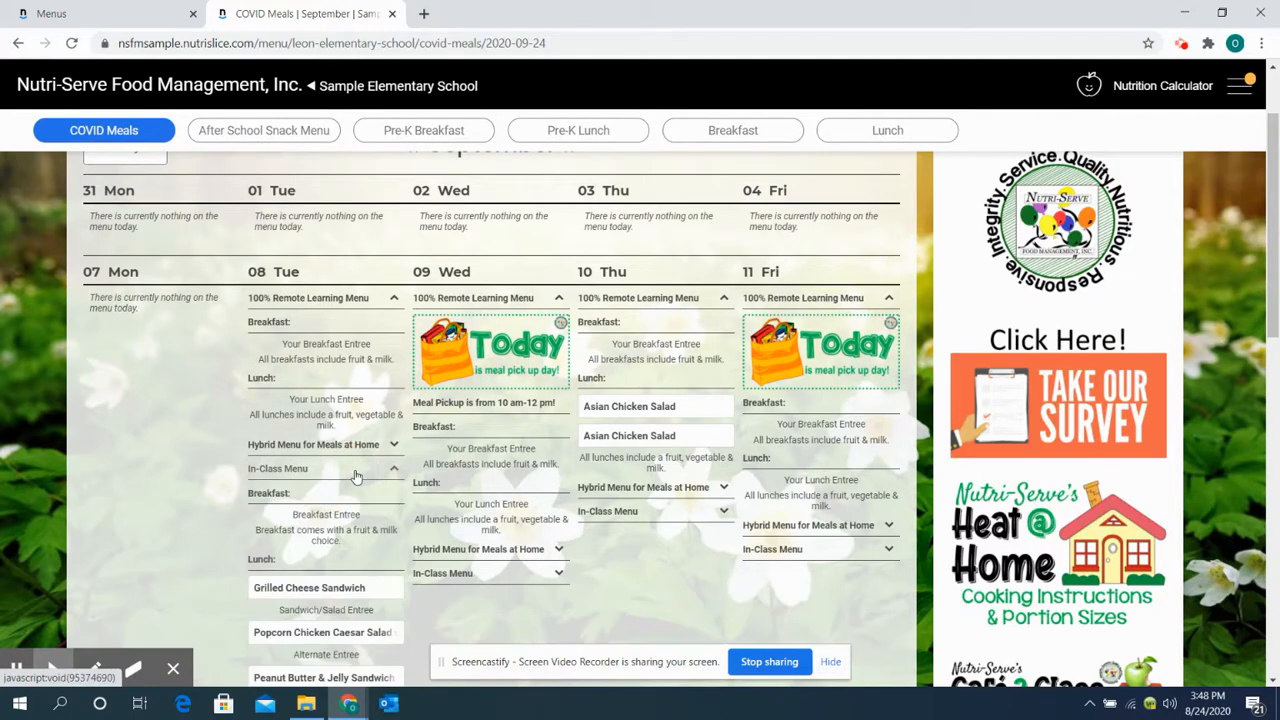
pyautogui.scroll(-2, 355, 472)
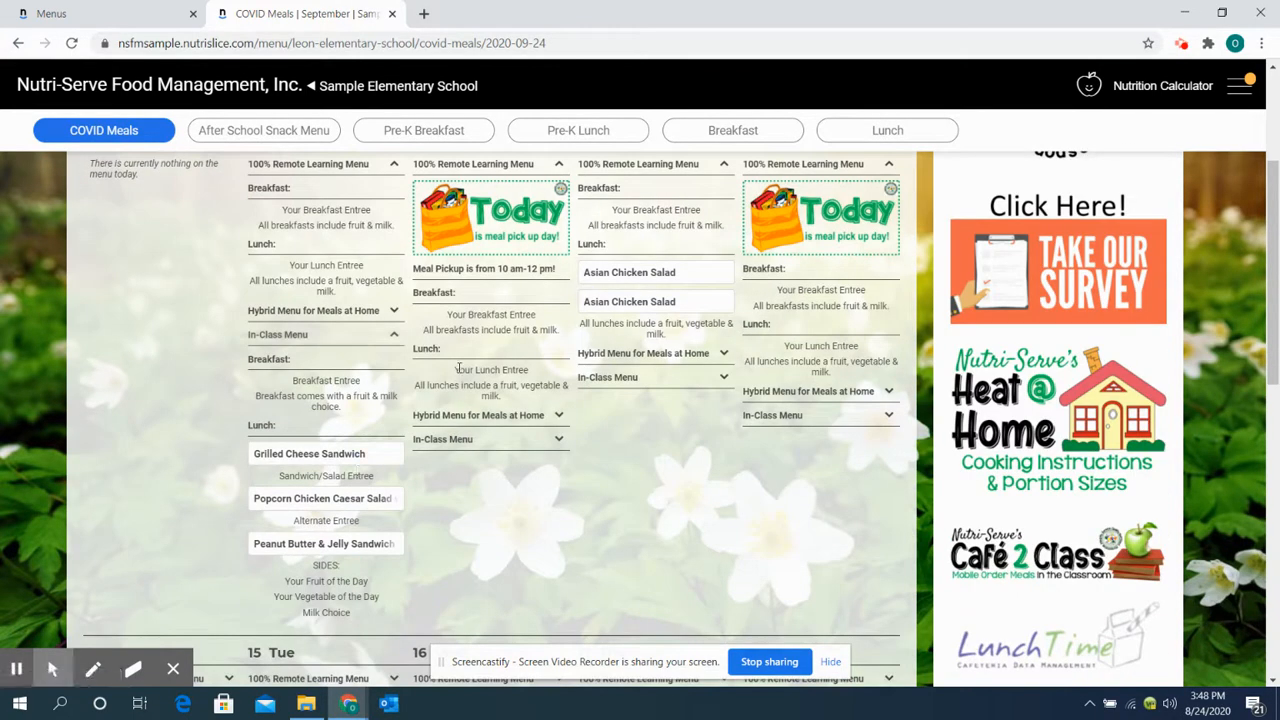
pyautogui.click(336, 358)
pyautogui.click(326, 336)
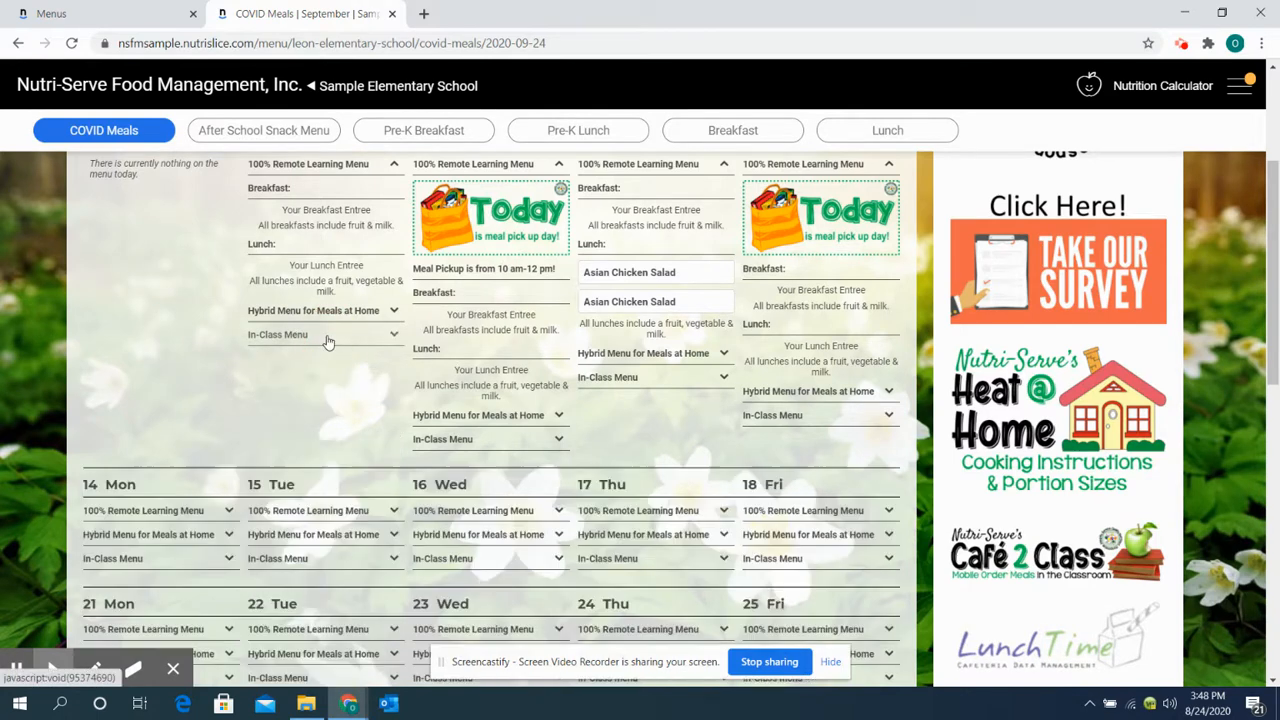
# - Collapse the expanded 100% Remote Learning Menu on each day from September 8 to 11
pyautogui.scroll(1, 326, 337)
pyautogui.click(278, 262)
pyautogui.click(527, 263)
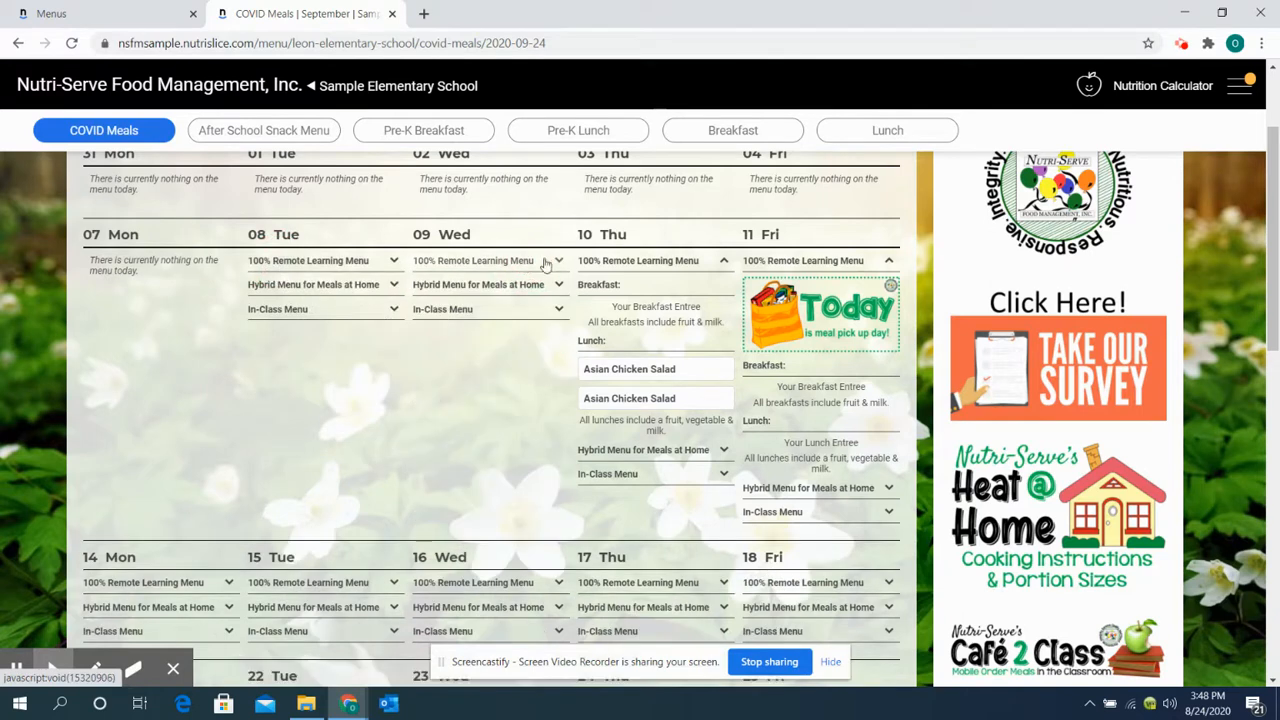
pyautogui.click(658, 261)
pyautogui.click(768, 262)
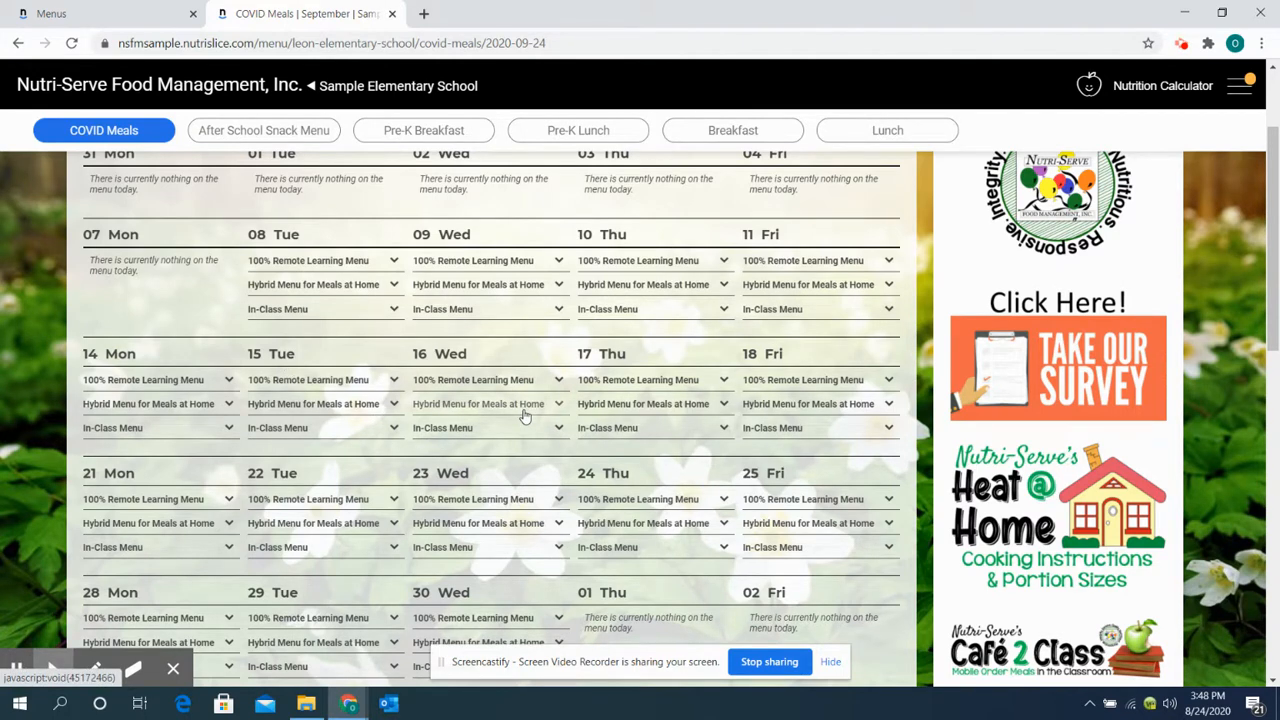
# - Expand the In-Class Menu on September 17 and 18 and the Hybrid Menu for Meals at Home on September 17
pyautogui.click(775, 428)
pyautogui.click(622, 428)
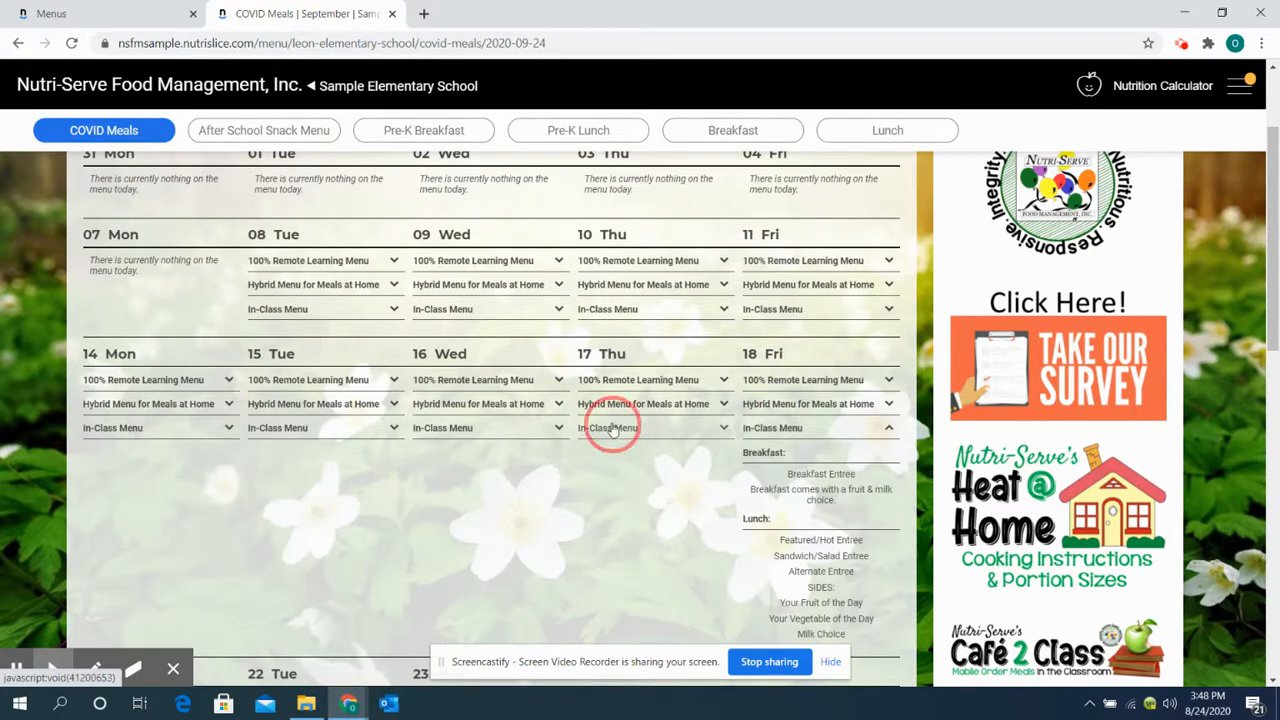
pyautogui.click(647, 405)
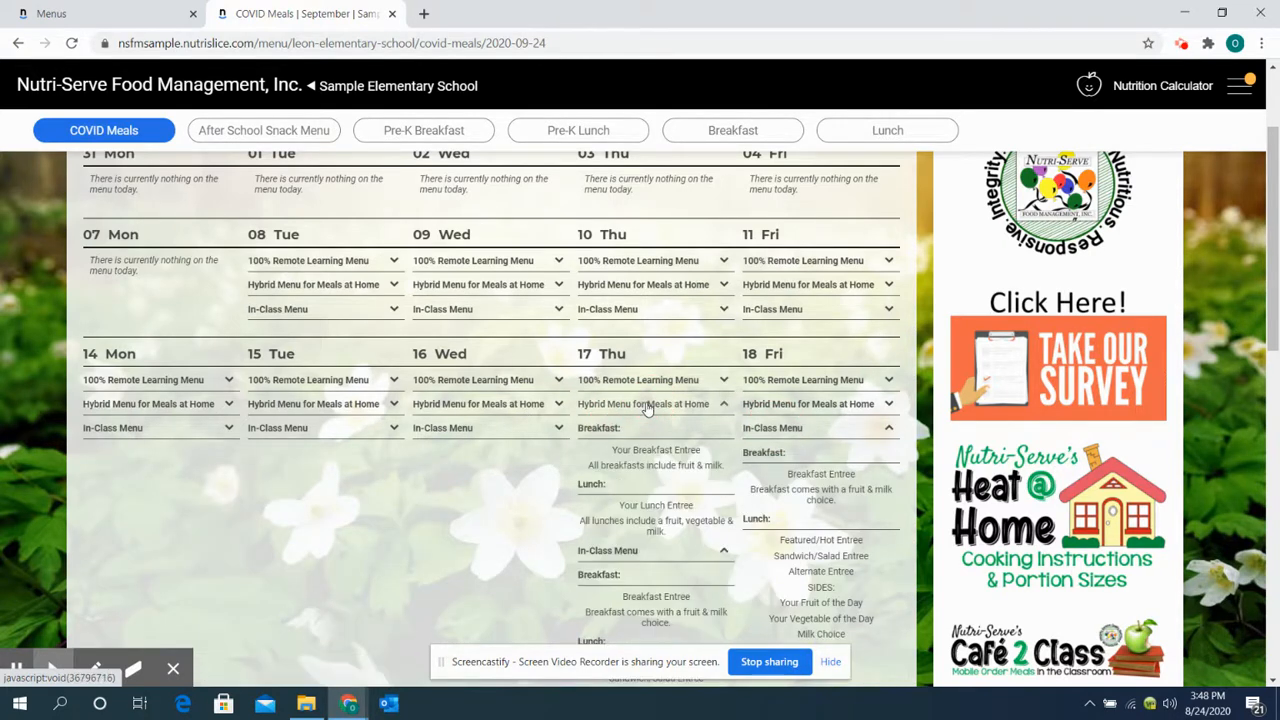
# - Go back from the public COVID Meals calendar to the admin Menus list
pyautogui.scroll(2, 647, 405)
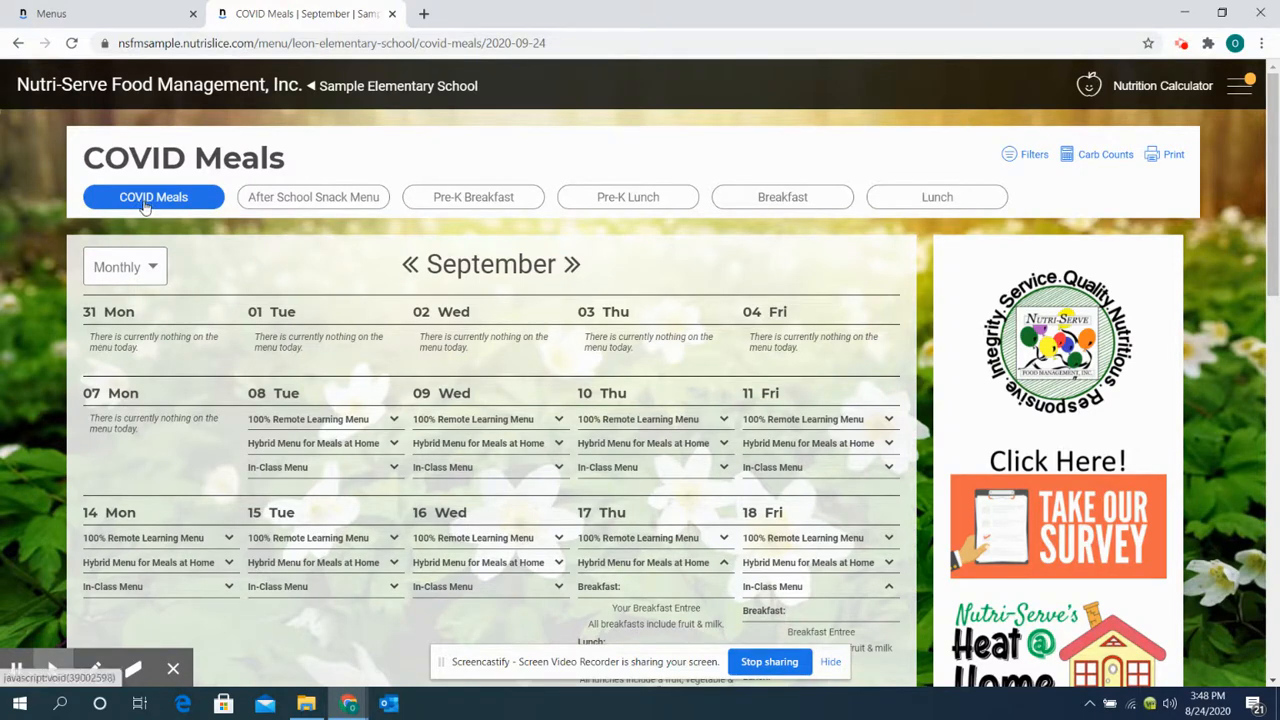
pyautogui.click(167, 10)
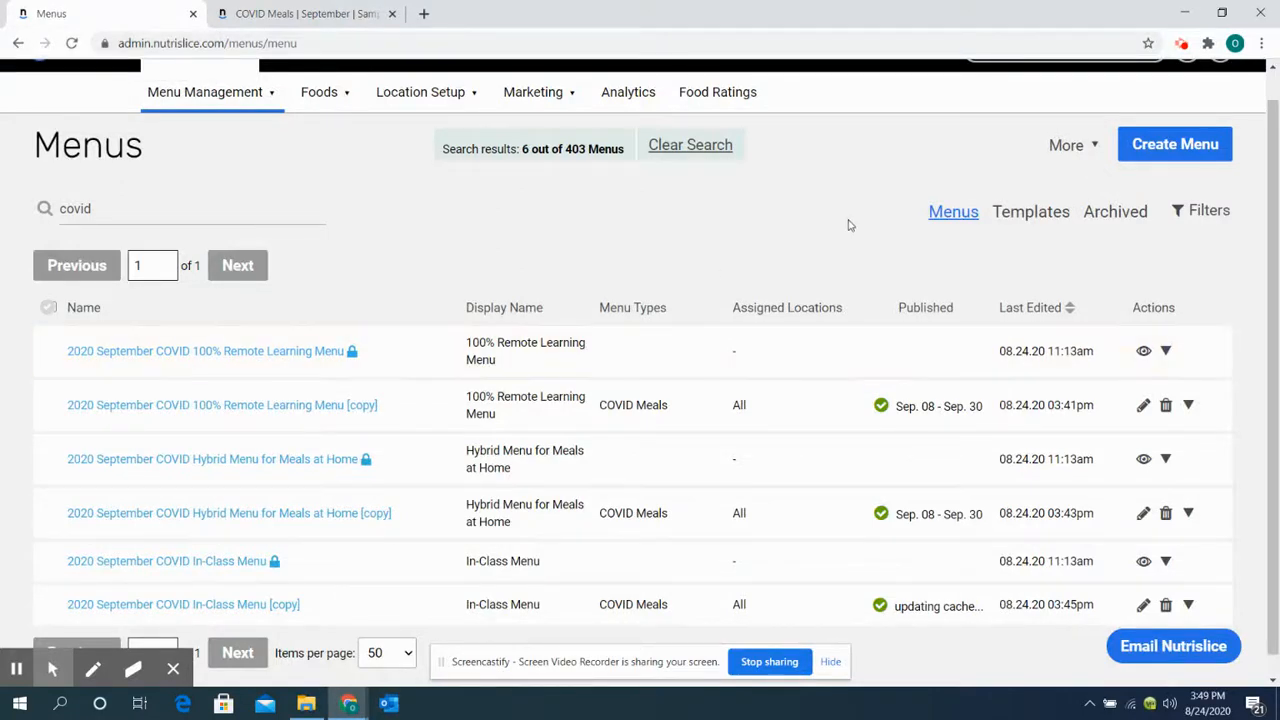
pyautogui.scroll(1, 849, 215)
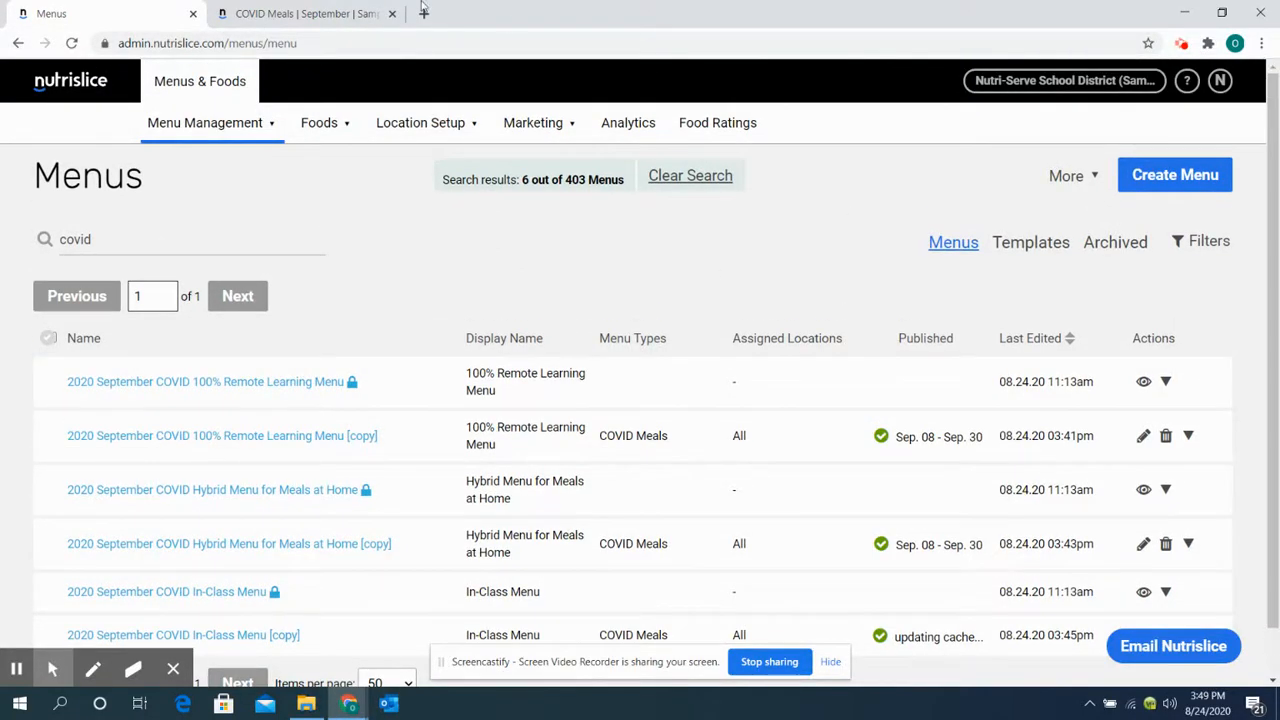